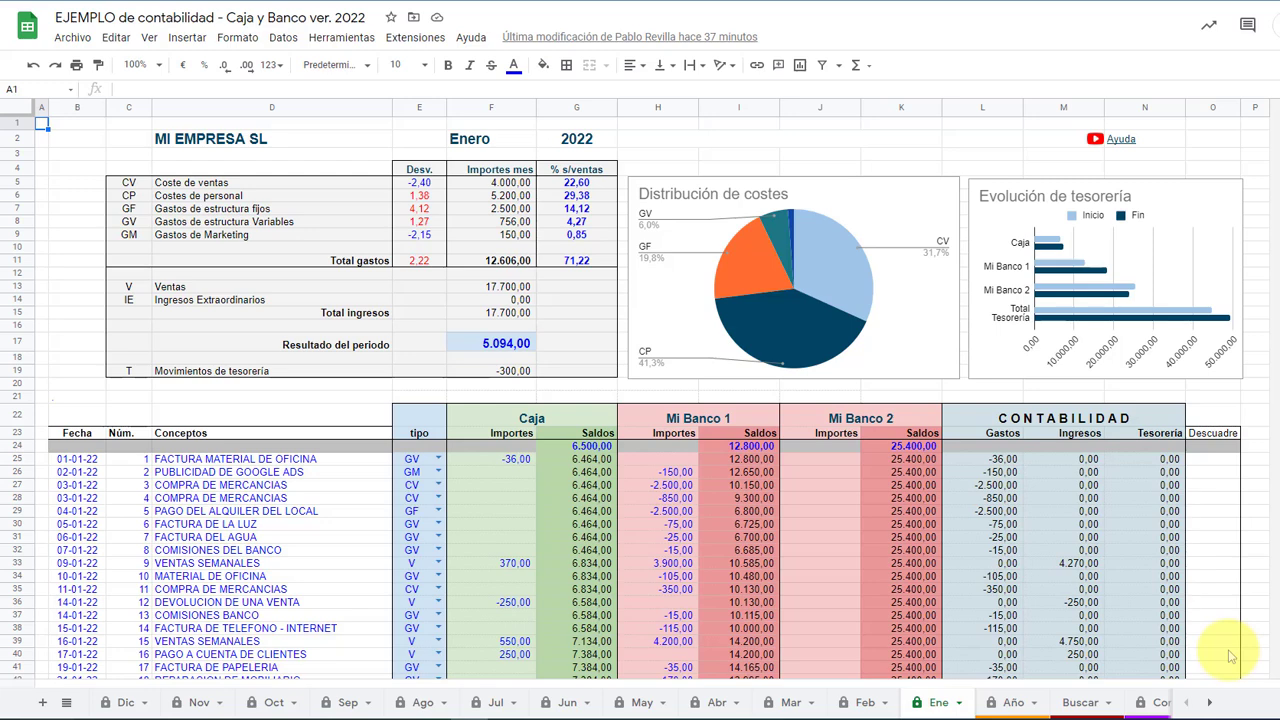
# Open the Config sheet and examine the company name and accounting year settings
pyautogui.click(1158, 703)
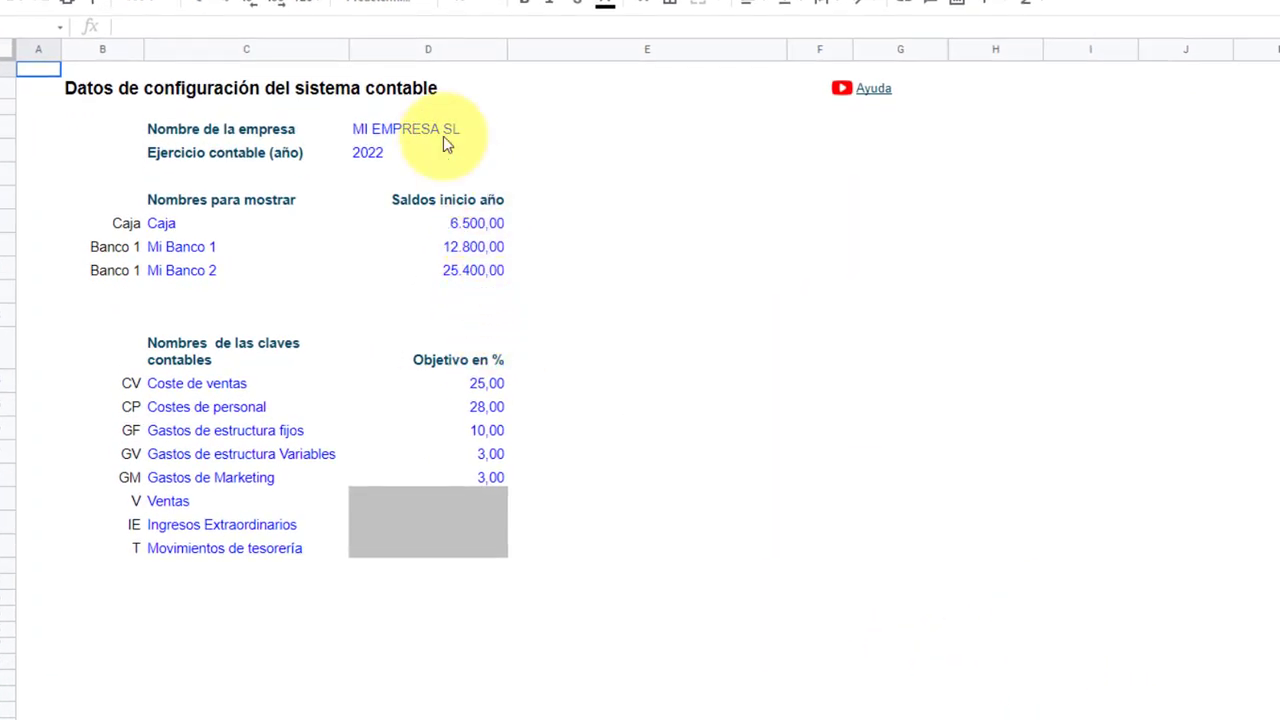
pyautogui.click(444, 136)
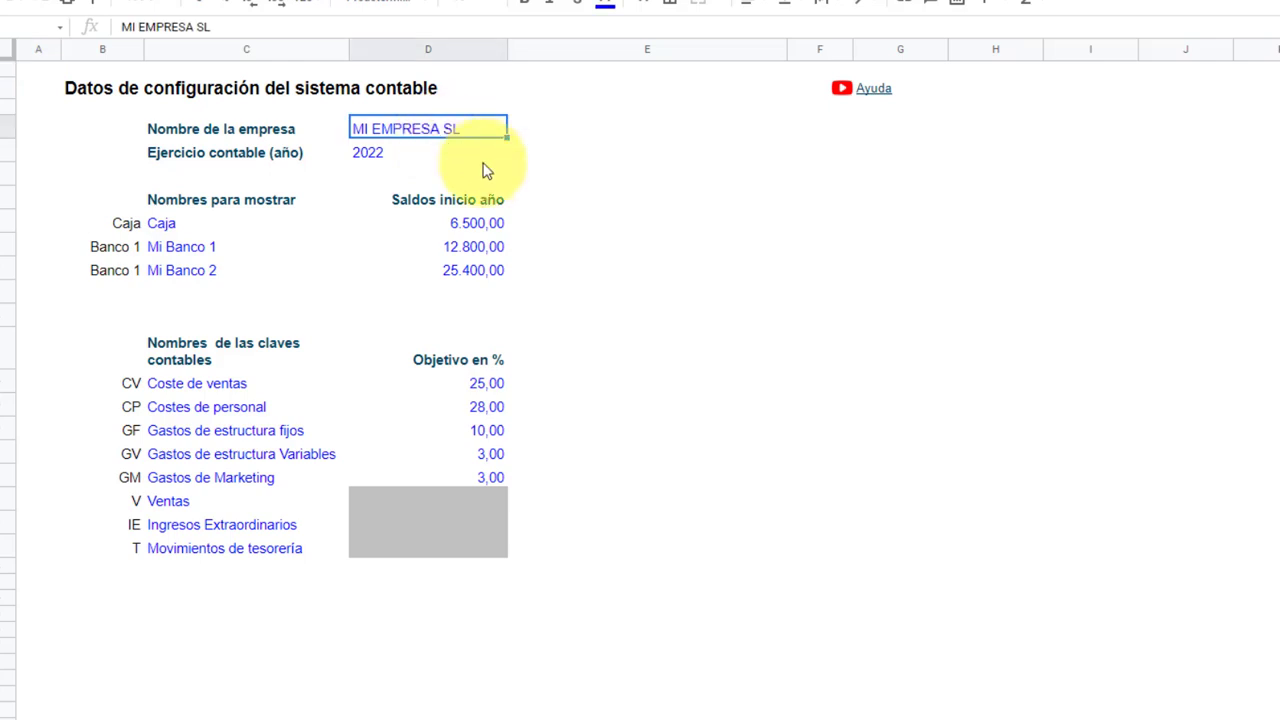
pyautogui.click(414, 165)
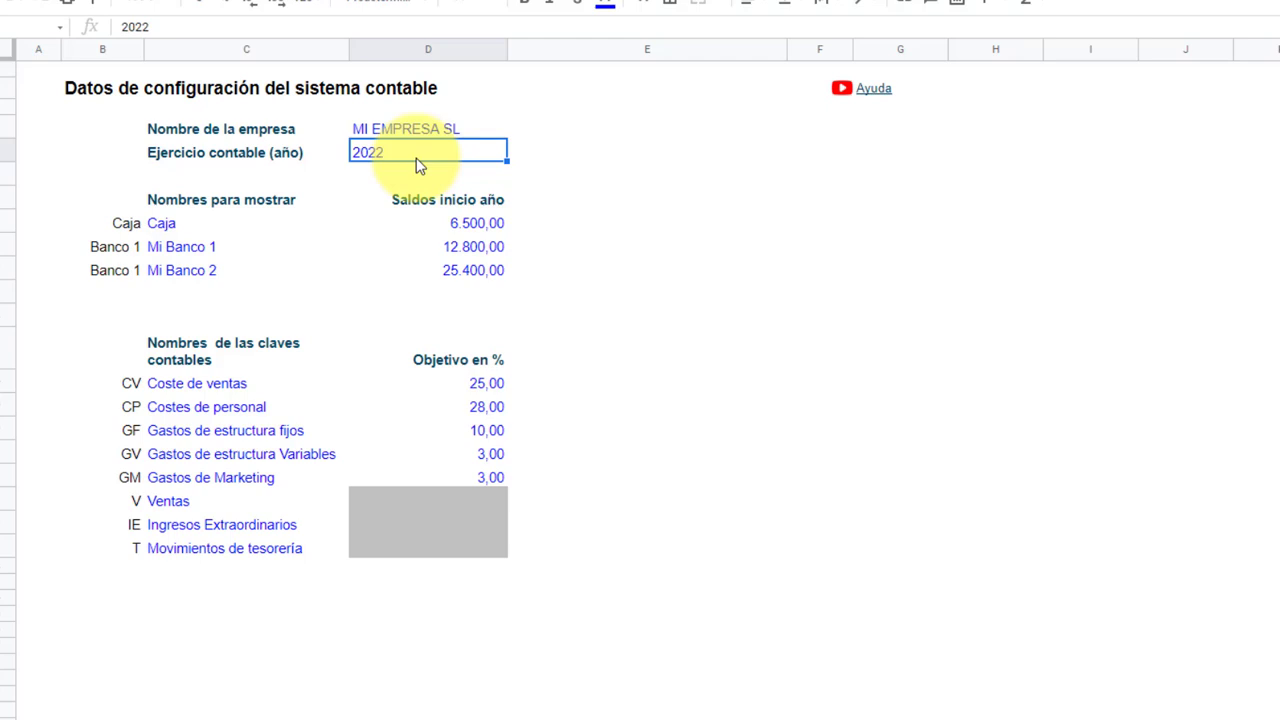
# Examine the display names set for the cash account and the two bank accounts
pyautogui.click(172, 225)
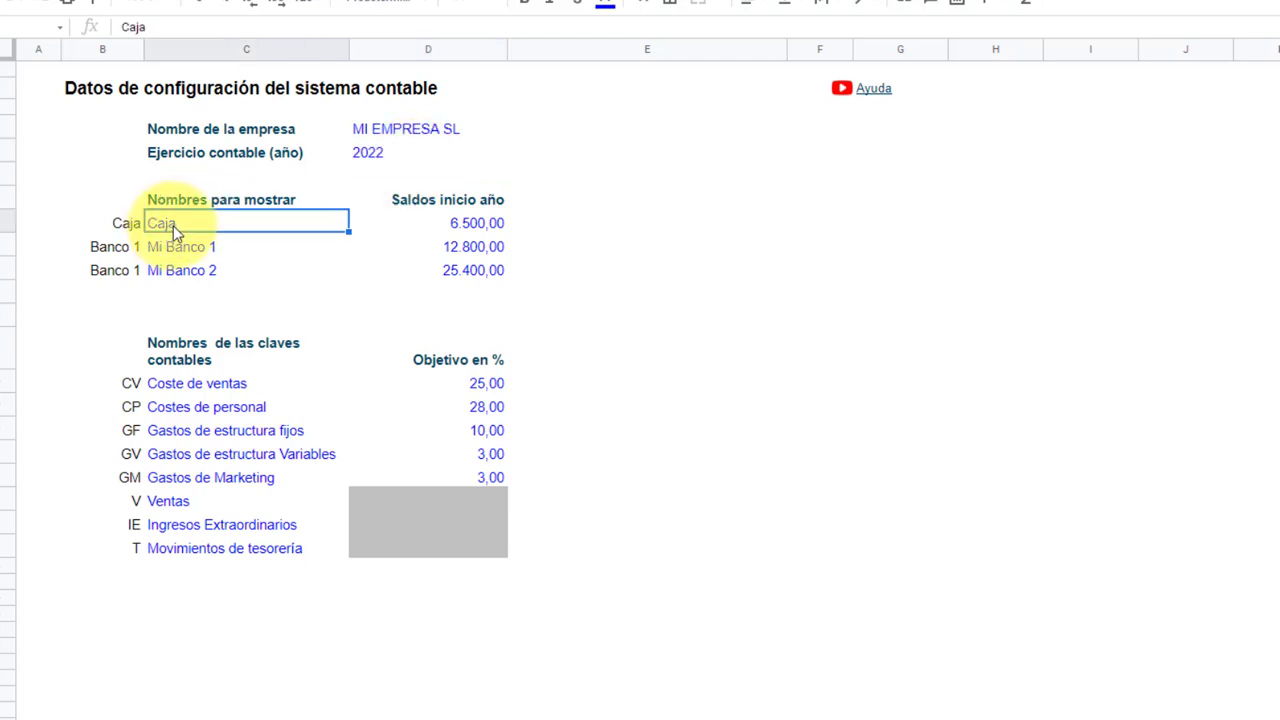
pyautogui.click(199, 250)
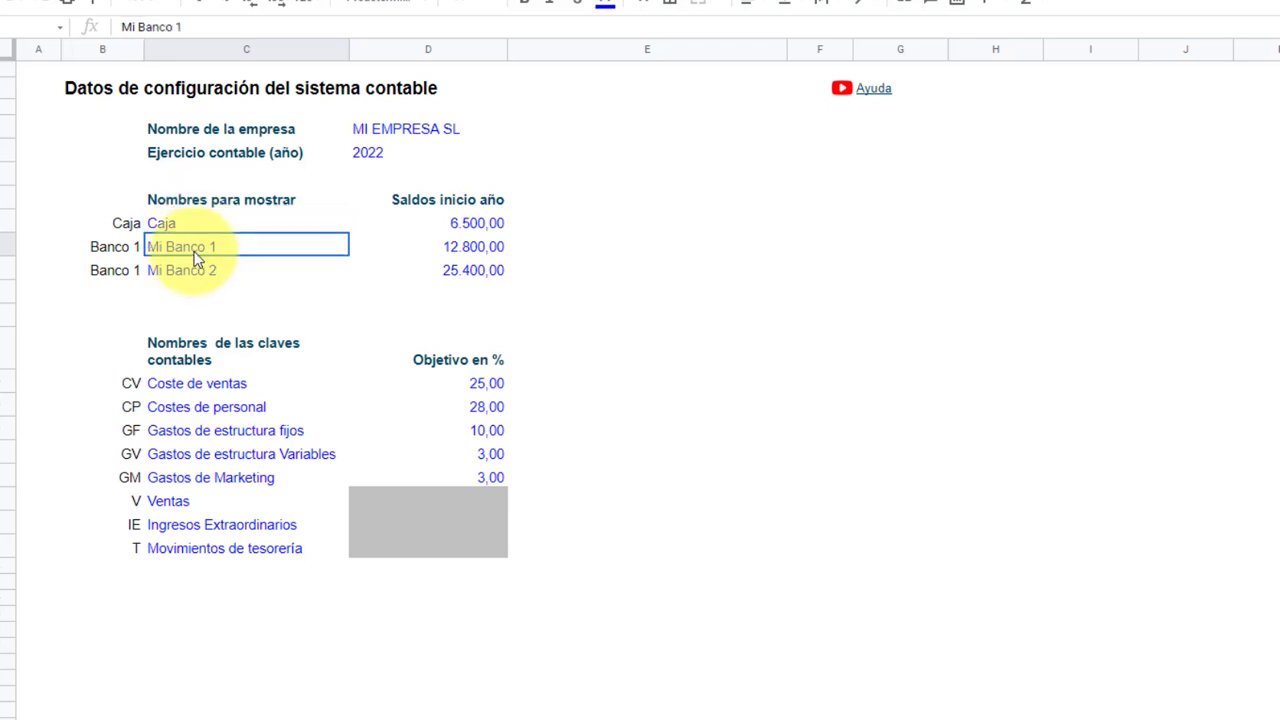
pyautogui.click(200, 275)
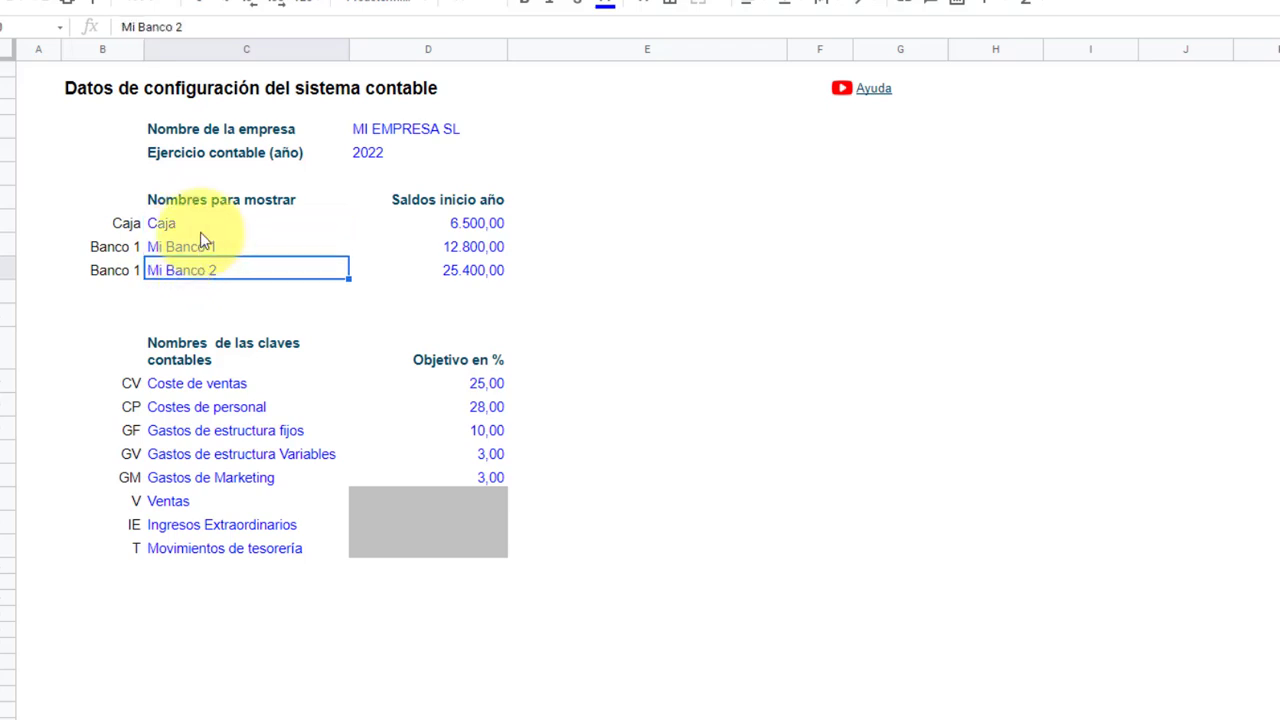
pyautogui.click(199, 227)
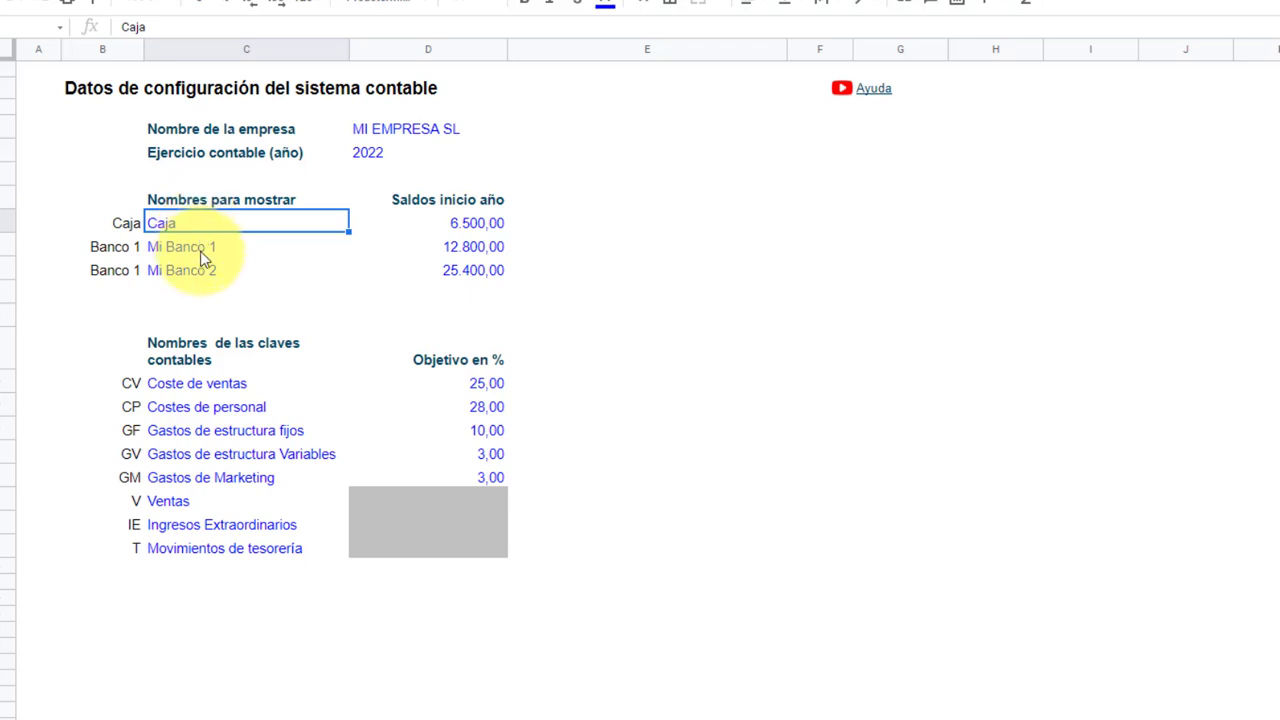
pyautogui.click(200, 251)
pyautogui.click(201, 268)
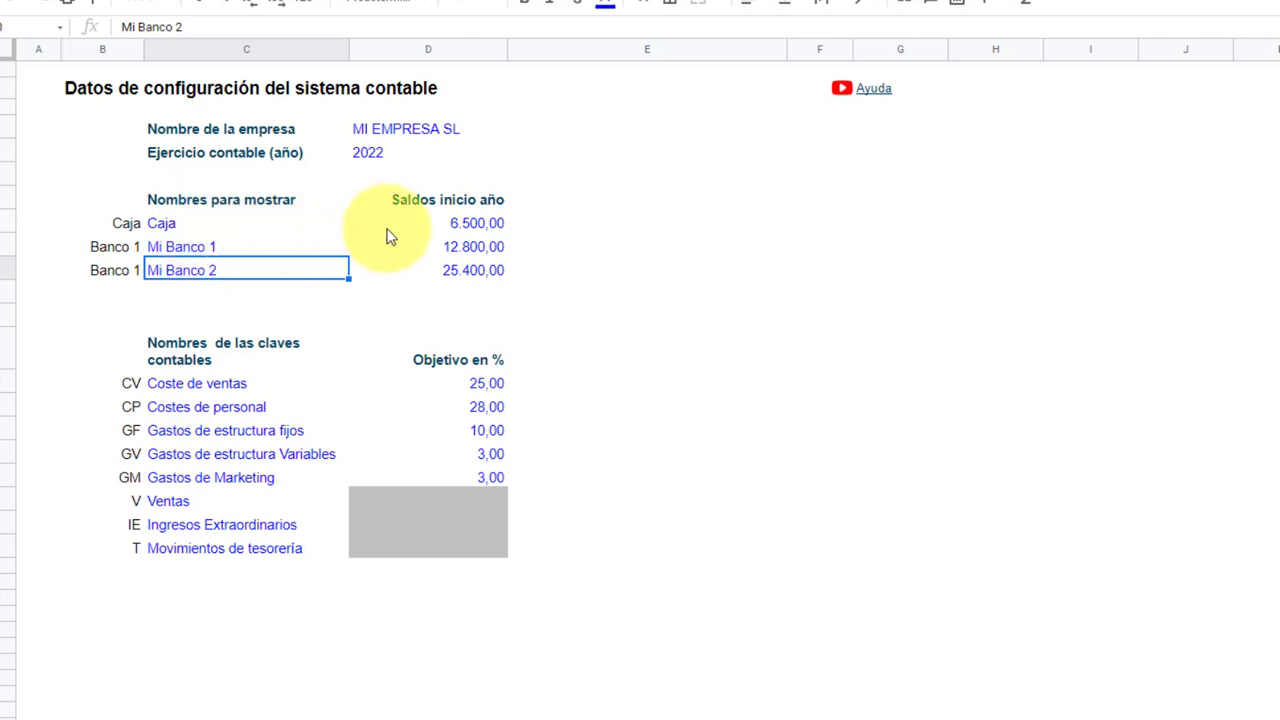
# Examine the start-of-year balances for Caja, Mi Banco 1 and Mi Banco 2
pyautogui.click(483, 228)
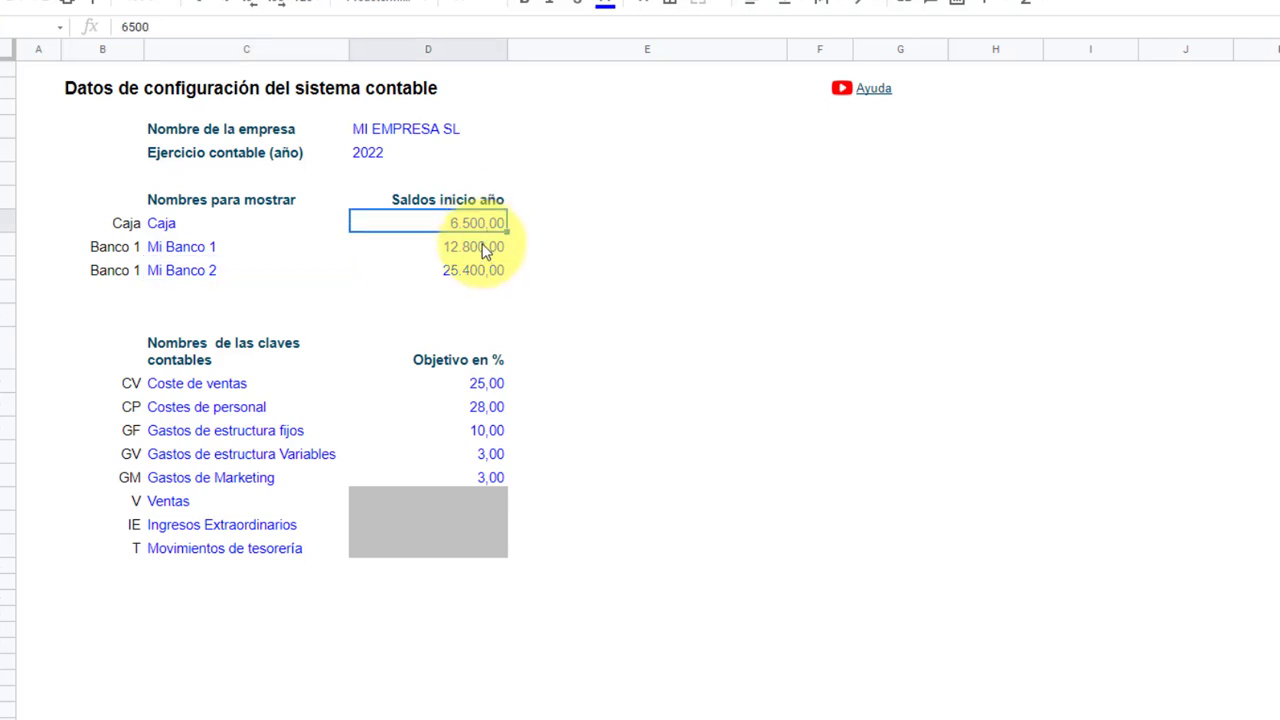
pyautogui.click(484, 251)
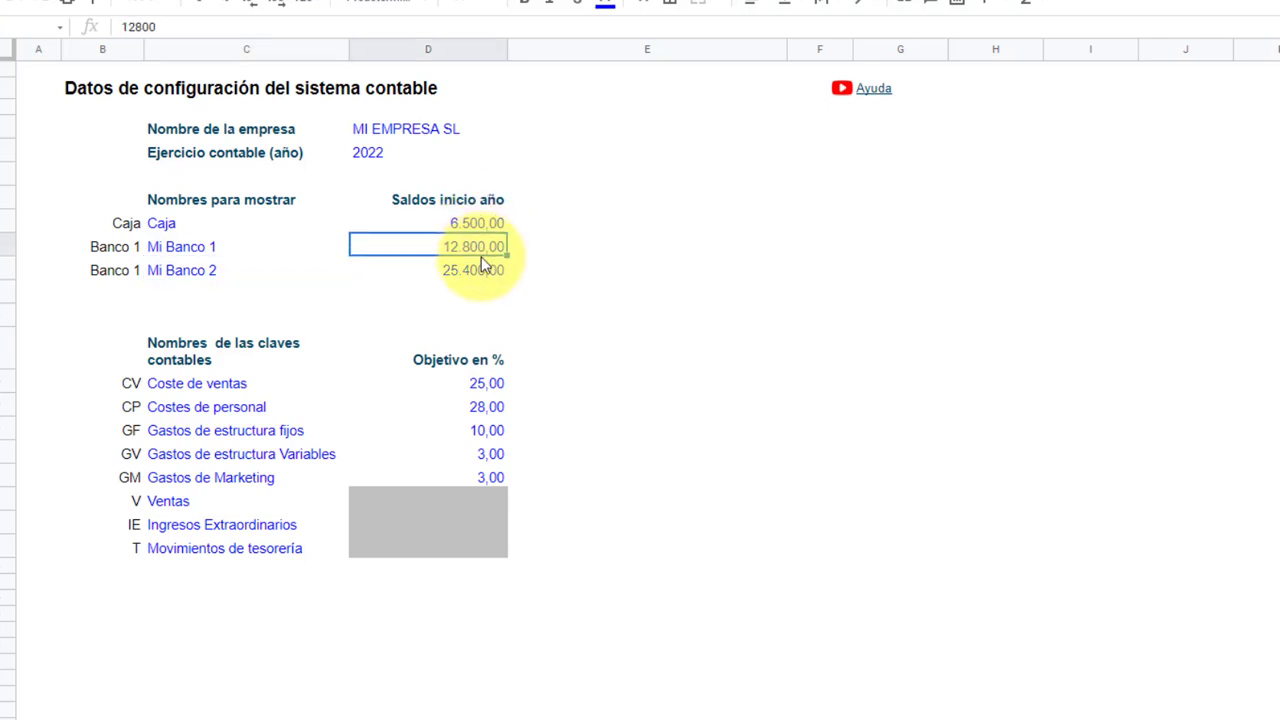
pyautogui.click(487, 274)
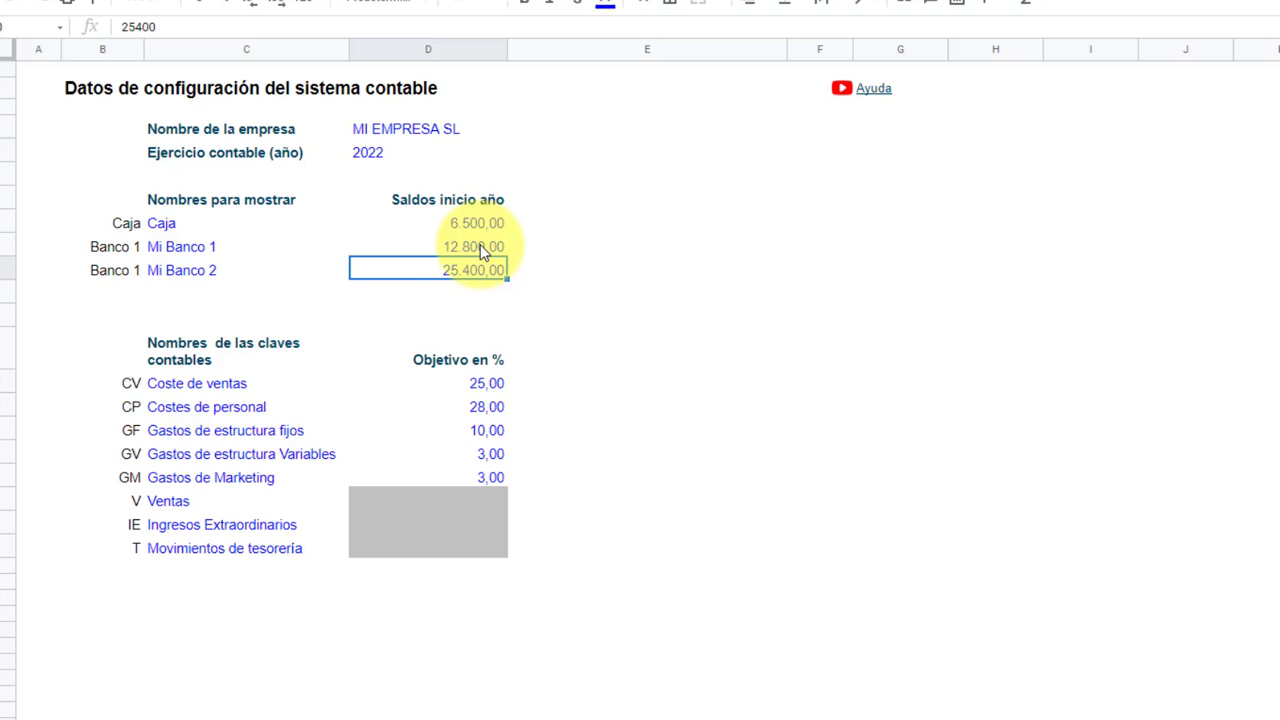
# Examine the column of accounting key codes from CV down to T
pyautogui.scroll(-1, 480, 244)
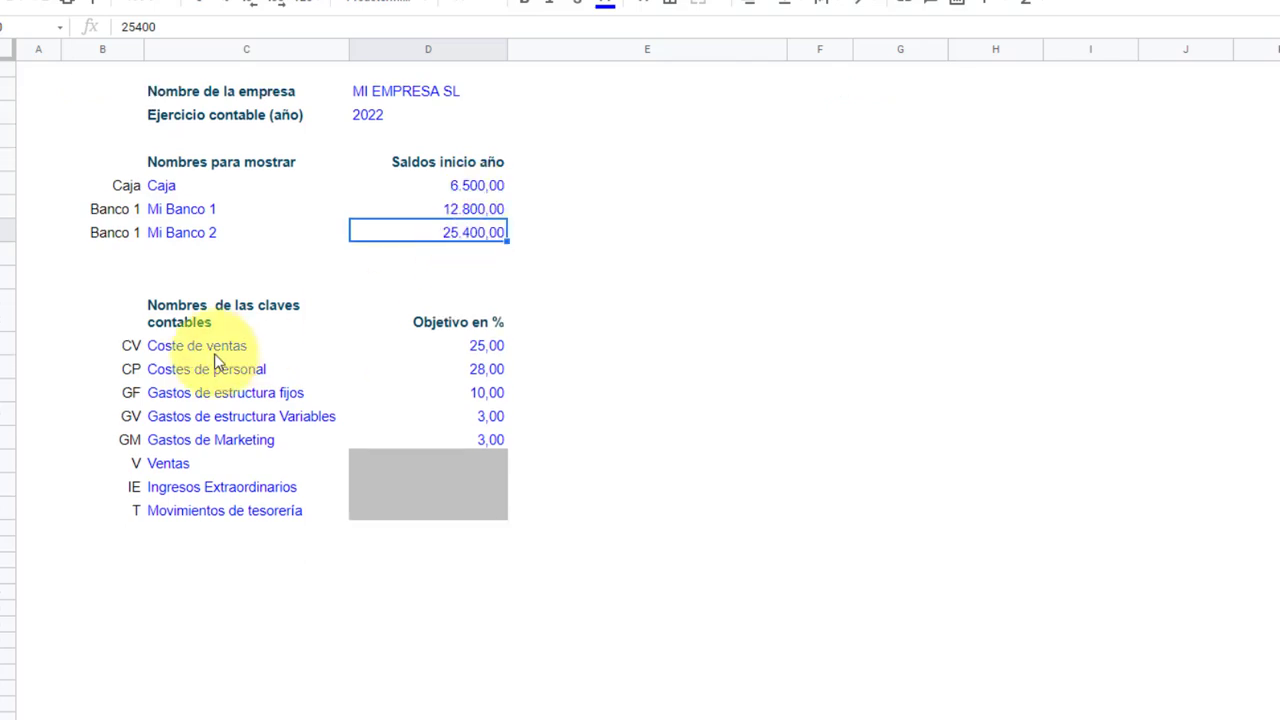
pyautogui.click(134, 352)
pyautogui.moveTo(136, 352); pyautogui.dragTo(106, 514)
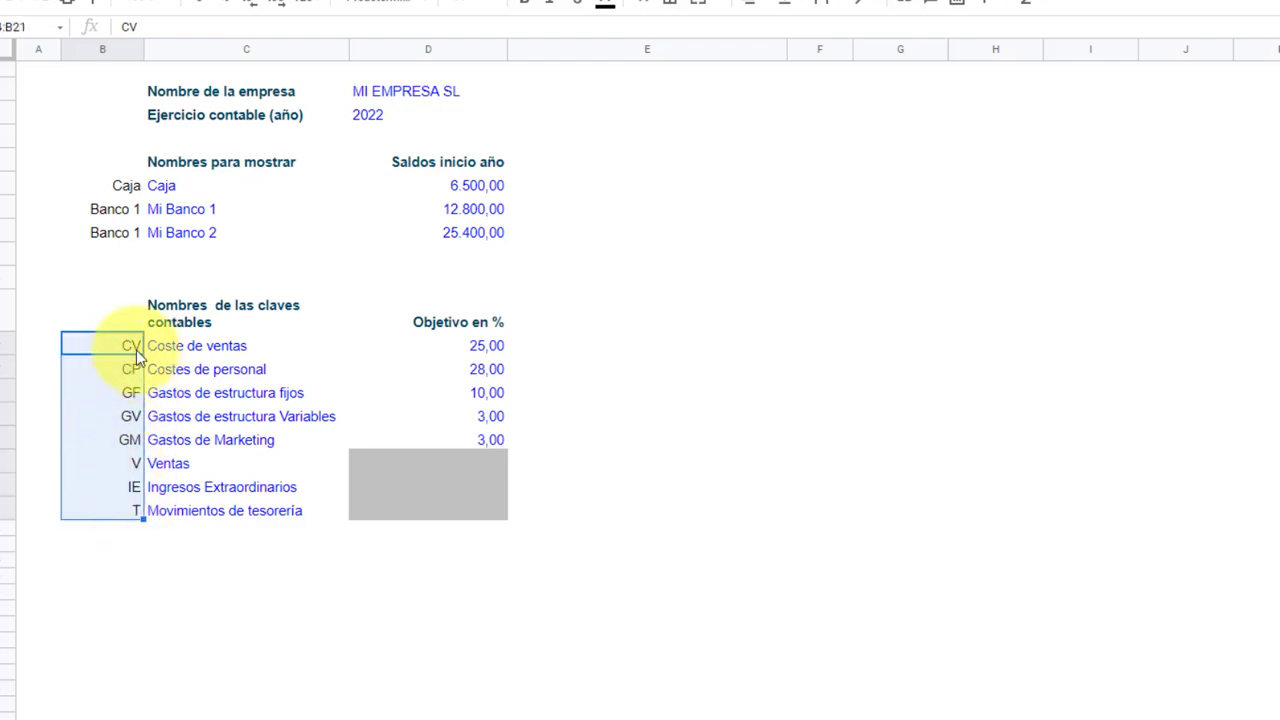
# Check the name of each accounting key one by one, from Coste de ventas to Movimientos de tesorería
pyautogui.click(168, 357)
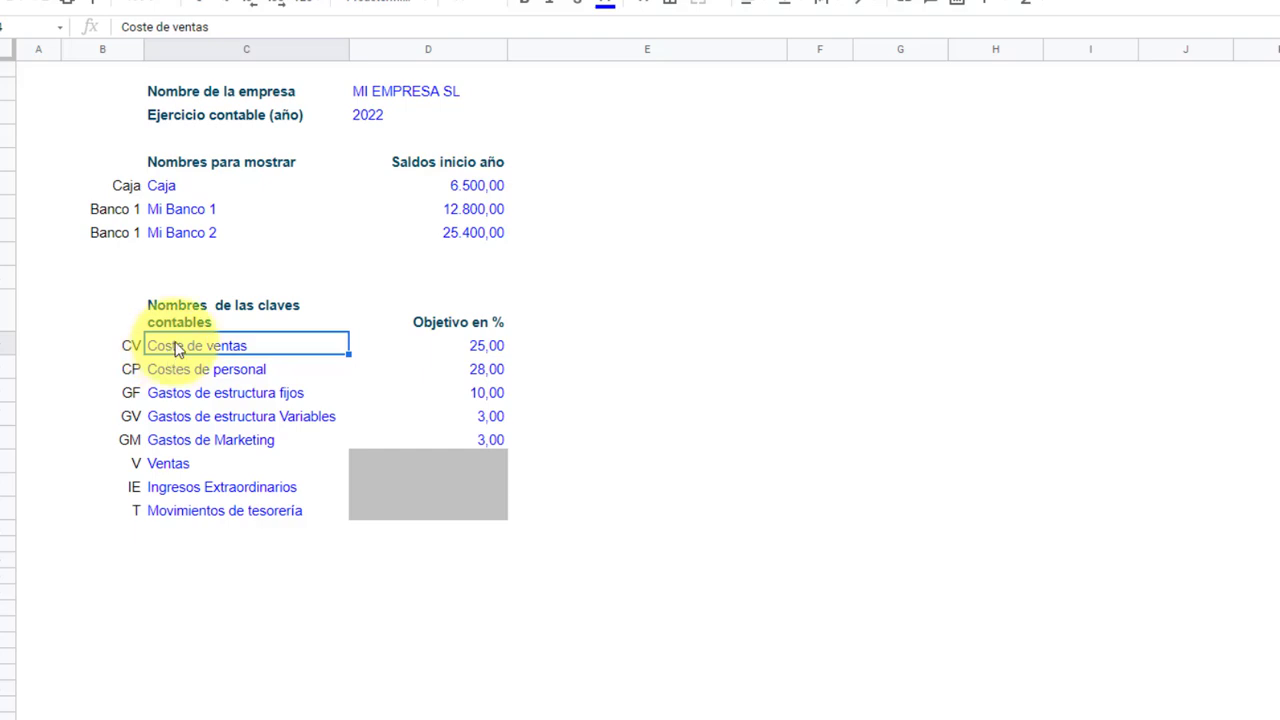
pyautogui.click(197, 376)
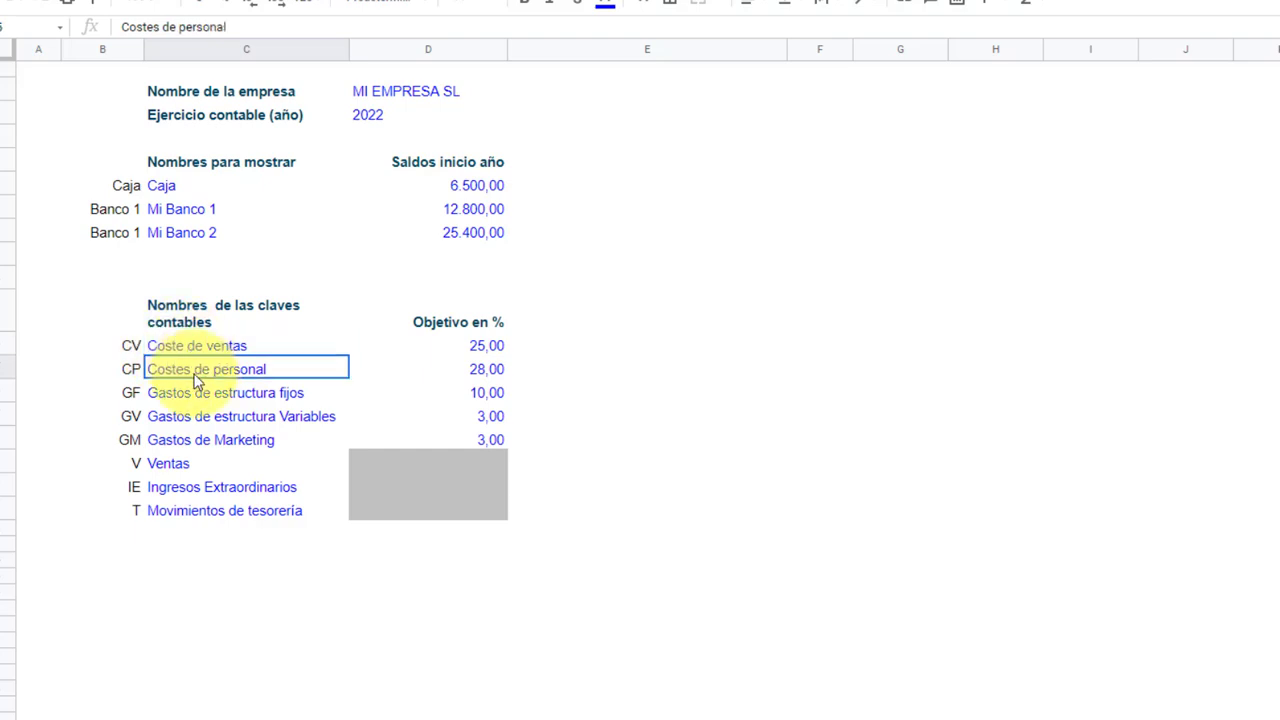
pyautogui.click(198, 400)
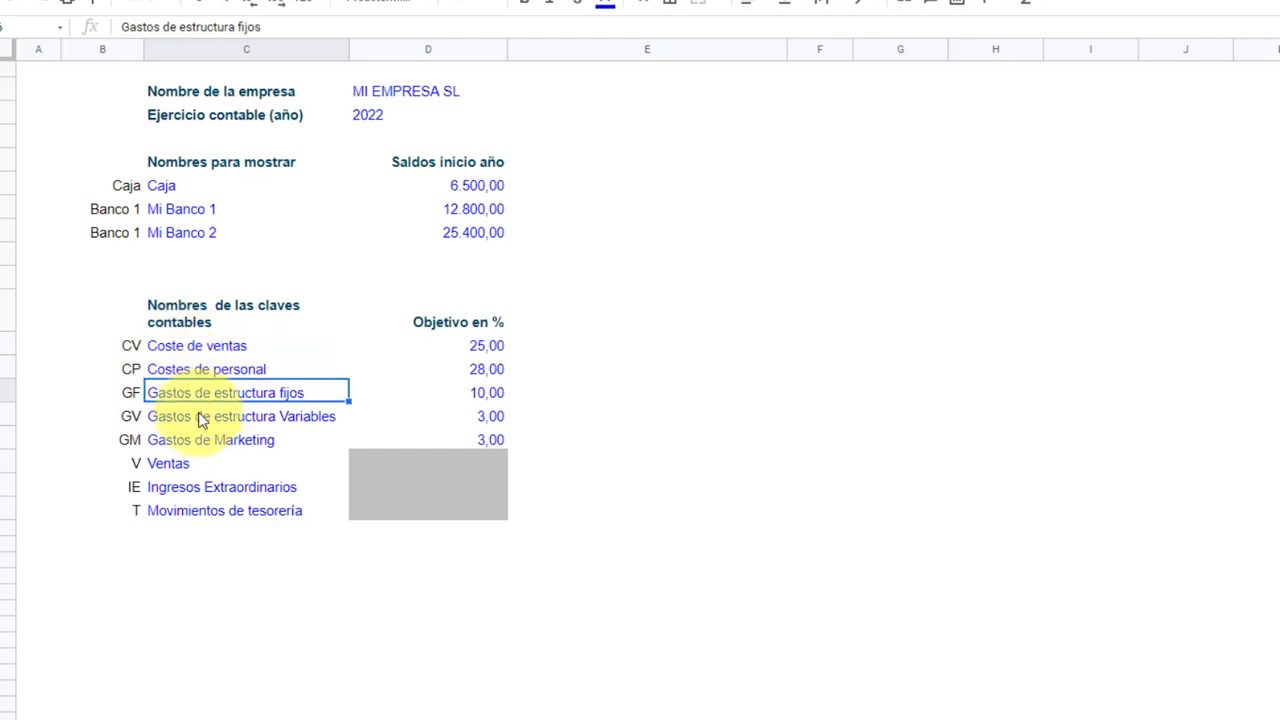
pyautogui.click(198, 418)
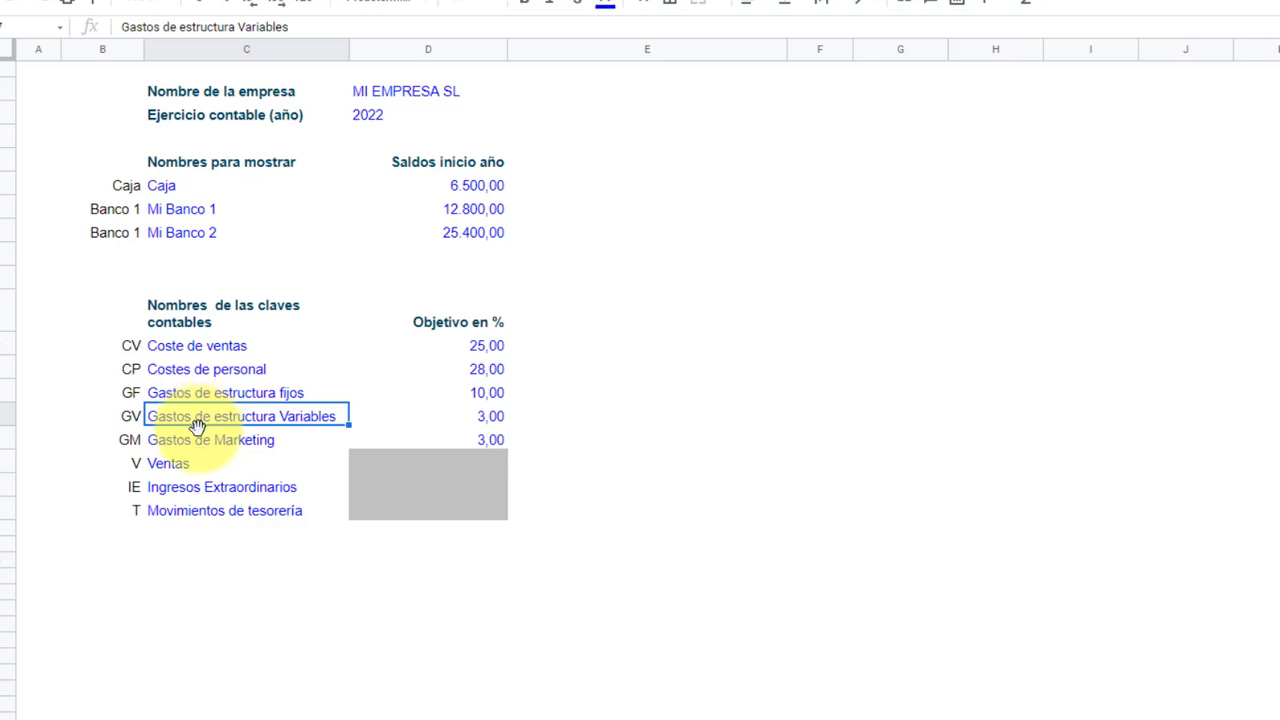
pyautogui.click(202, 448)
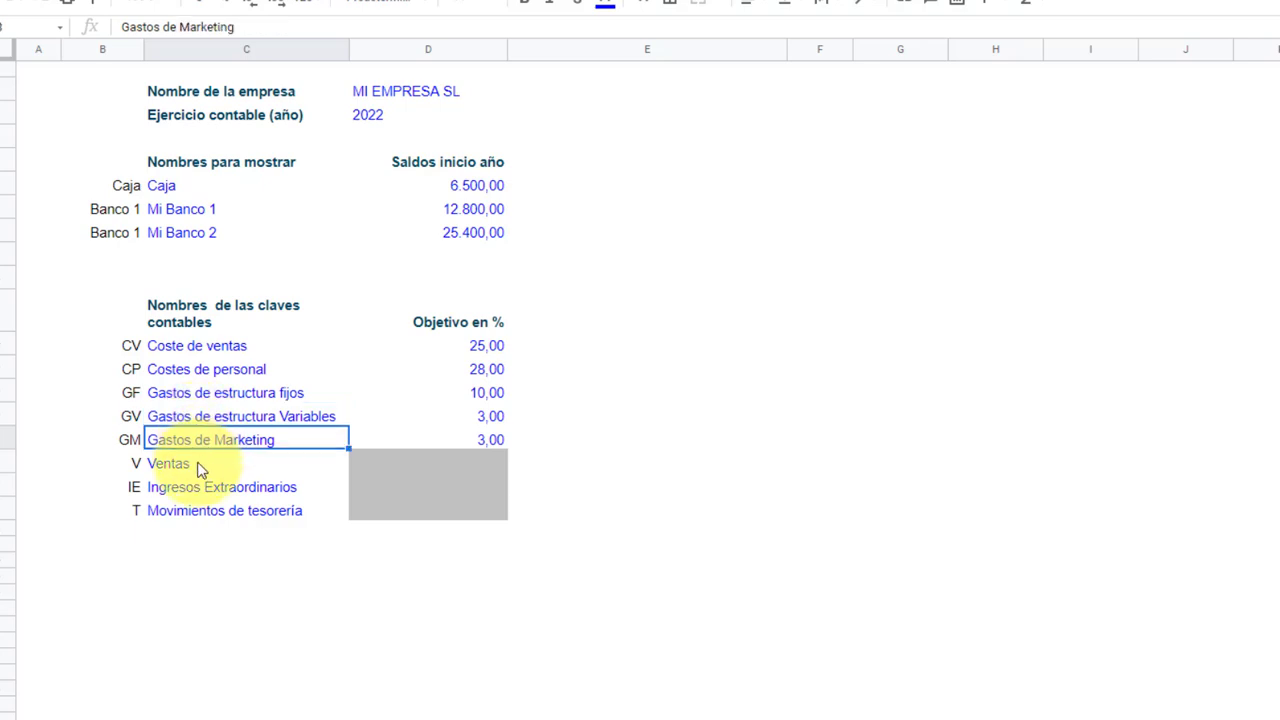
pyautogui.click(202, 466)
pyautogui.click(204, 490)
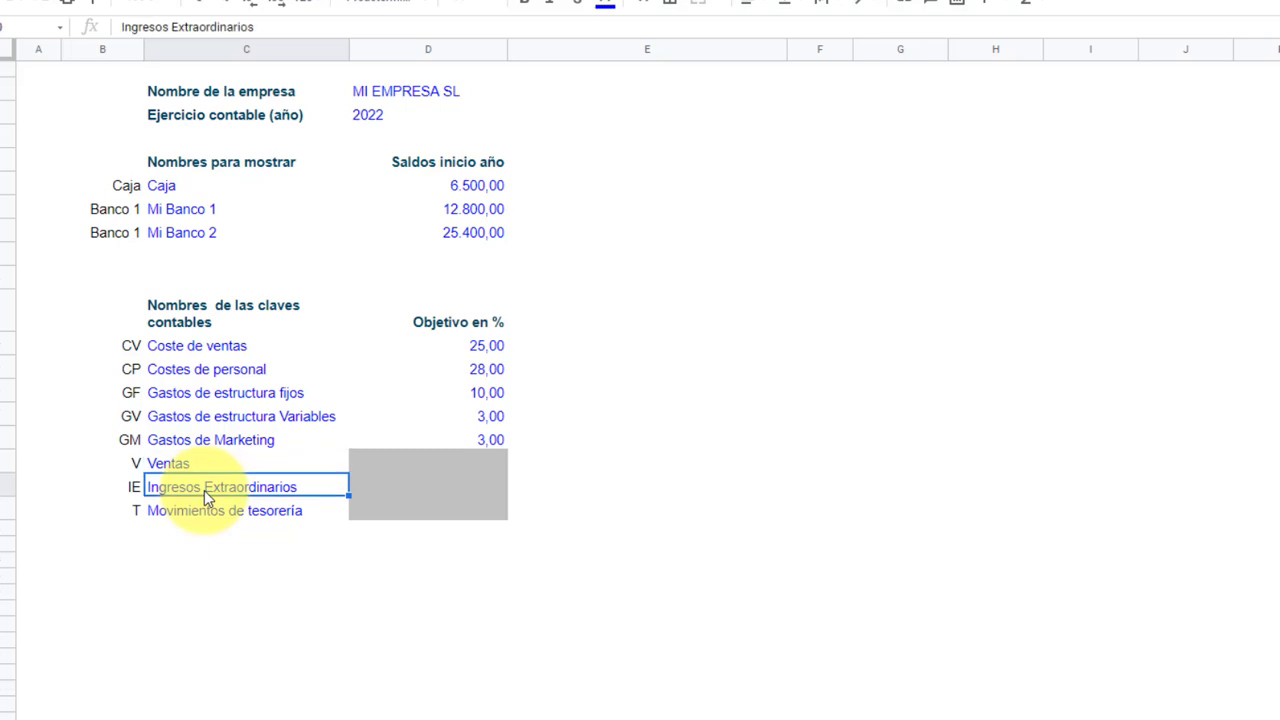
pyautogui.click(204, 519)
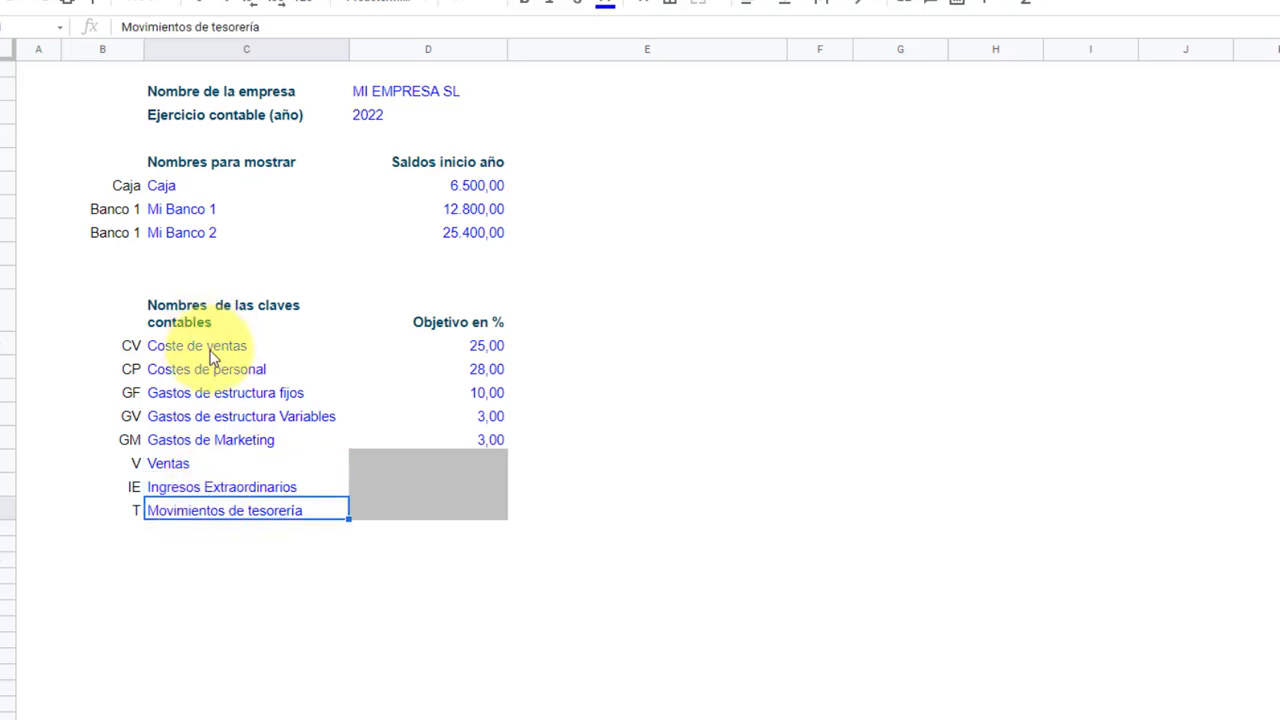
# Review the full range of accounting key names and compare it with the range of key codes
pyautogui.moveTo(208, 350); pyautogui.dragTo(206, 510)
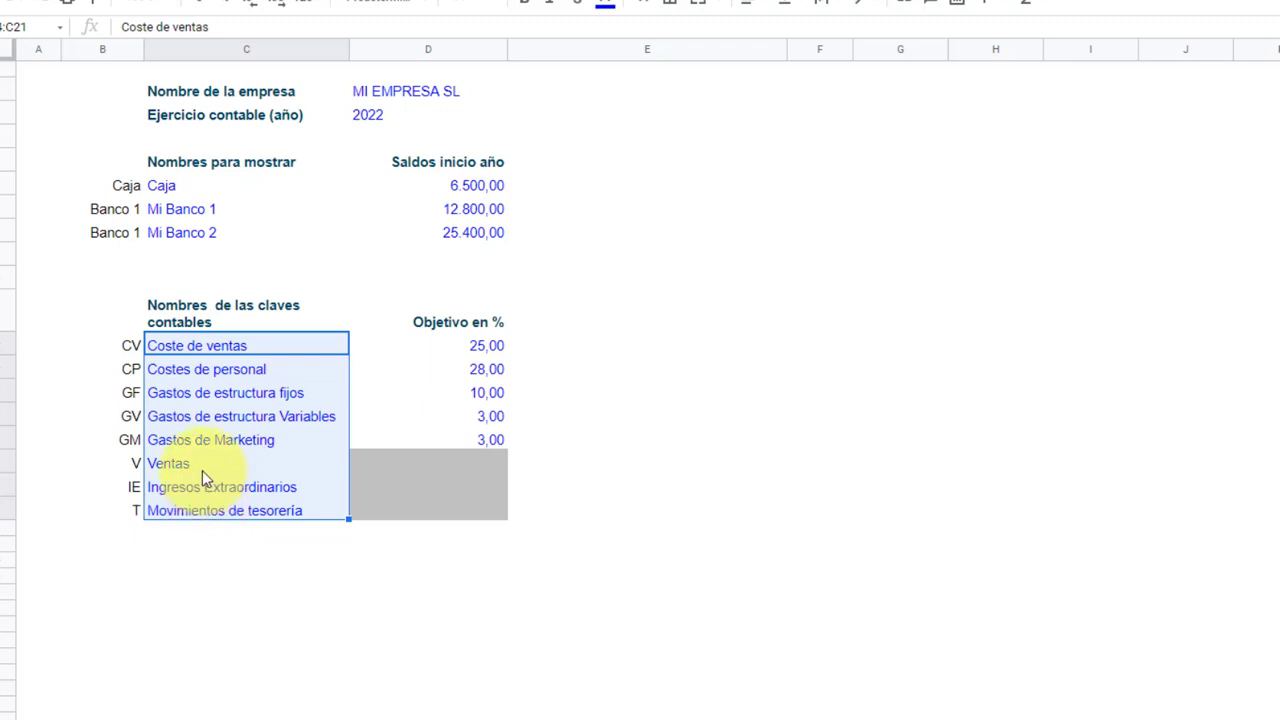
pyautogui.click(234, 533)
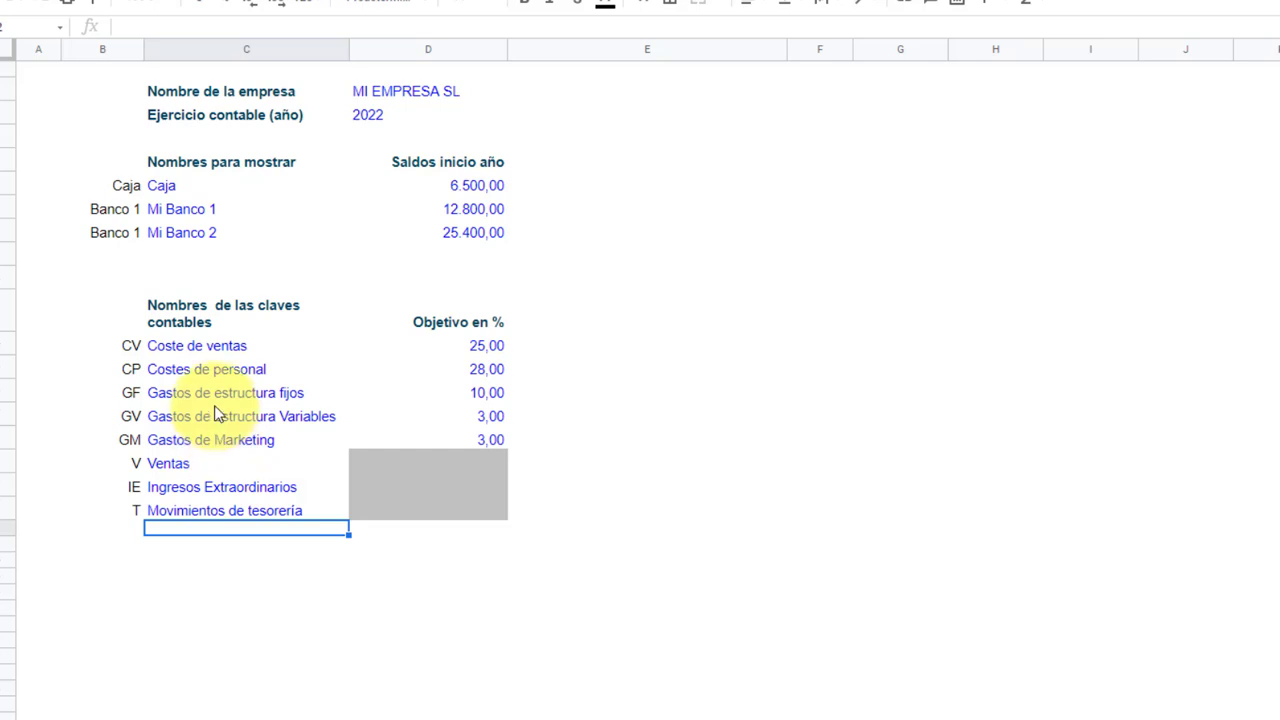
pyautogui.moveTo(131, 355); pyautogui.dragTo(138, 512)
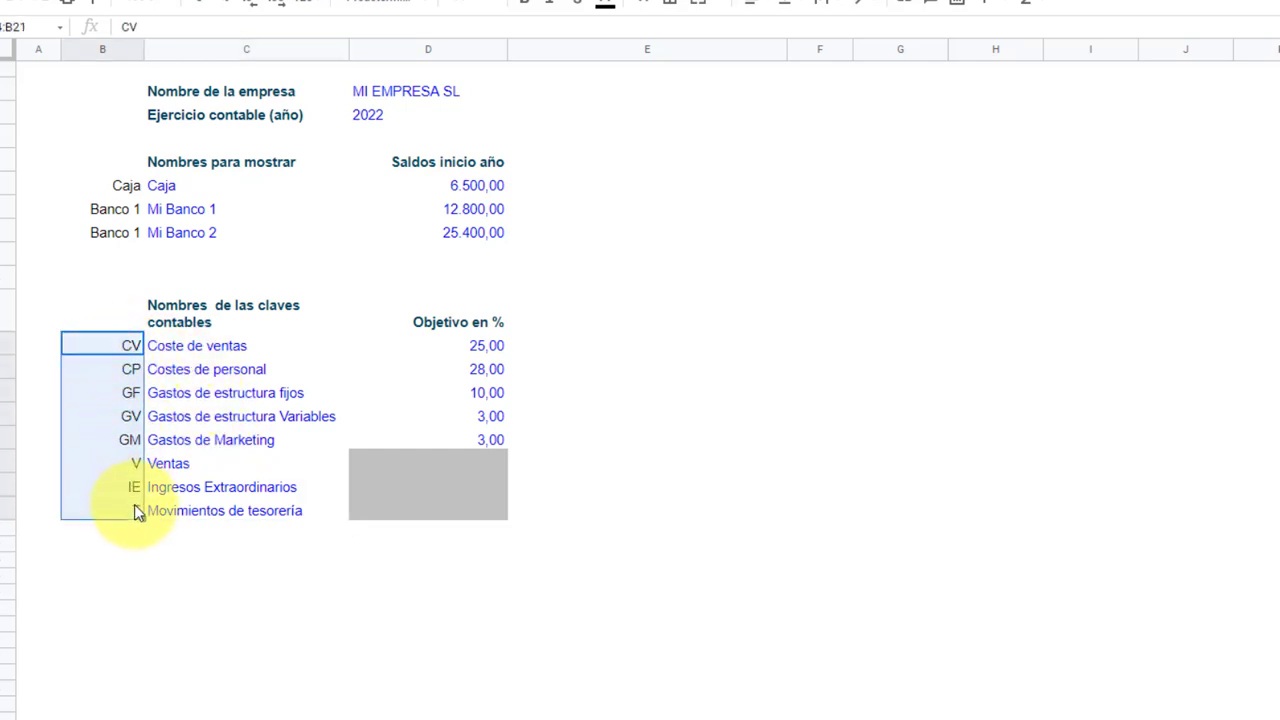
pyautogui.click(197, 530)
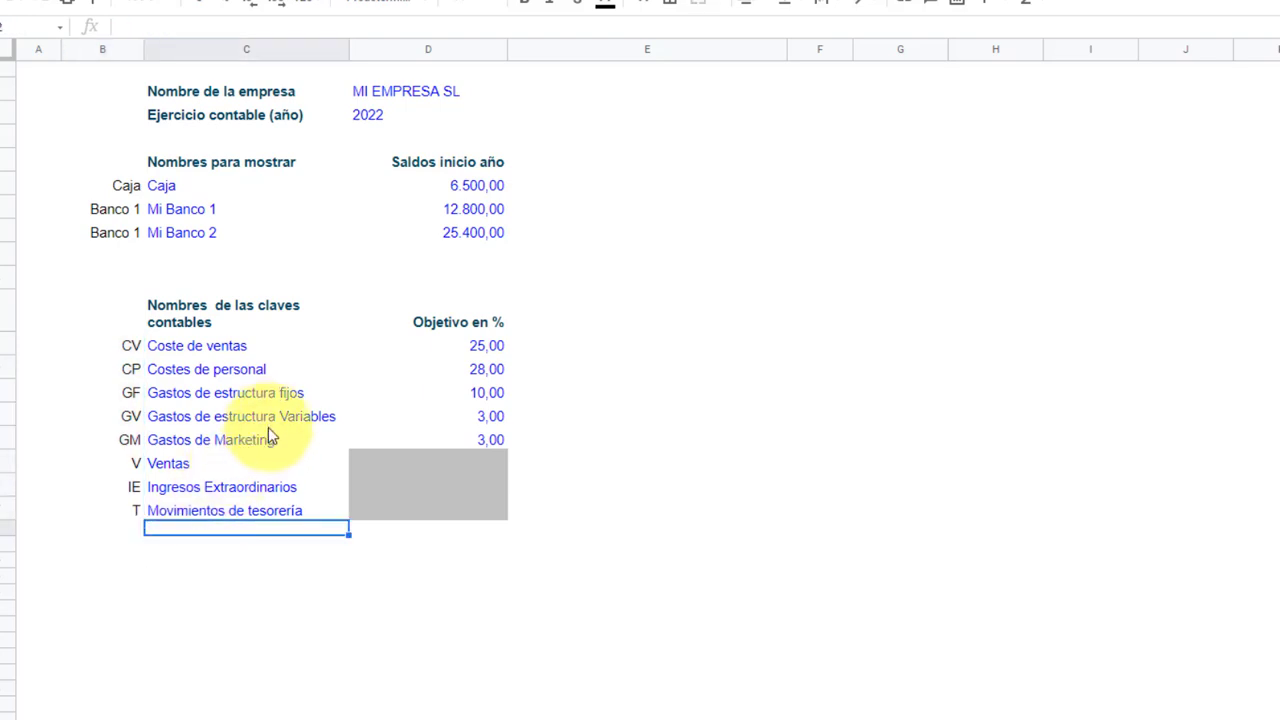
# Examine the target percentage of each of the five cost keys and review the whole configuration block
pyautogui.click(491, 346)
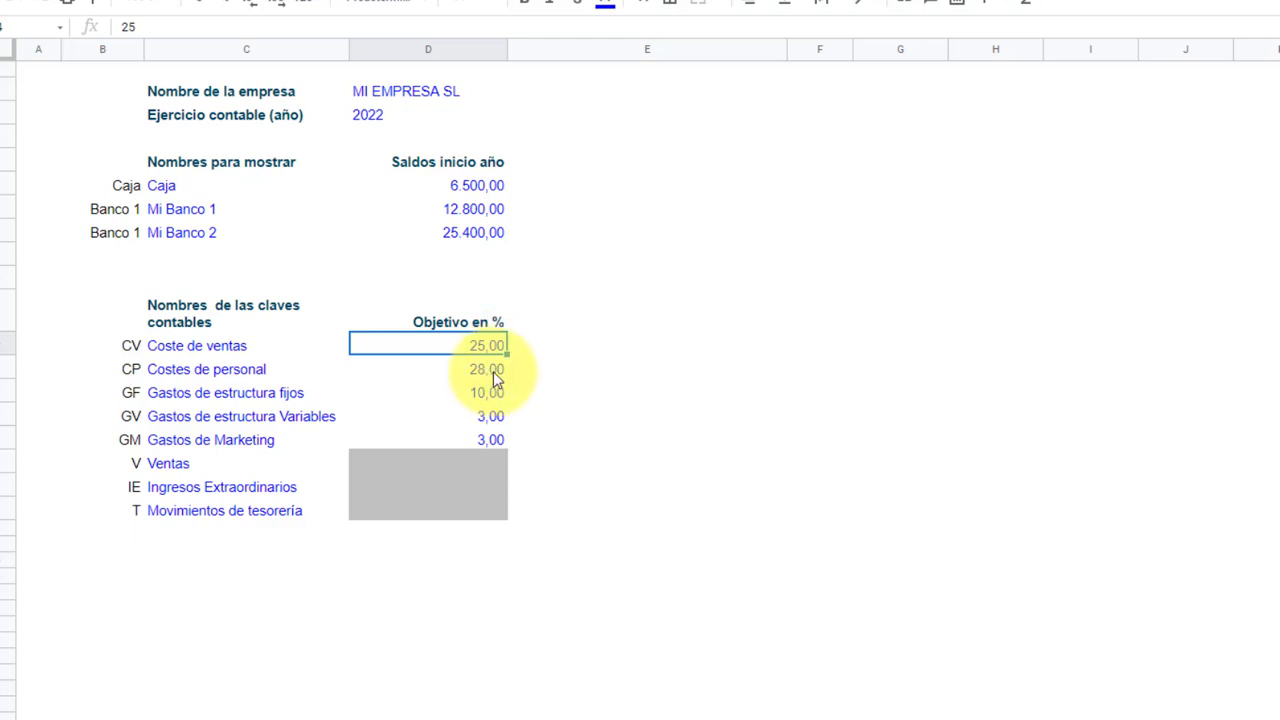
pyautogui.click(493, 371)
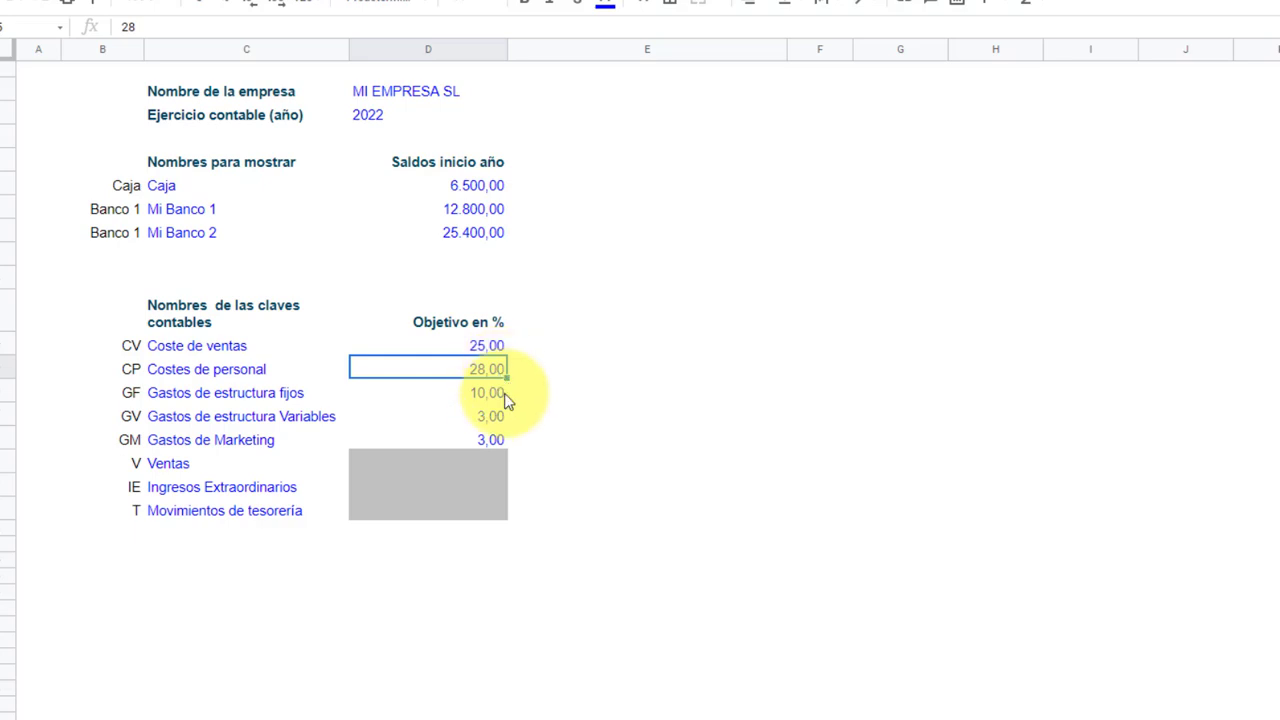
pyautogui.click(497, 398)
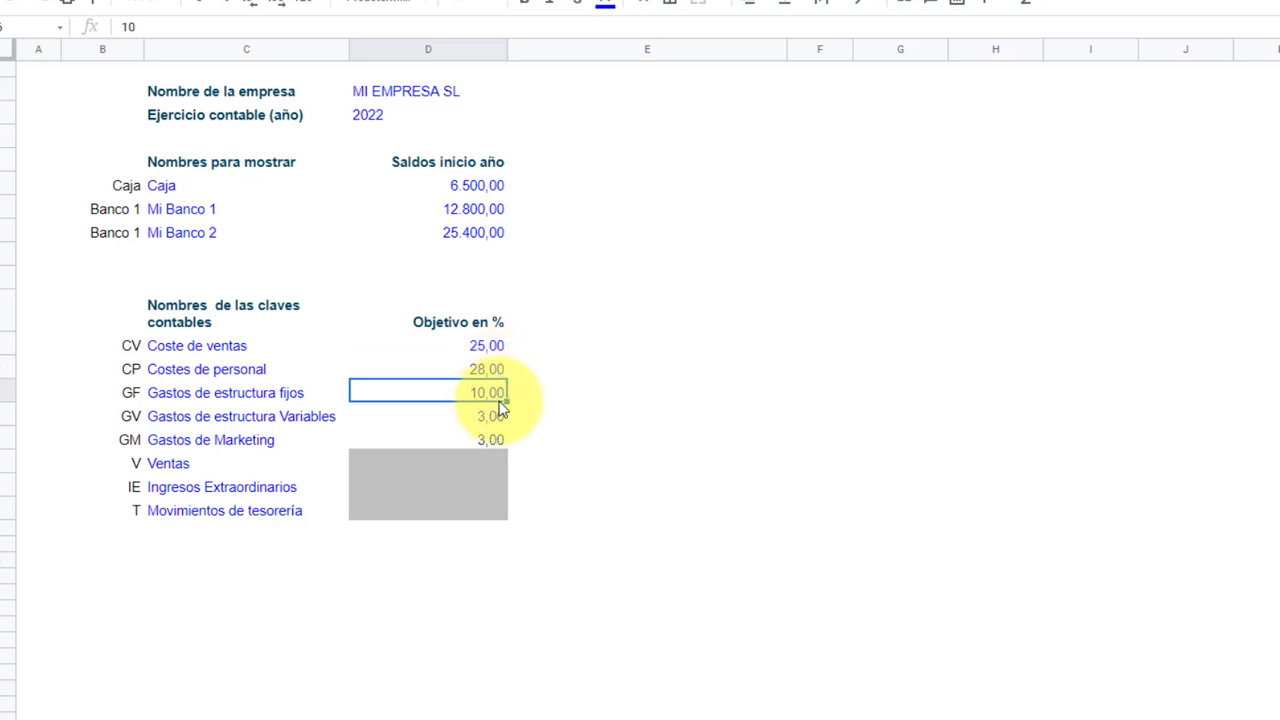
pyautogui.click(491, 420)
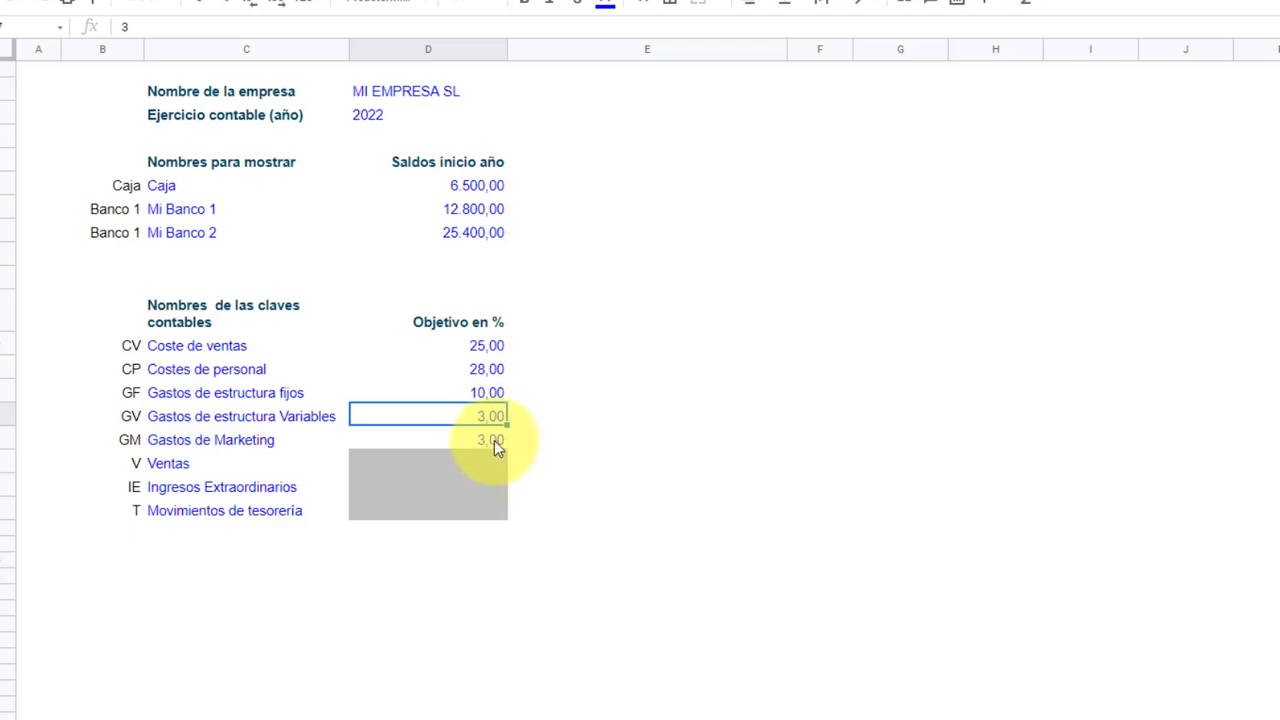
pyautogui.click(492, 440)
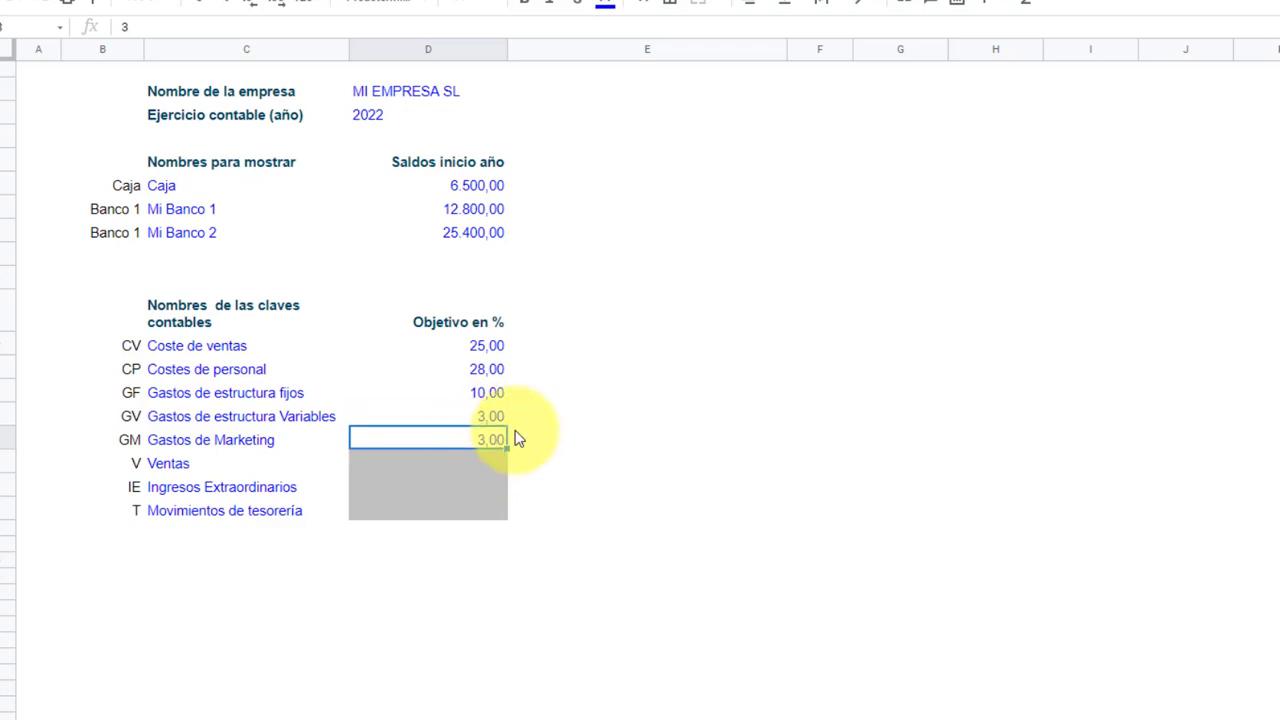
pyautogui.moveTo(220, 92); pyautogui.dragTo(480, 520)
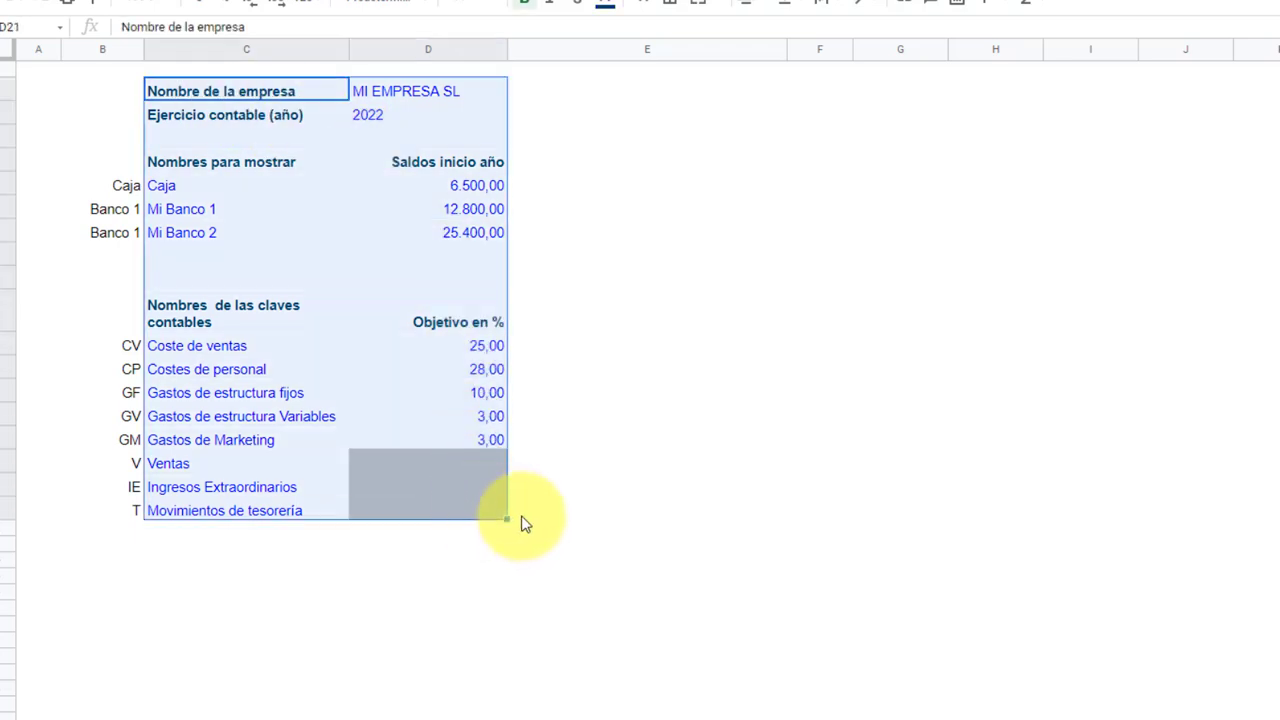
pyautogui.click(566, 508)
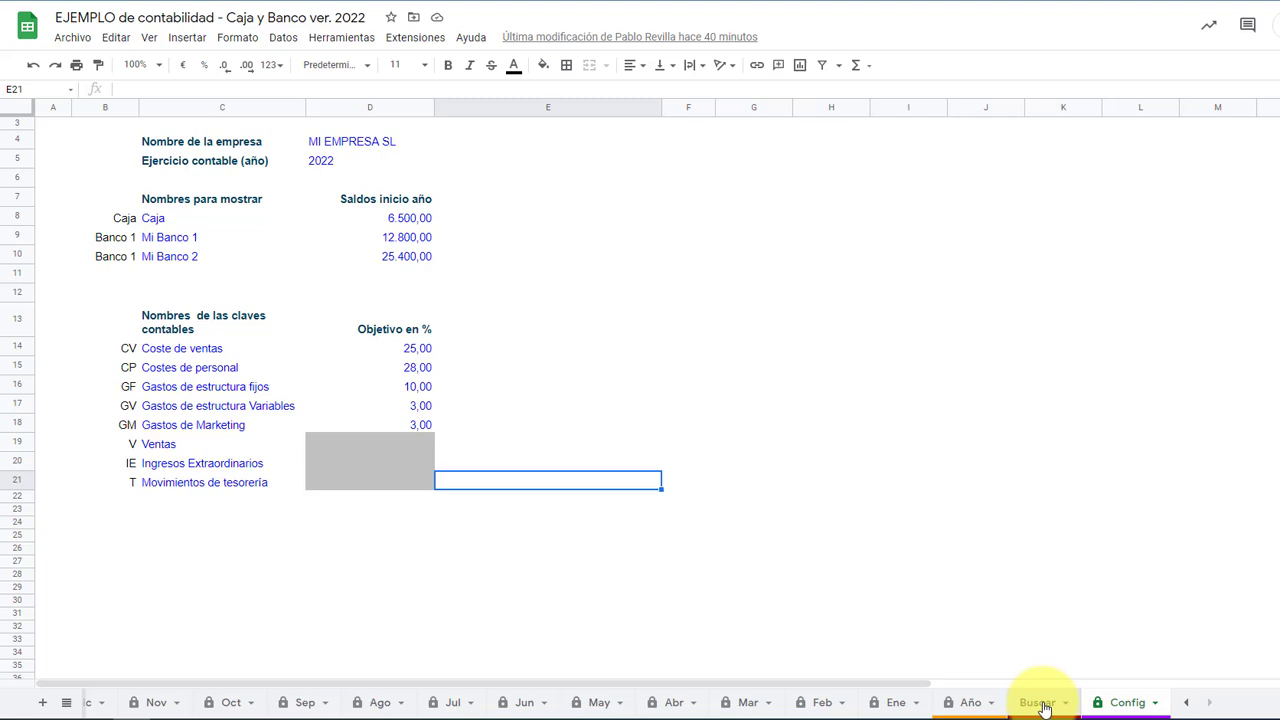
# Look through the Buscar and Año sheets and return to the Ene sheet to view the January summary
pyautogui.click(1040, 704)
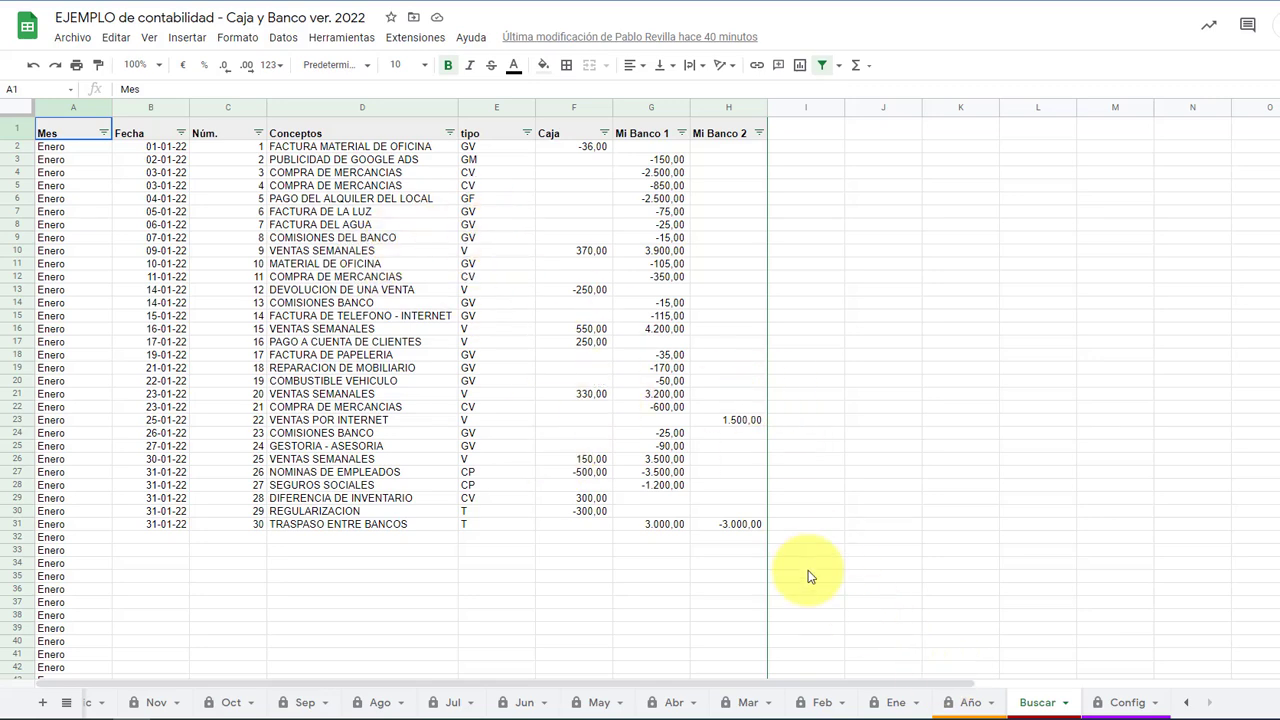
pyautogui.click(968, 705)
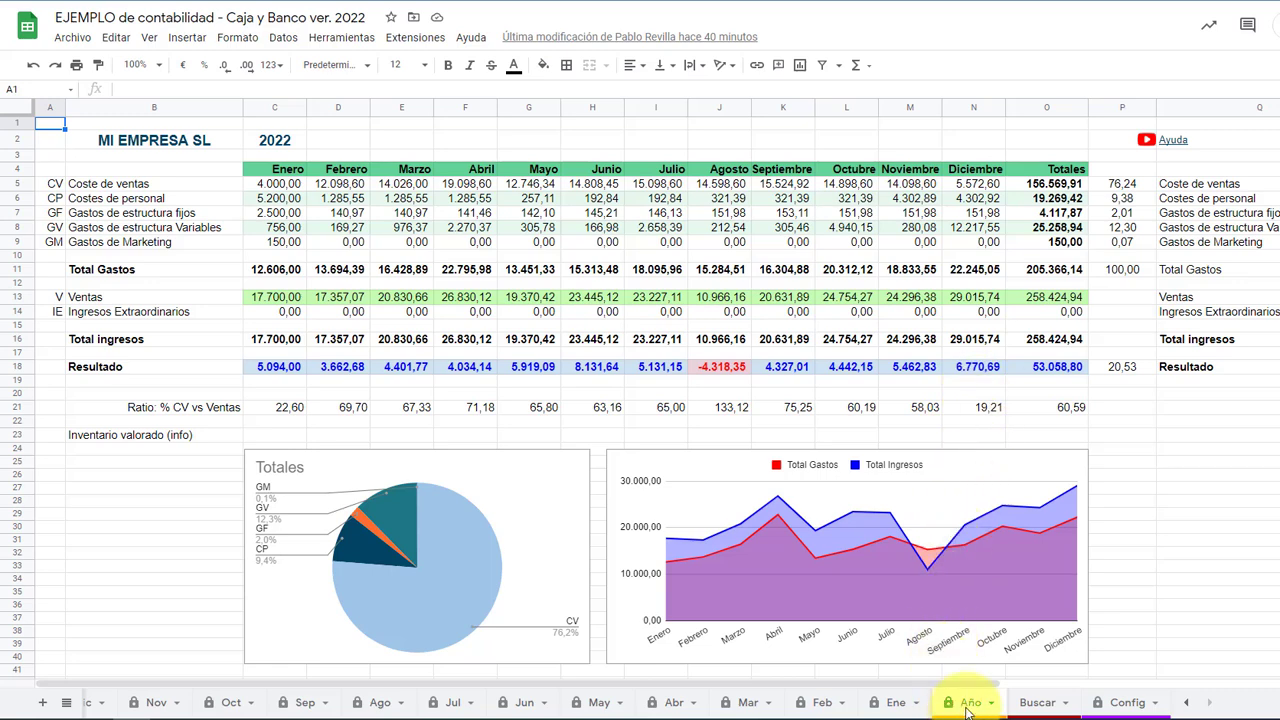
pyautogui.click(897, 706)
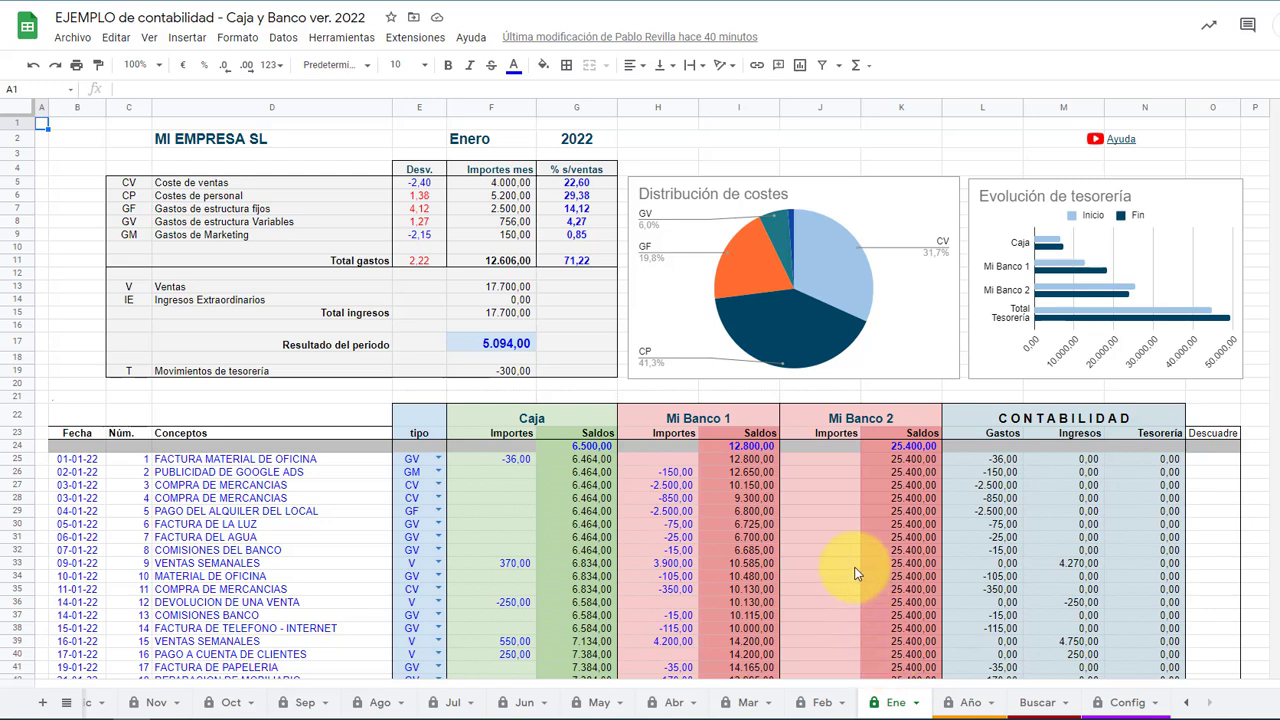
pyautogui.scroll(-1, 855, 572)
pyautogui.scroll(1, 855, 566)
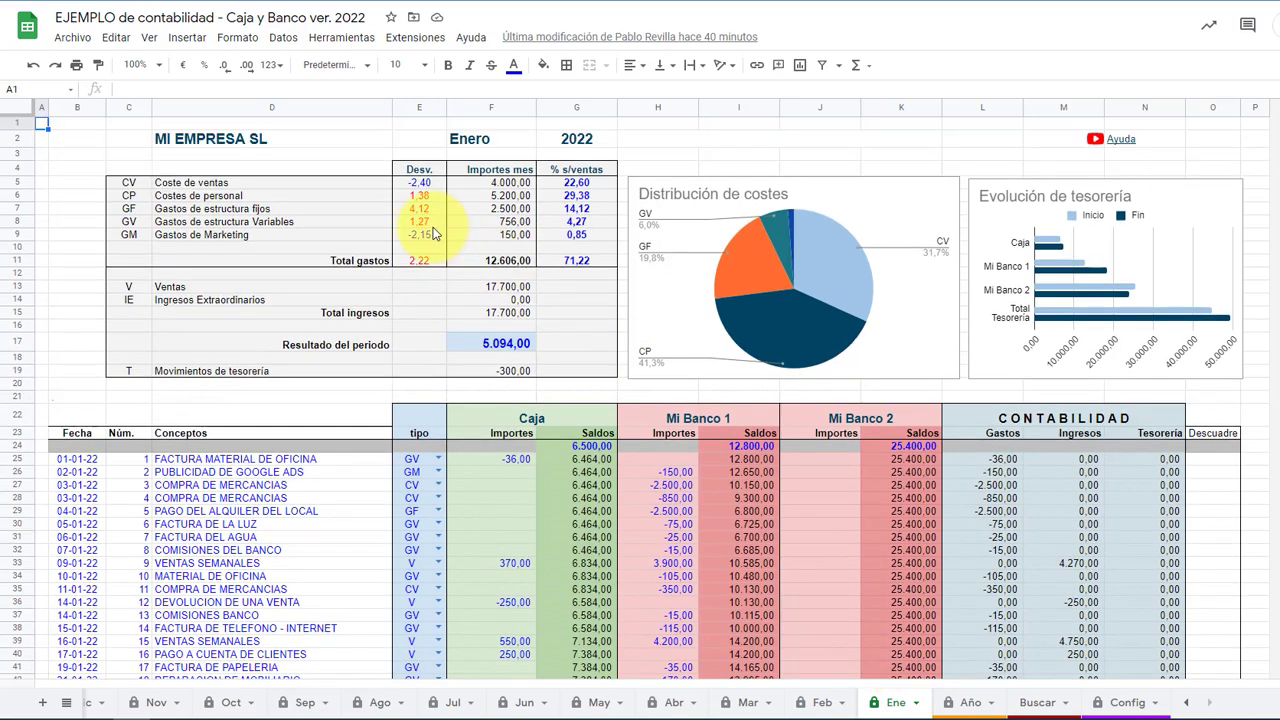
# Check the company name, month and year cells in the heading of the January sheet
pyautogui.click(240, 139)
pyautogui.click(482, 139)
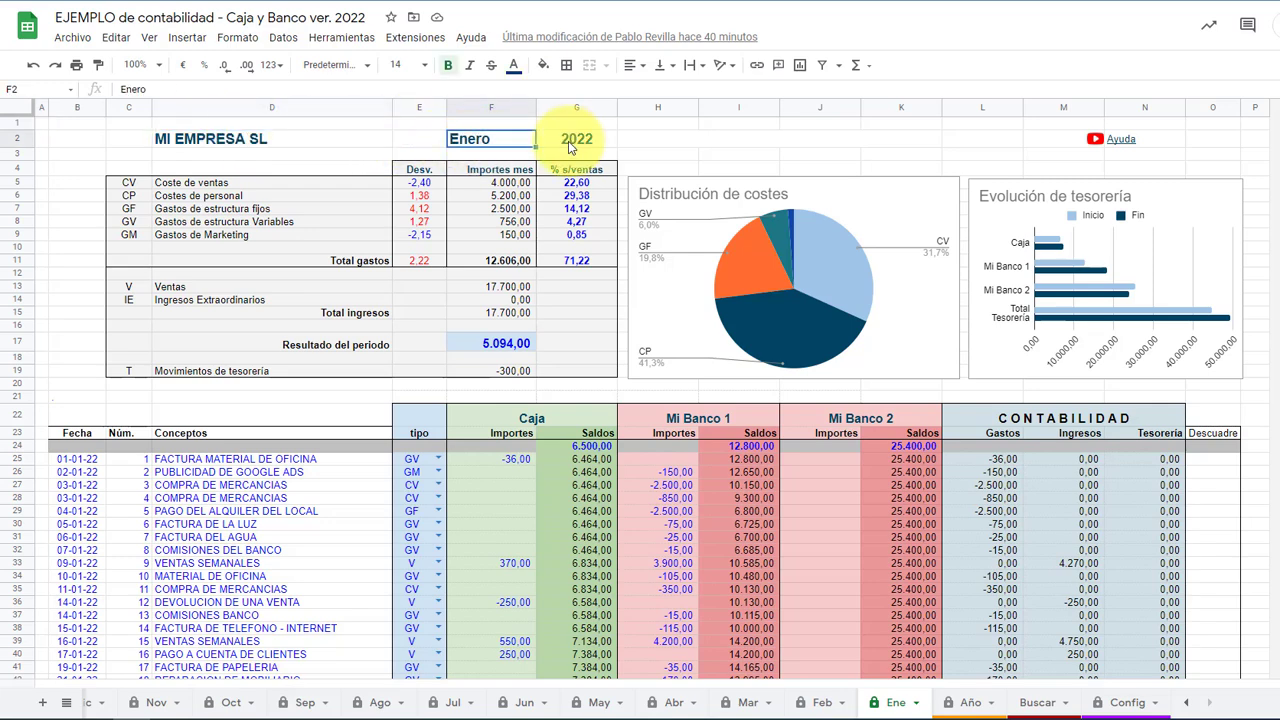
pyautogui.click(595, 137)
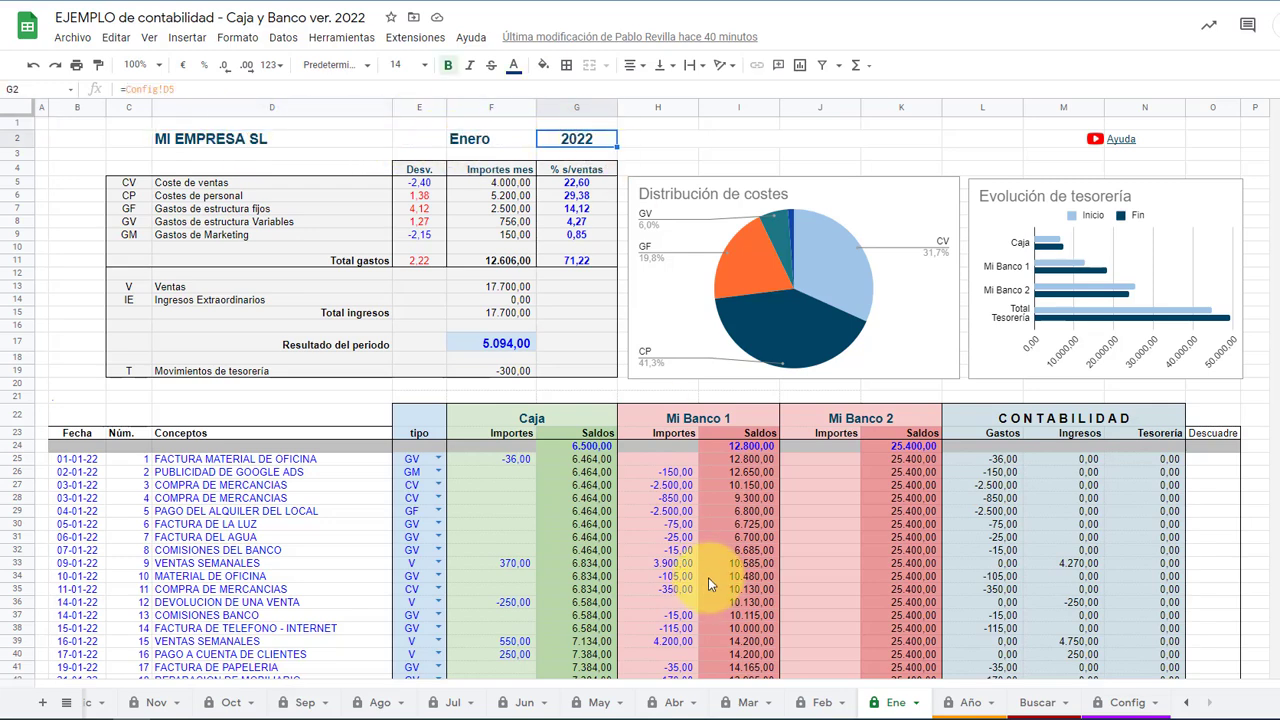
# Examine the date, number and concept cells of the first January entries, from FACTURA MATERIAL DE OFICINA to the second COMPRA DE MERCANCIAS
pyautogui.scroll(-2, 708, 575)
pyautogui.scroll(-3, 692, 567)
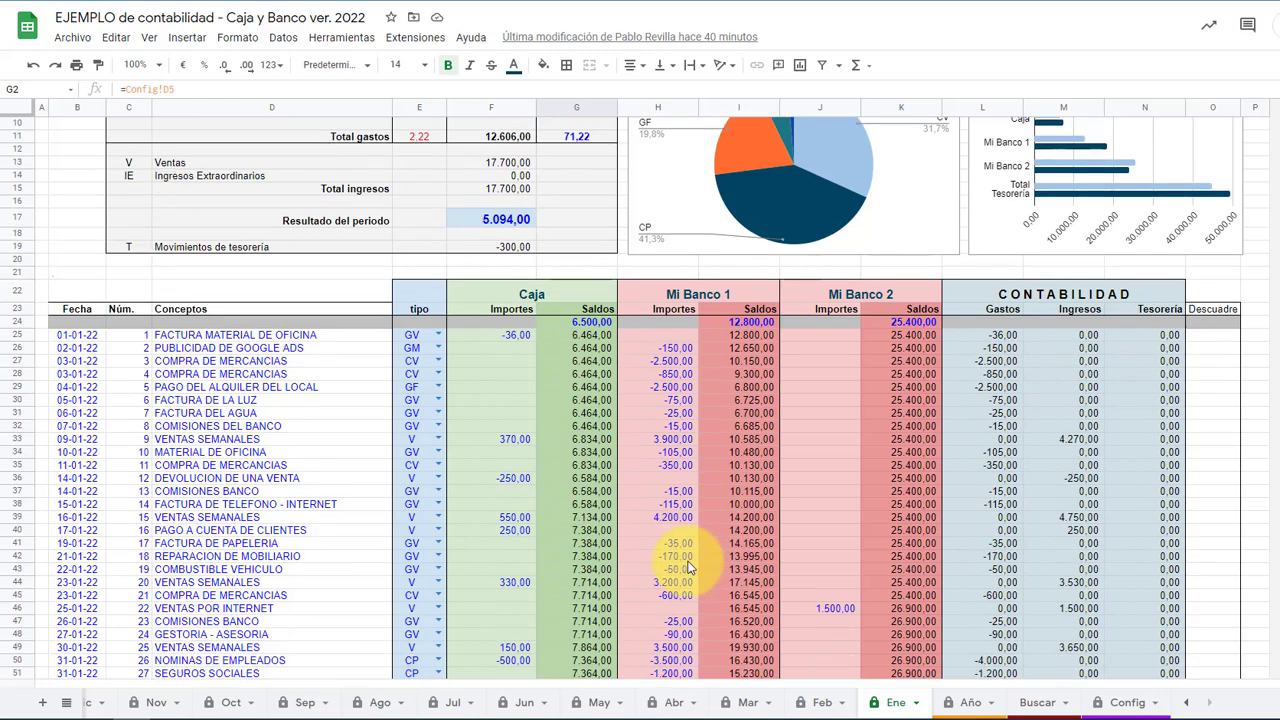
pyautogui.scroll(-2, 688, 567)
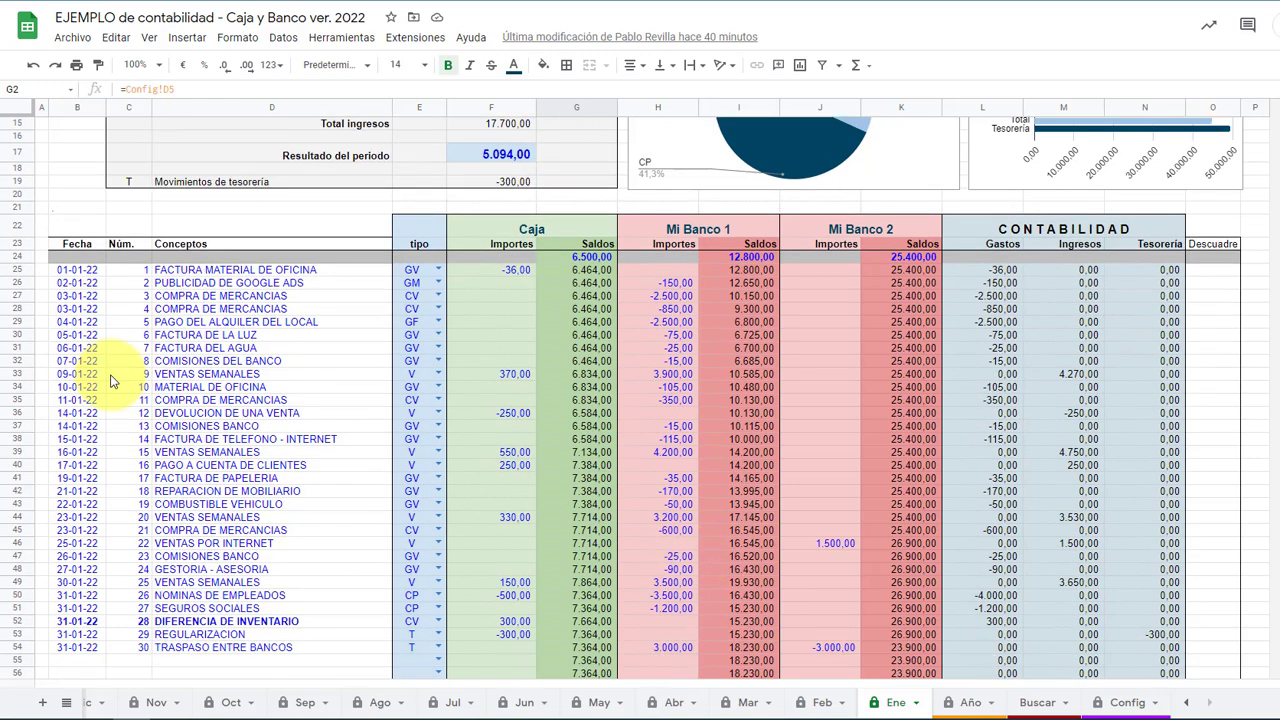
pyautogui.moveTo(87, 272); pyautogui.dragTo(285, 277)
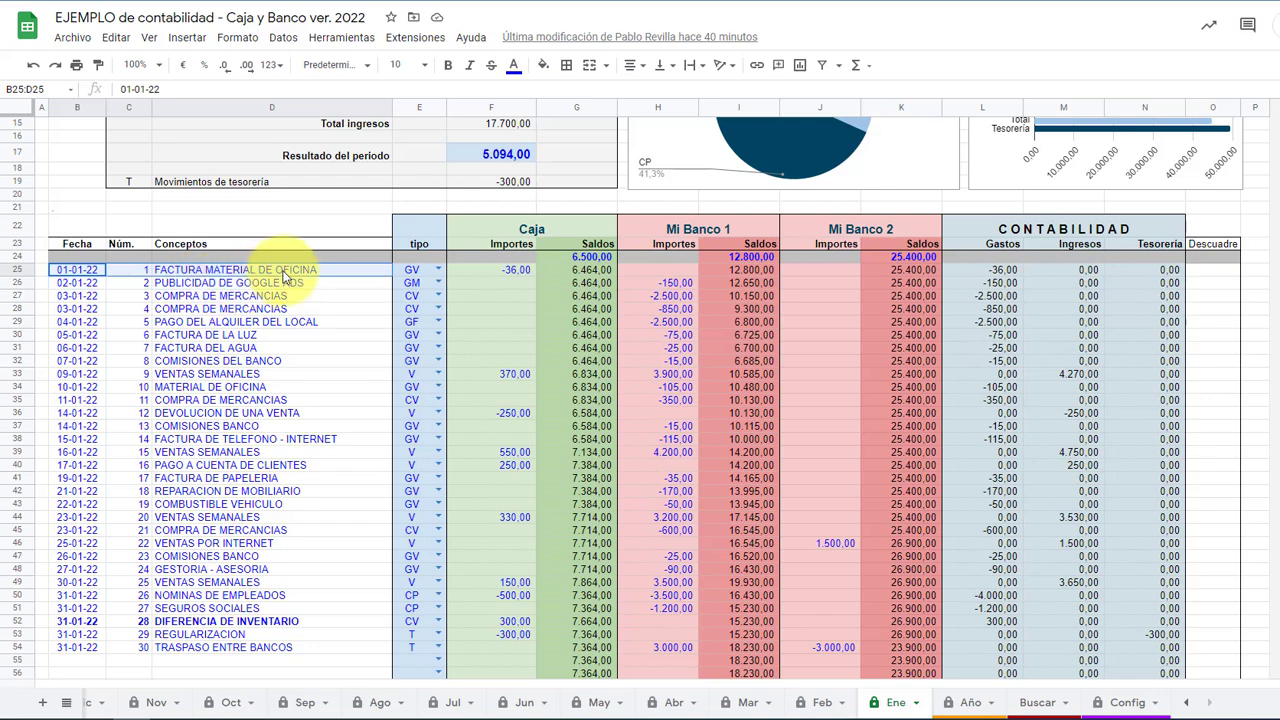
pyautogui.click(88, 273)
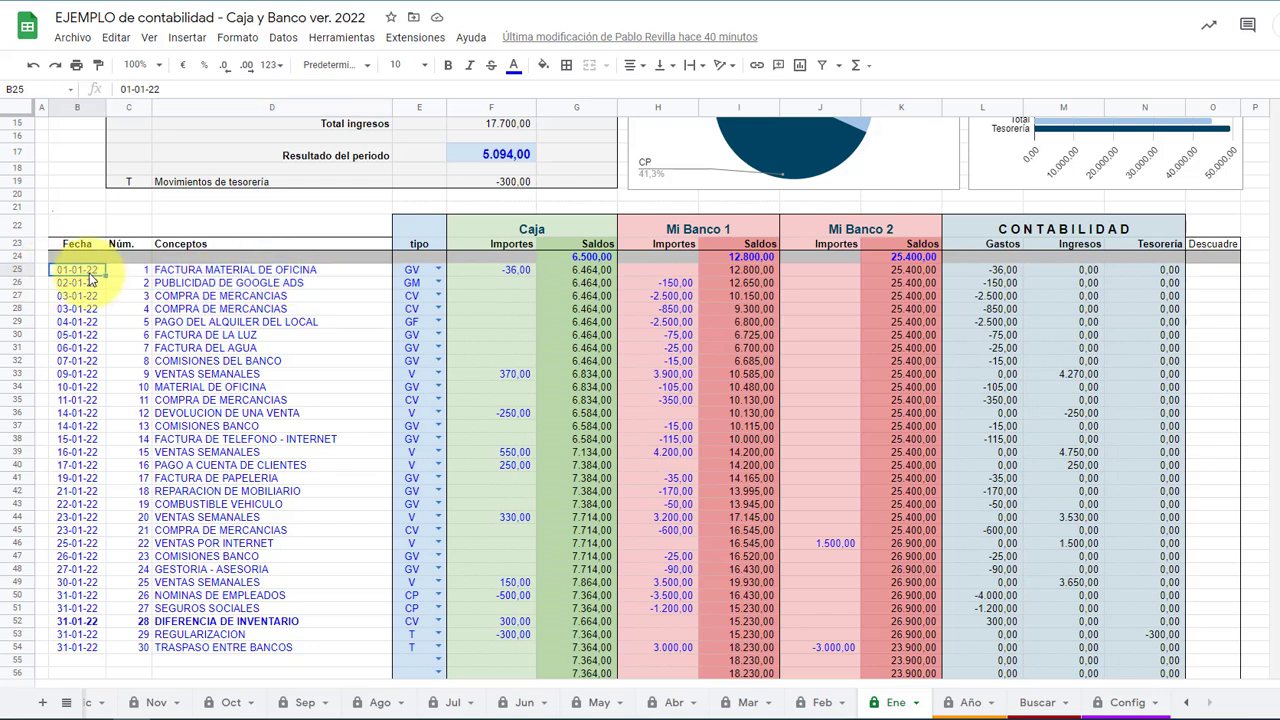
pyautogui.click(141, 273)
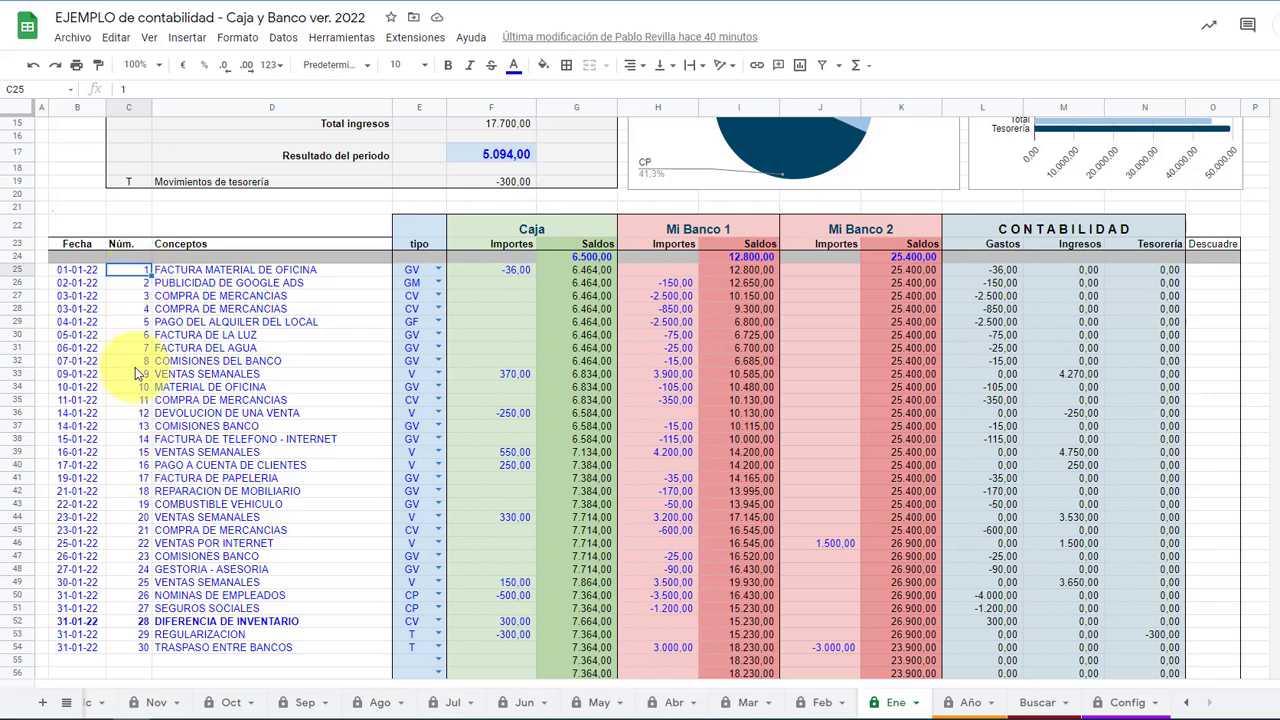
pyautogui.click(228, 270)
pyautogui.click(232, 283)
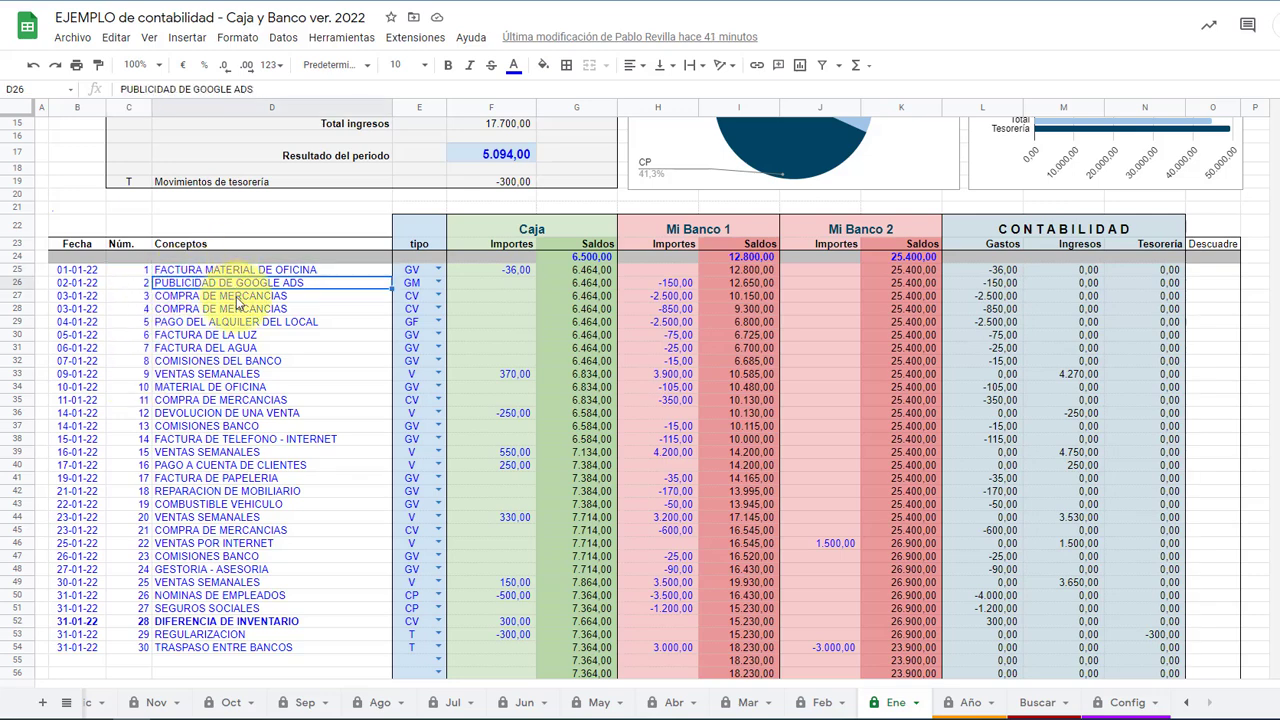
pyautogui.click(237, 296)
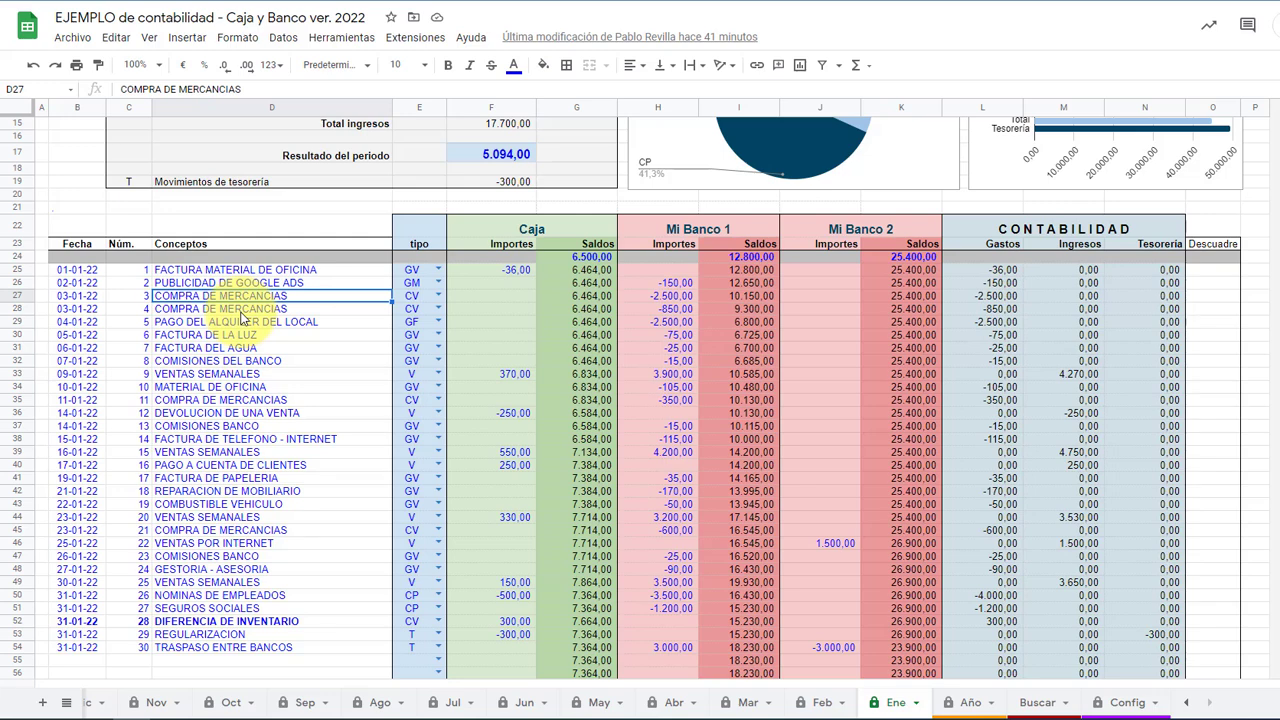
pyautogui.click(239, 311)
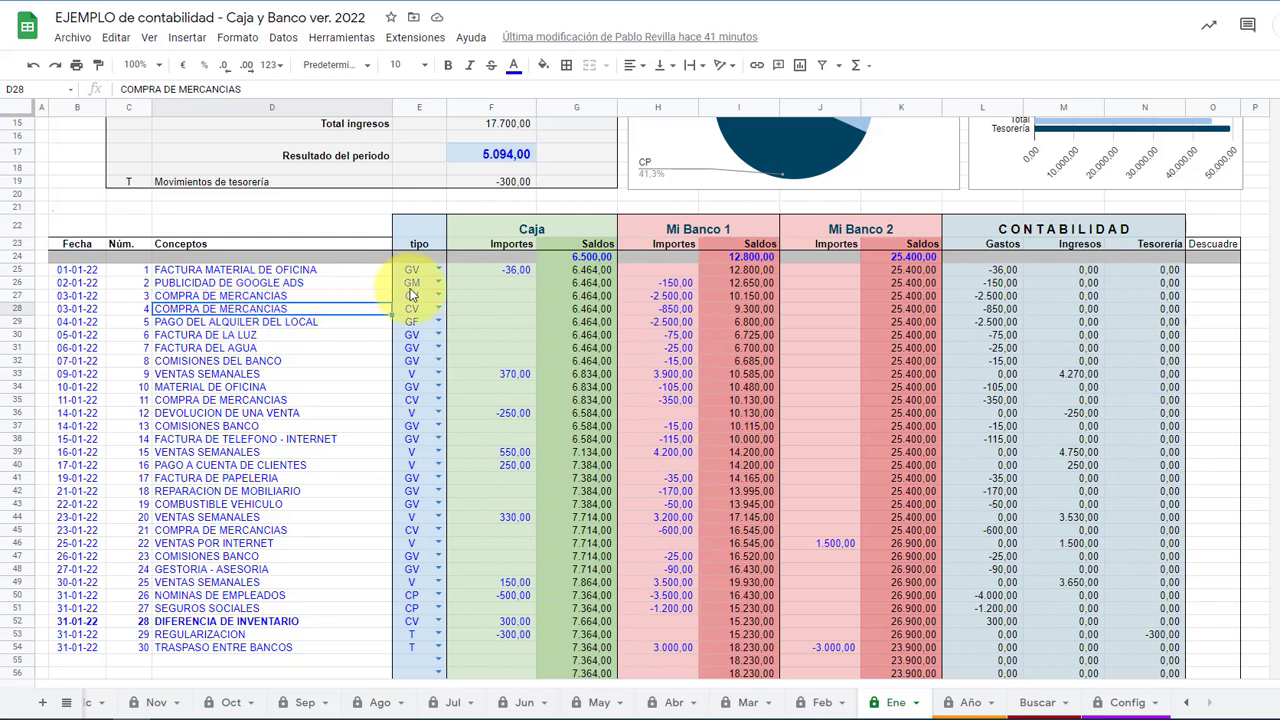
# Choose GV from the allowed type codes for the first entry, FACTURA MATERIAL DE OFICINA
pyautogui.click(317, 271)
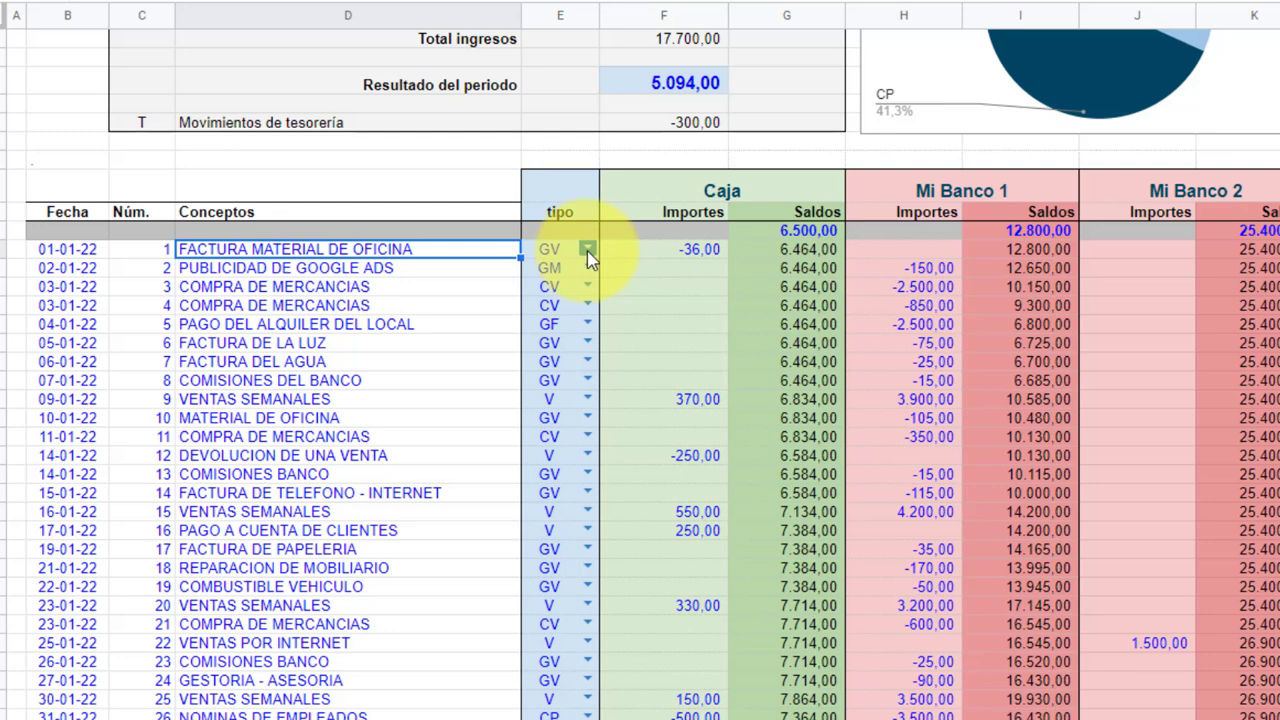
pyautogui.click(588, 250)
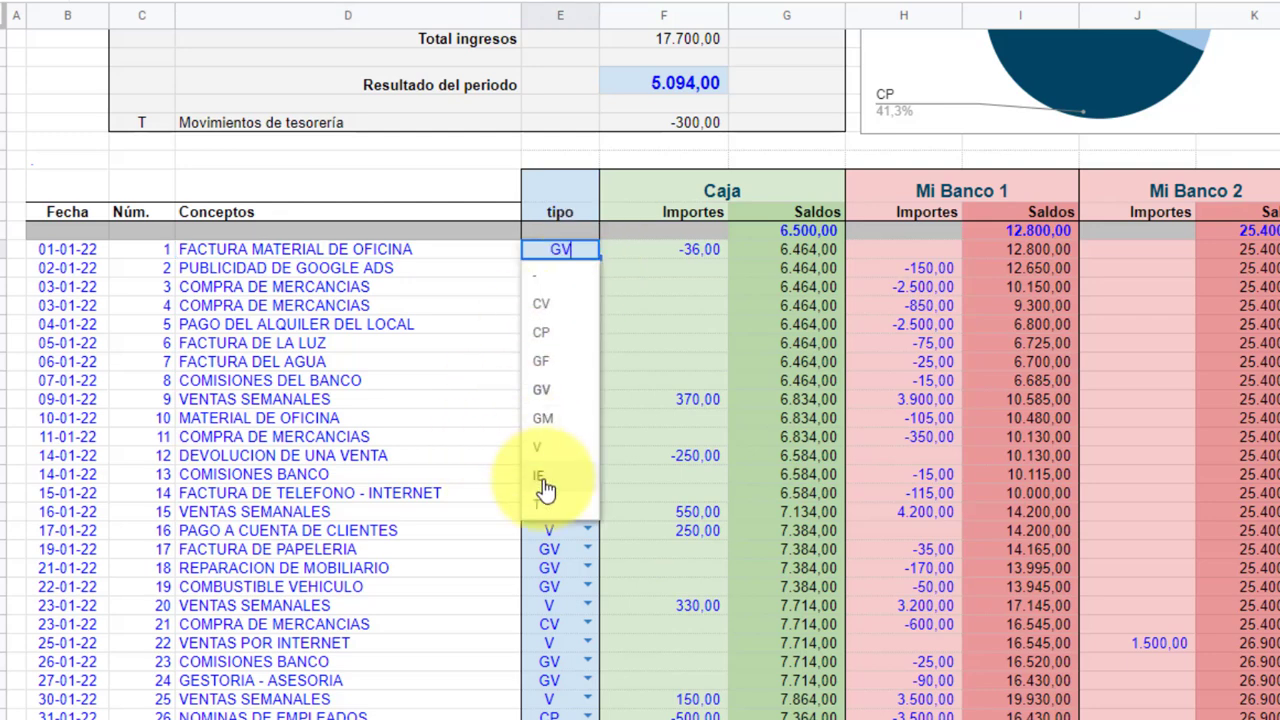
pyautogui.click(545, 392)
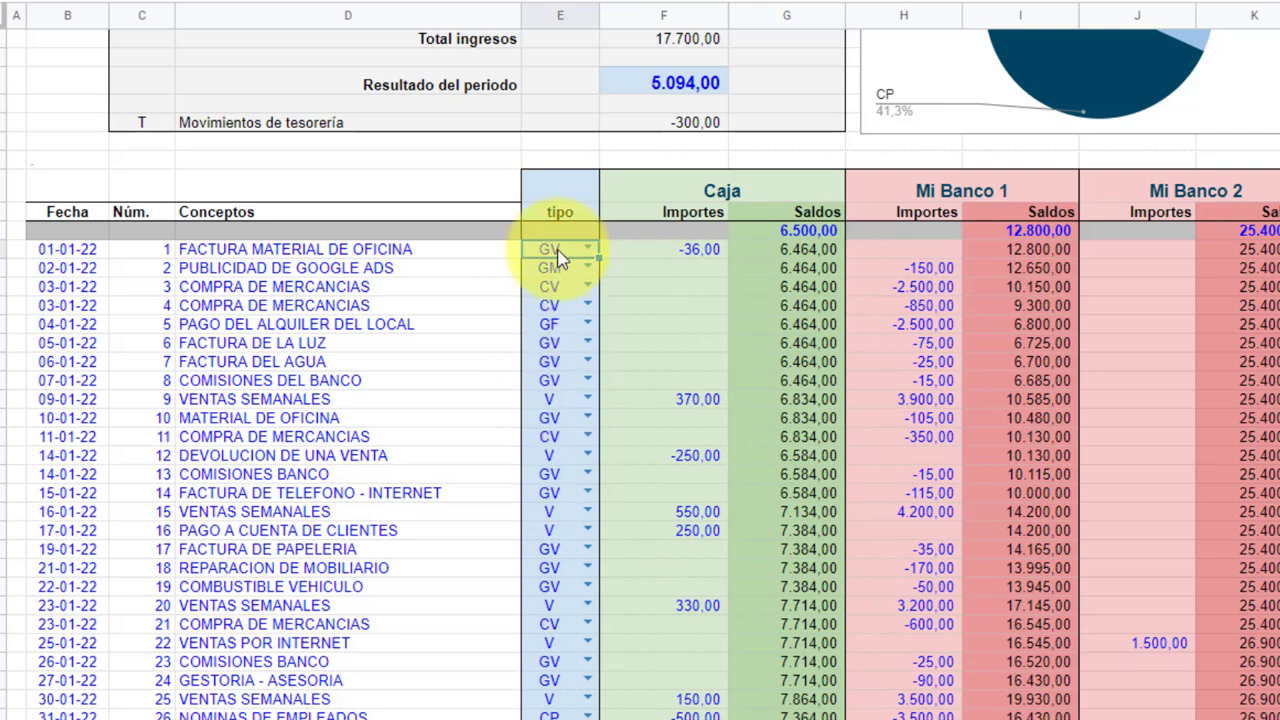
# Clear the type of the FACTURA MATERIAL DE OFICINA entry and enter gv by hand instead
pyautogui.press('Delete')
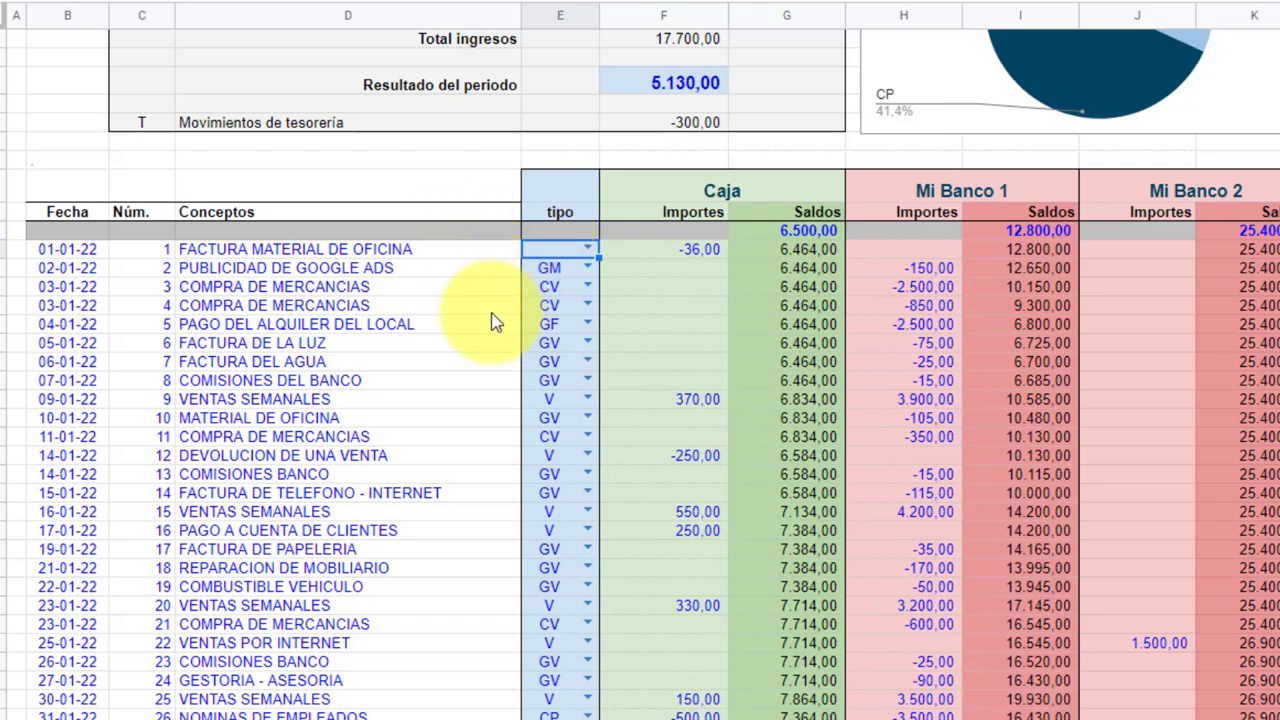
pyautogui.write('gv')
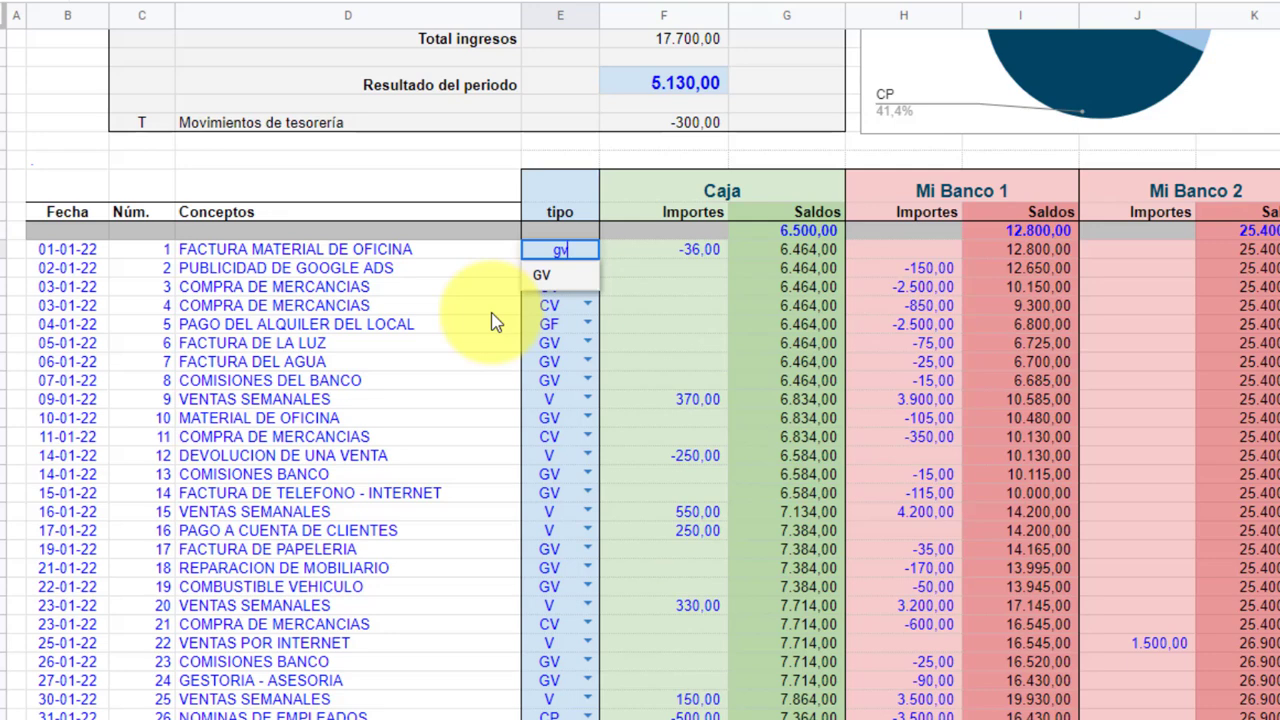
pyautogui.press('Return')
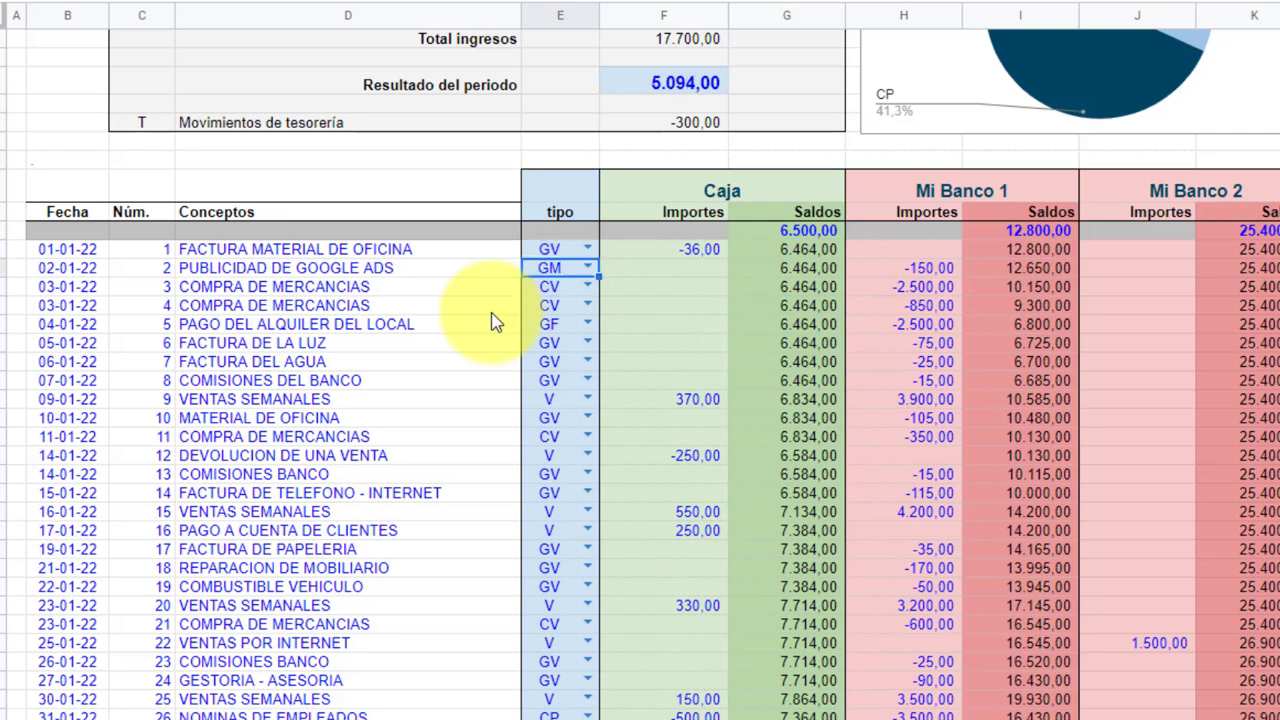
# Try to enter R as the type code of the FACTURA MATERIAL DE OFICINA entry
pyautogui.press('Up')
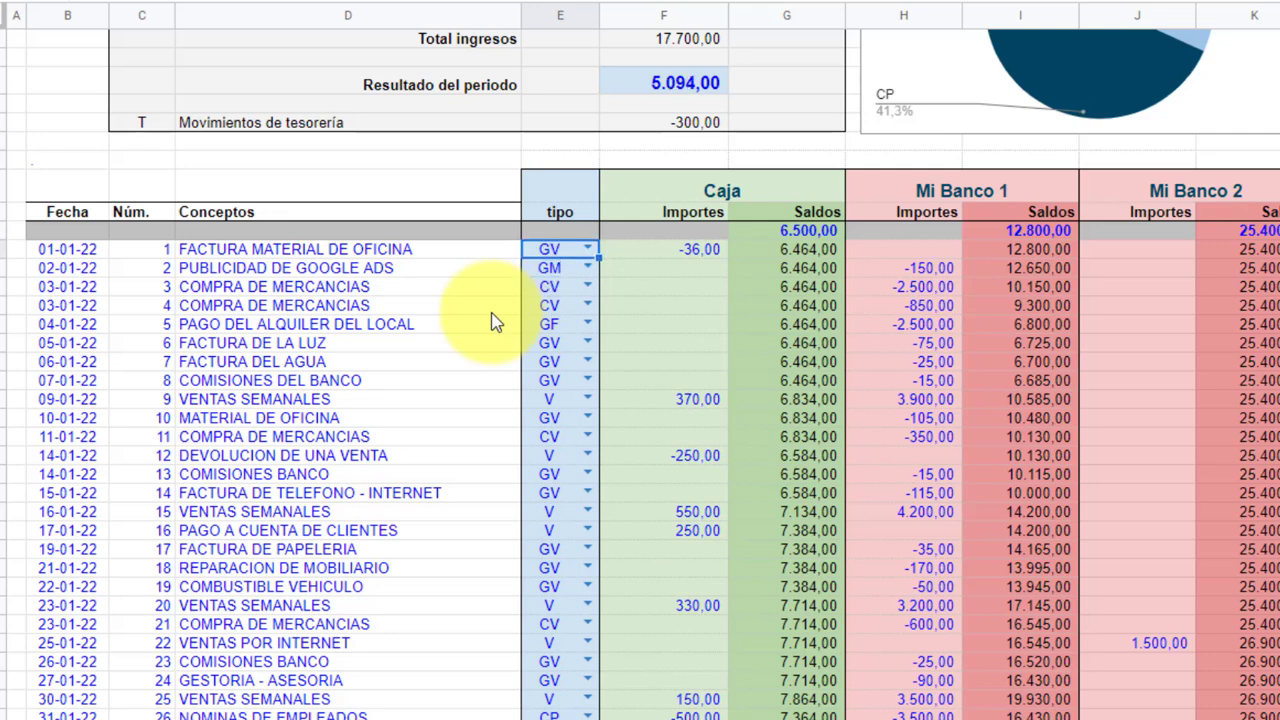
pyautogui.write('R')
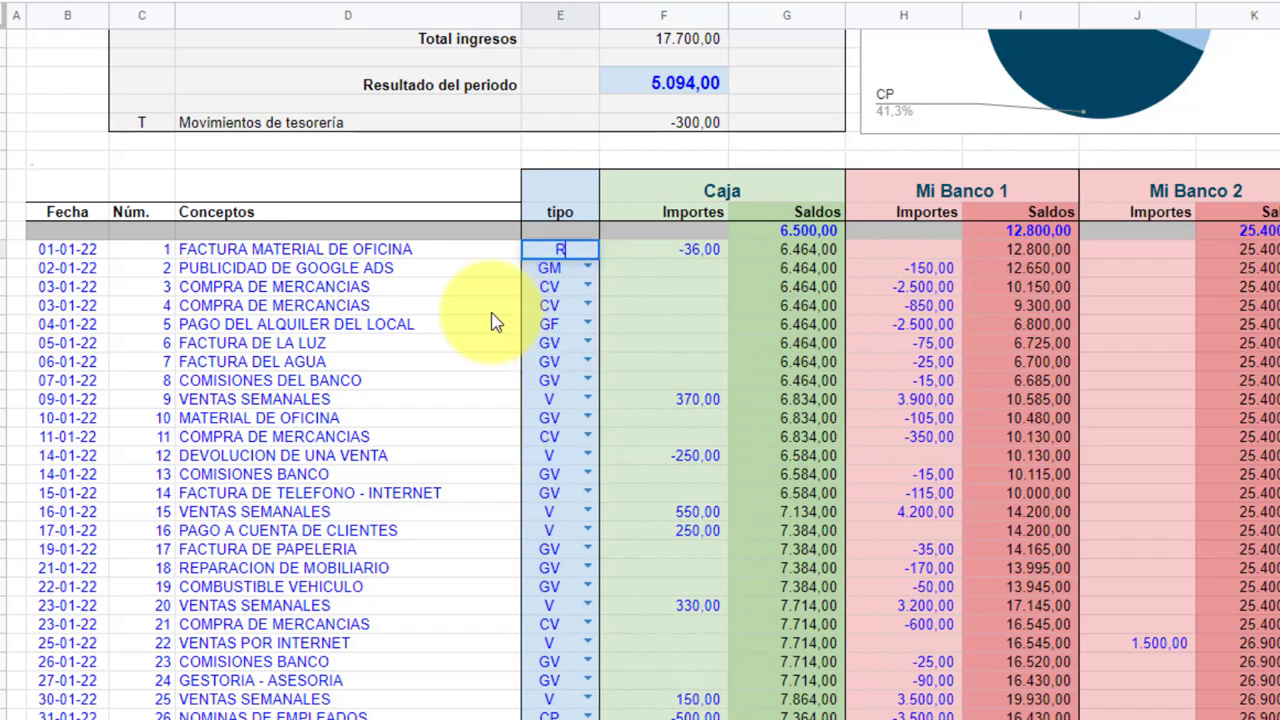
pyautogui.press('Return')
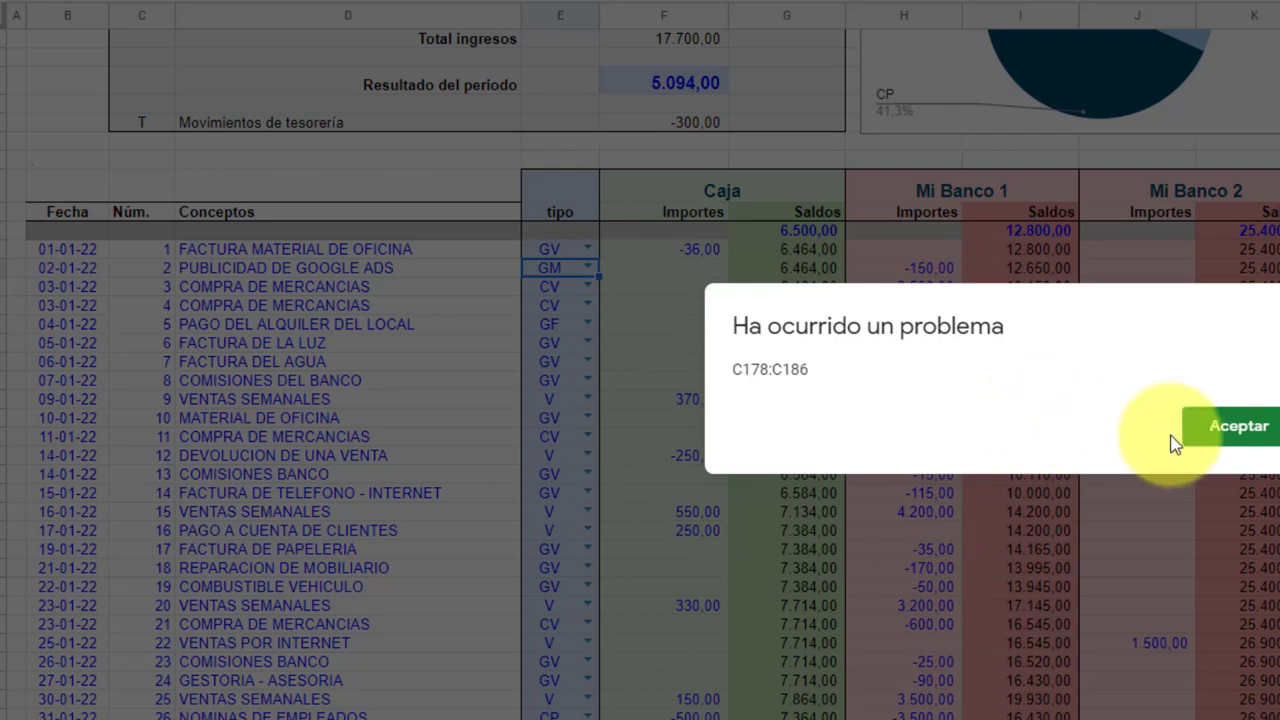
pyautogui.click(1240, 430)
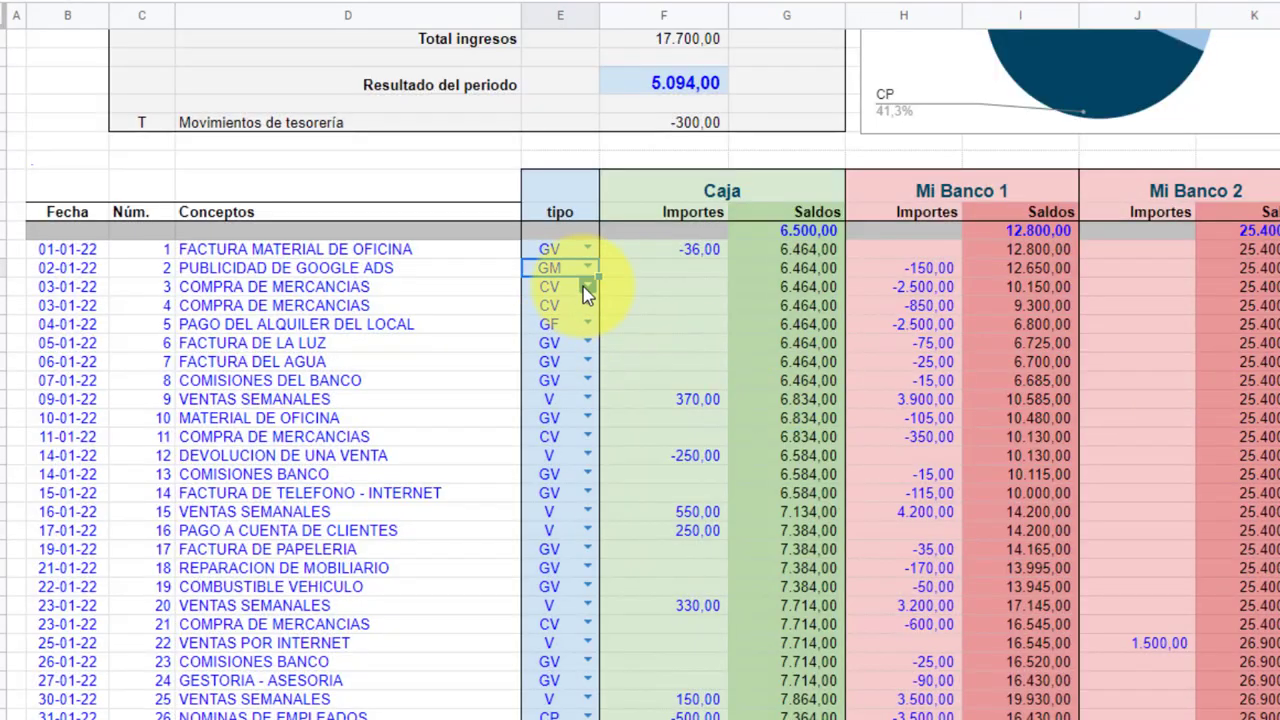
# Review the first entry's date, number, concept, type options and its amount cells for Caja, Mi Banco 1 and Mi Banco 2
pyautogui.click(565, 250)
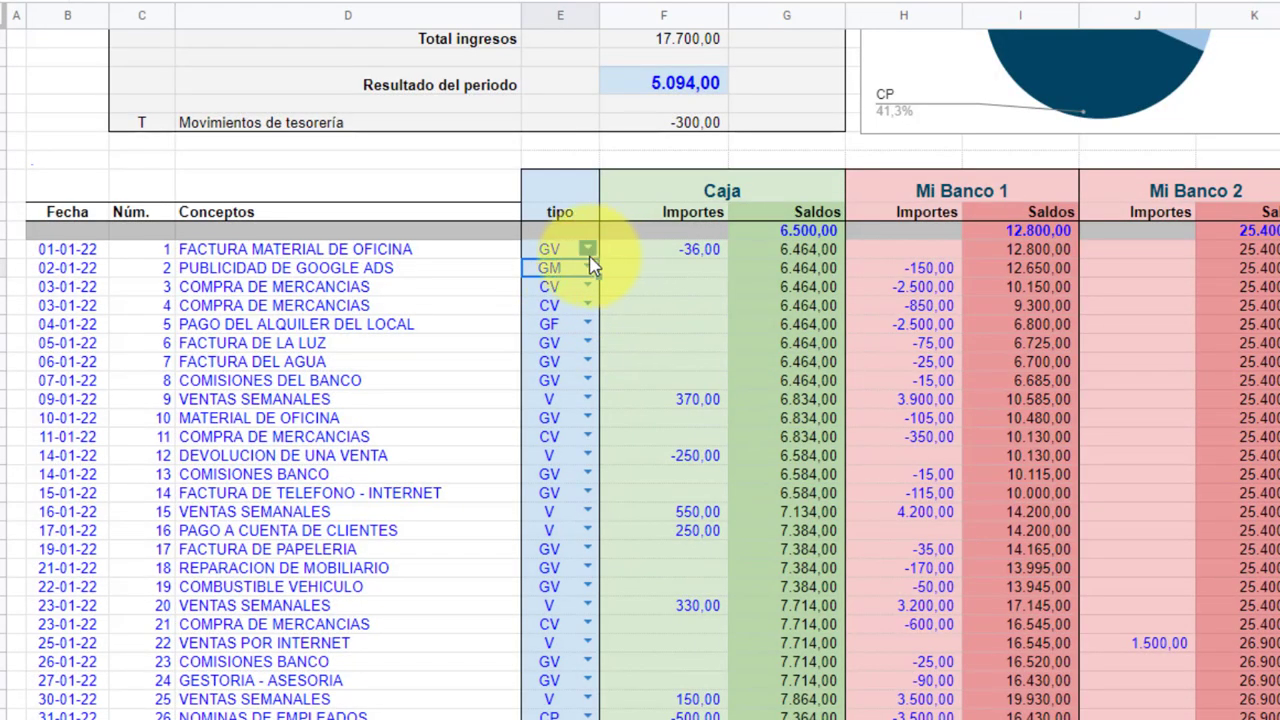
pyautogui.click(409, 256)
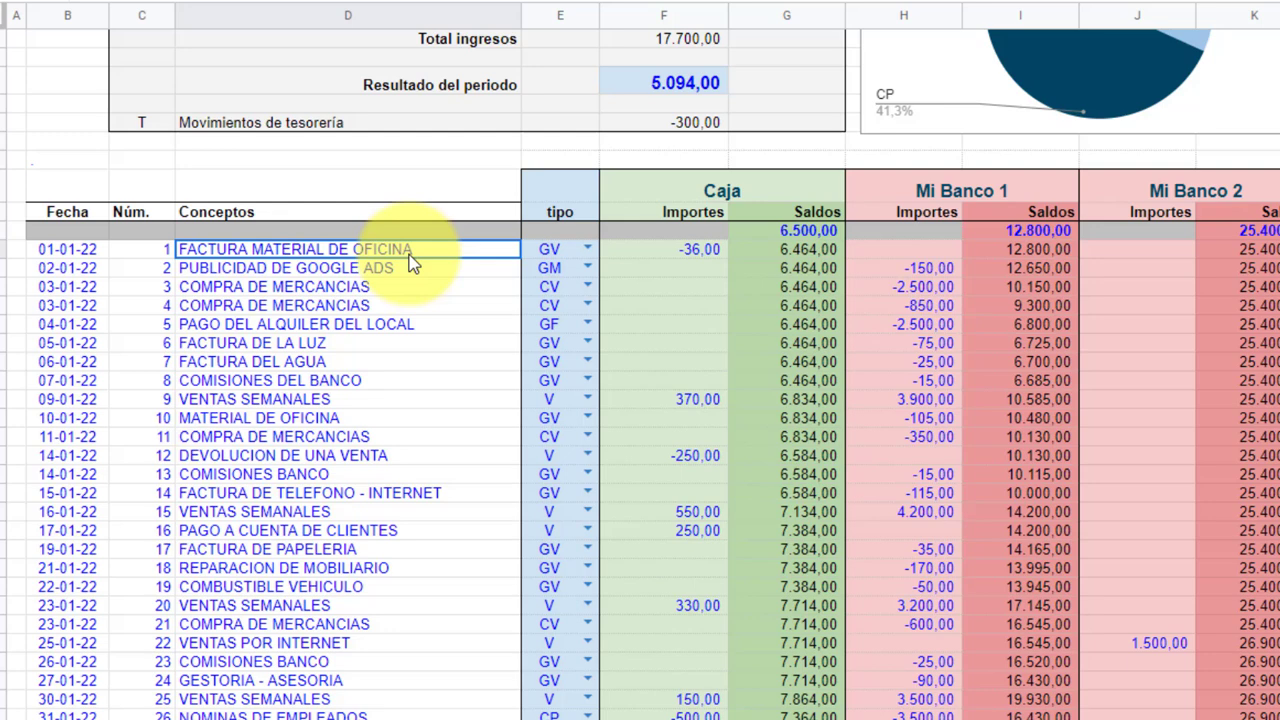
pyautogui.click(705, 257)
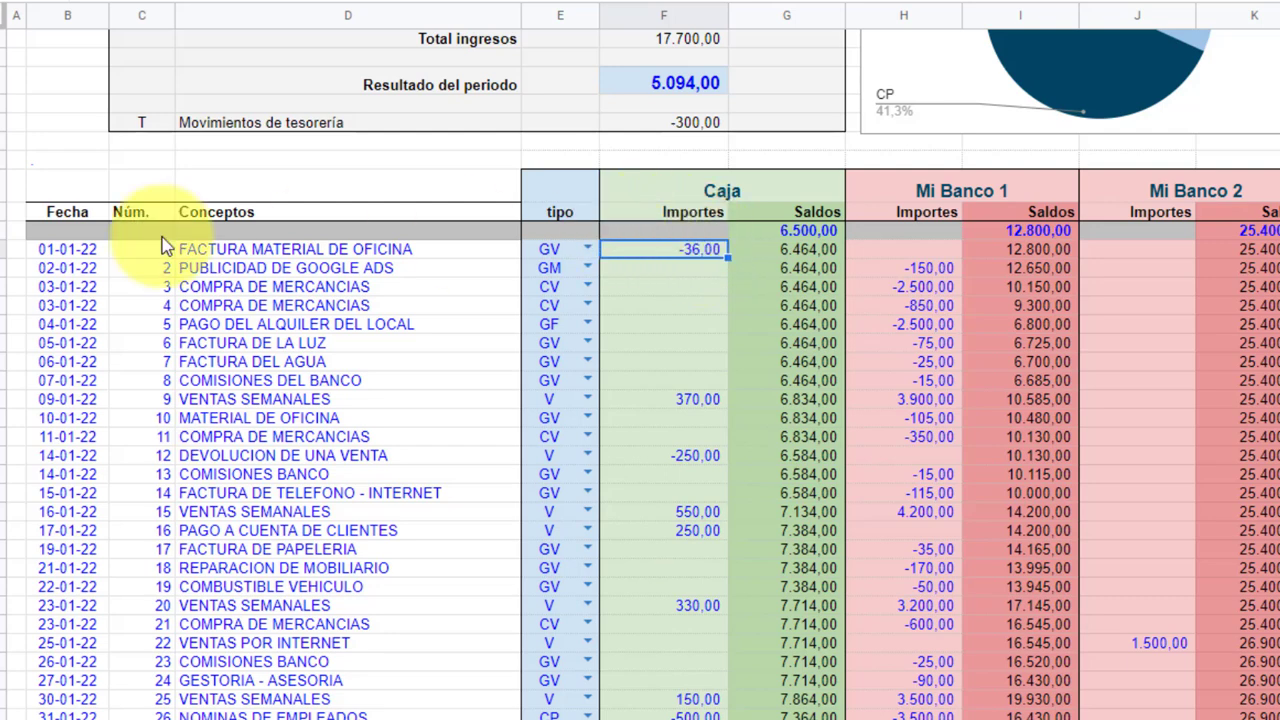
pyautogui.click(74, 252)
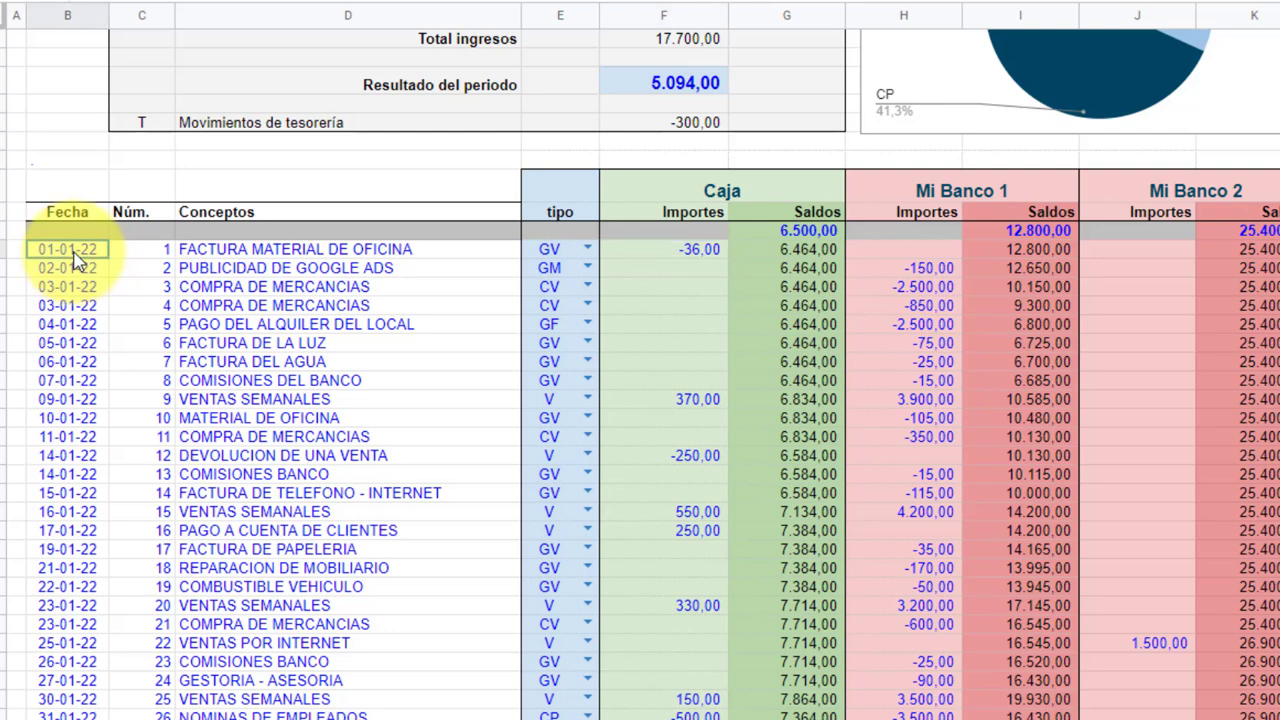
pyautogui.click(143, 249)
pyautogui.click(320, 252)
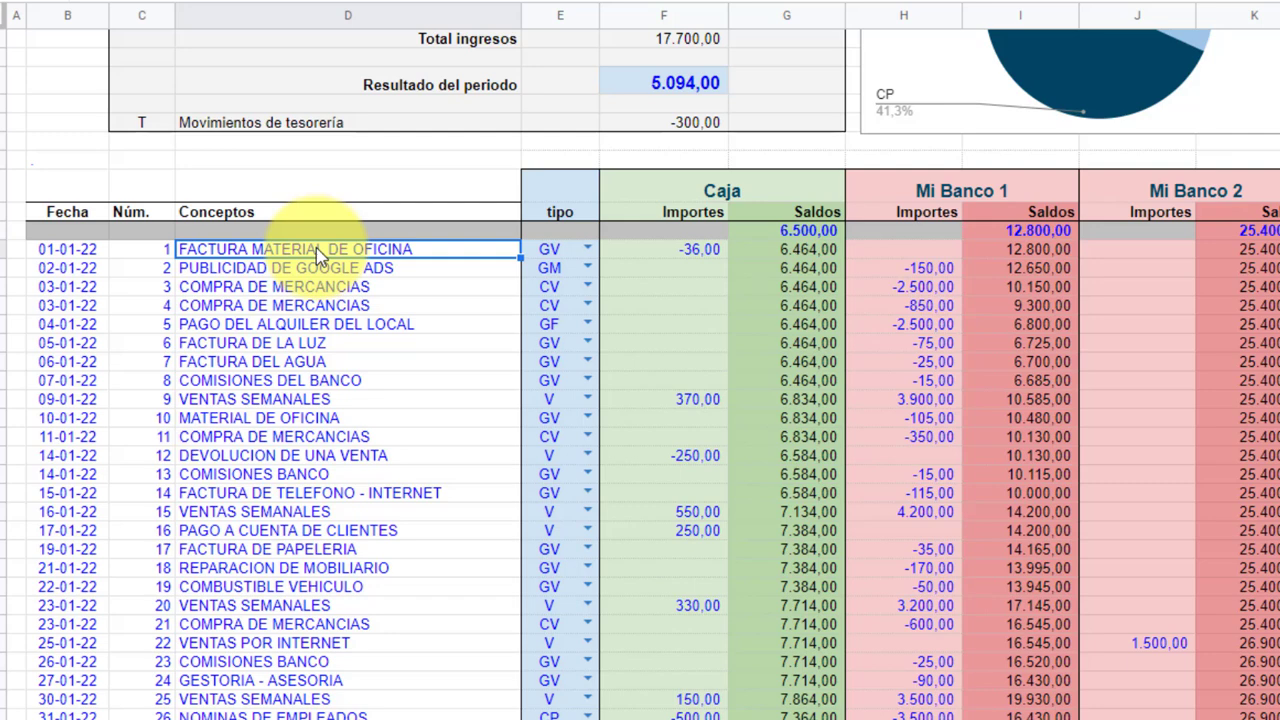
pyautogui.click(586, 250)
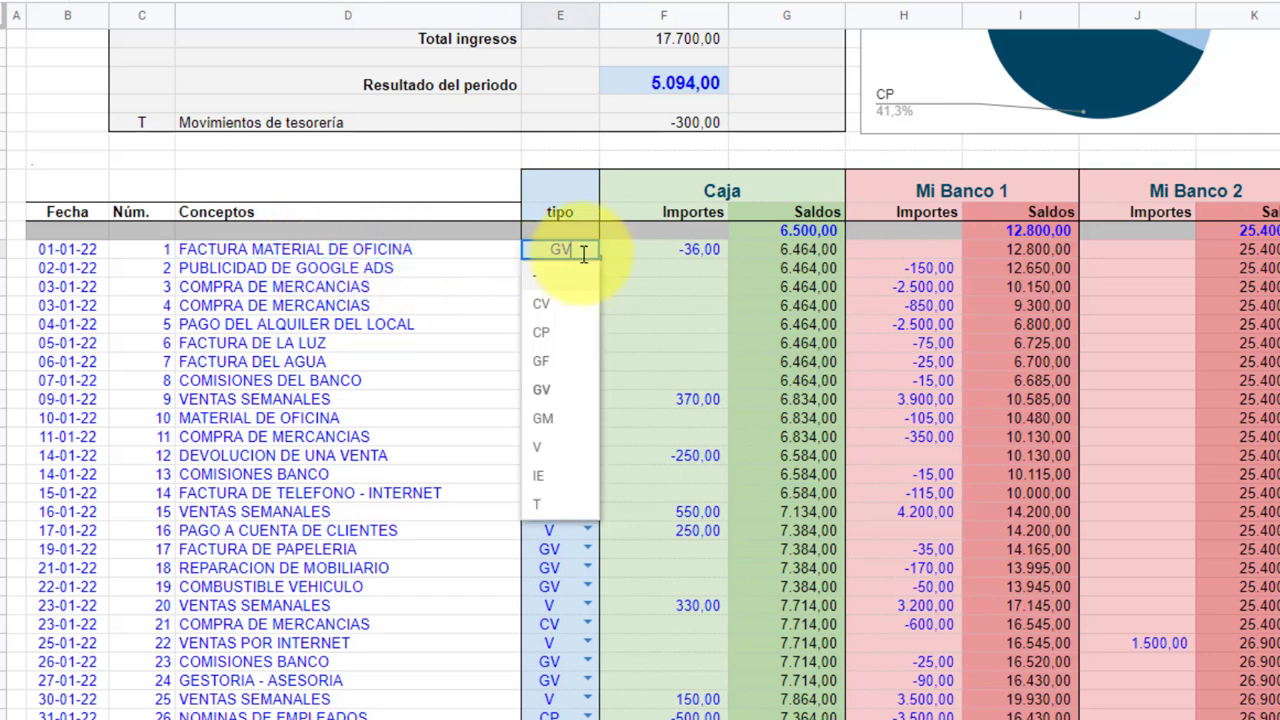
pyautogui.click(670, 251)
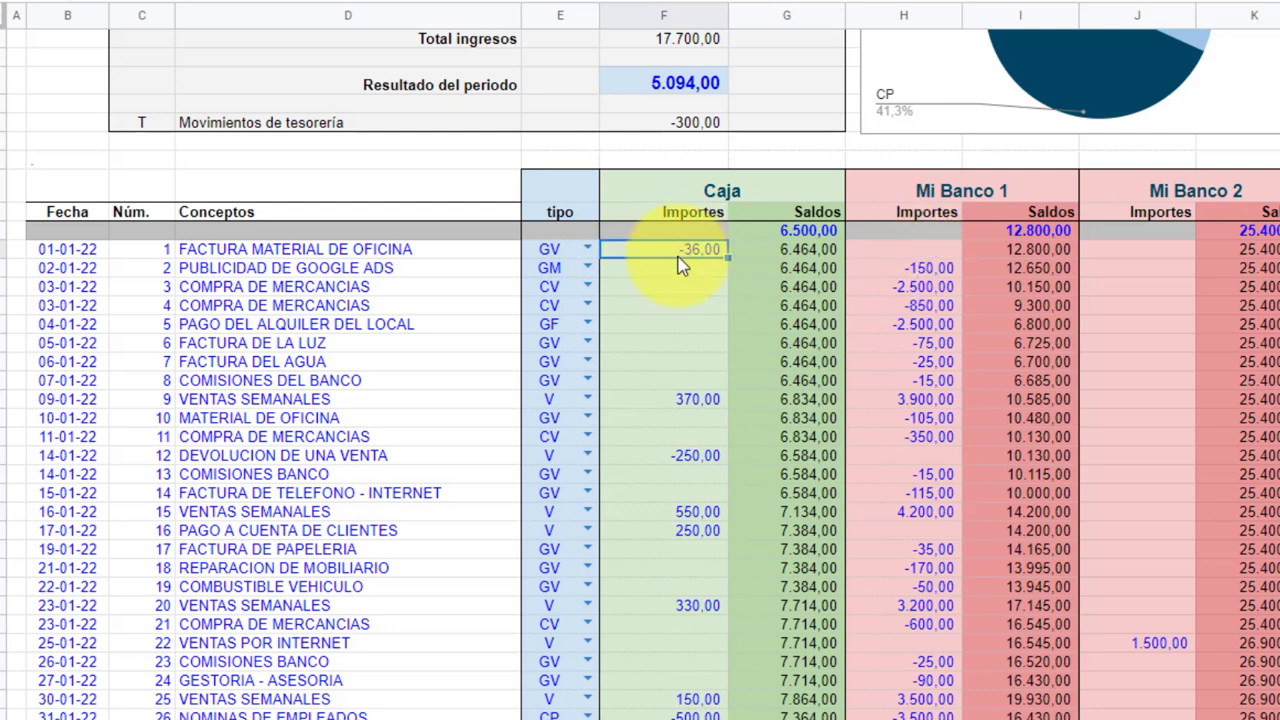
pyautogui.click(925, 258)
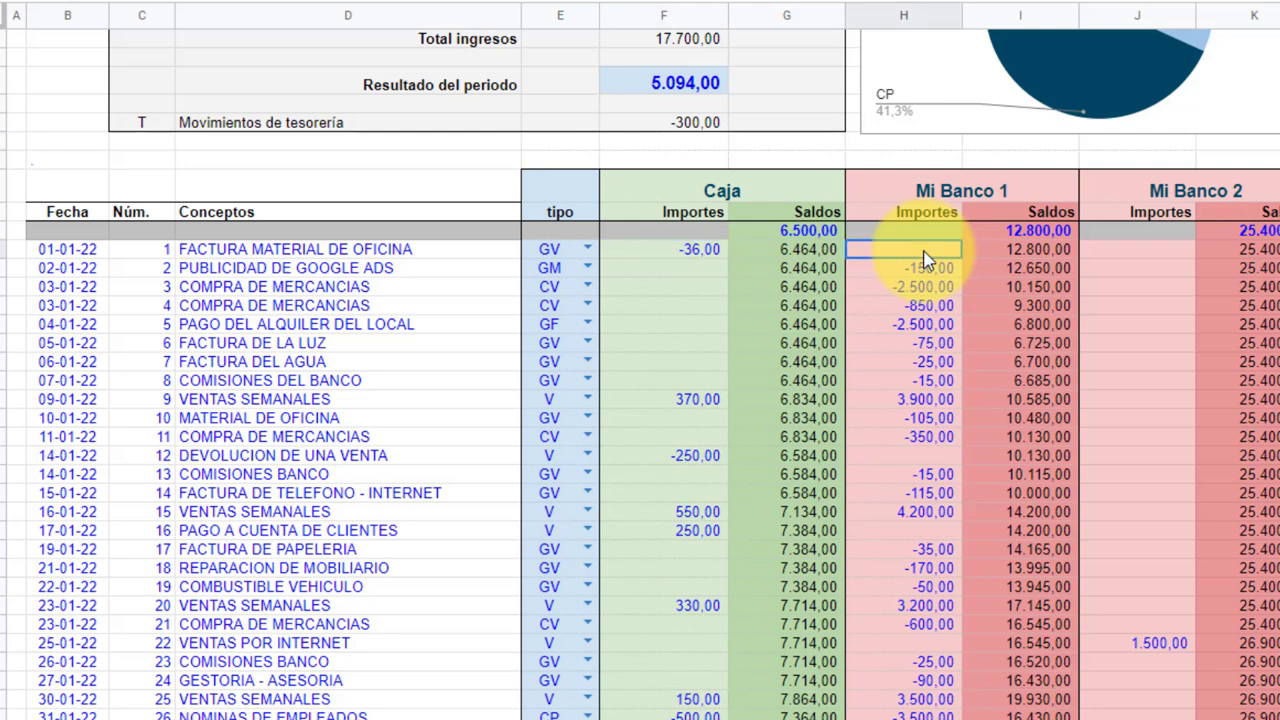
pyautogui.click(1150, 258)
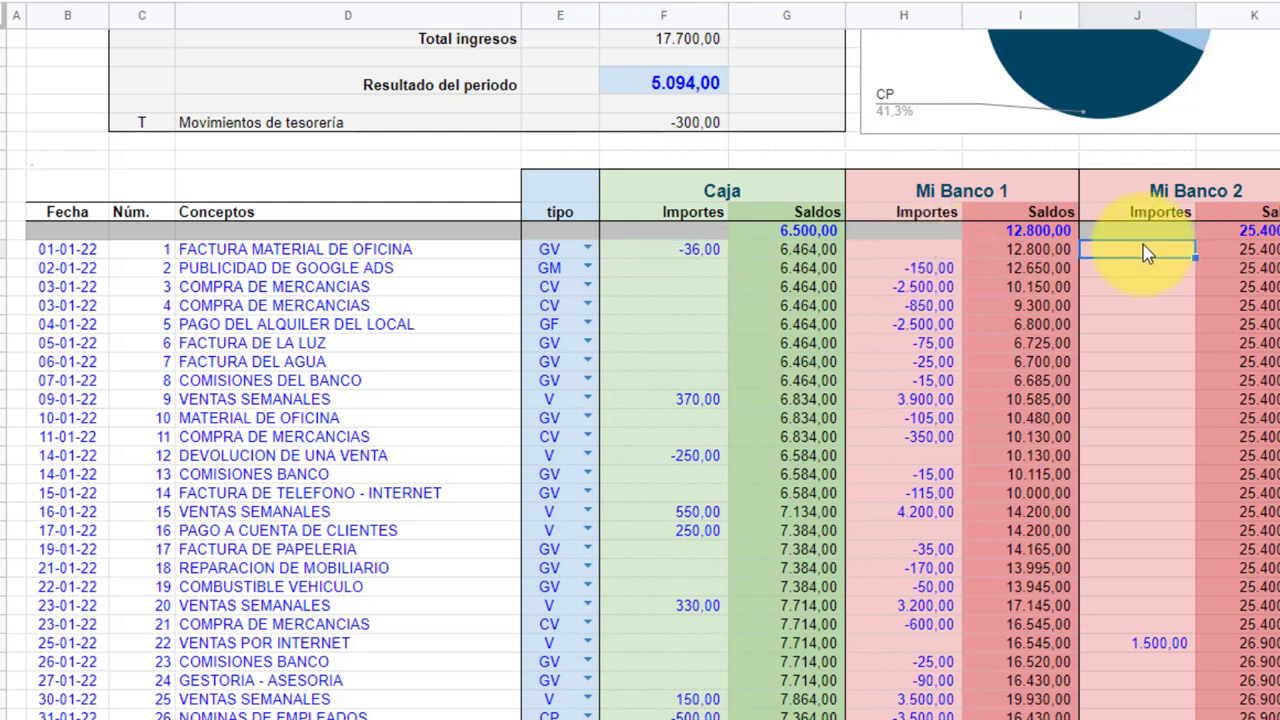
# Review the dates, concepts and Caja and Mi Banco 1 amounts of the entries from PUBLICIDAD DE GOOGLE ADS to PAGO DEL ALQUILER DEL LOCAL
pyautogui.click(87, 272)
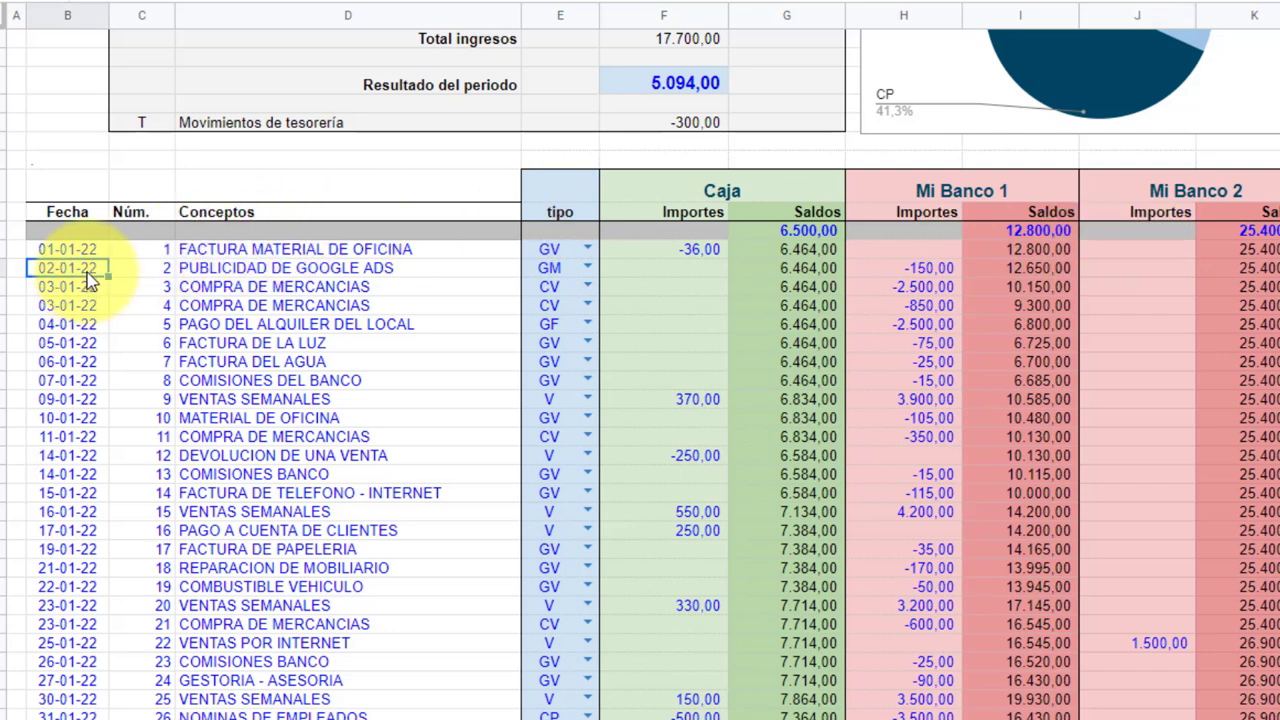
pyautogui.click(152, 275)
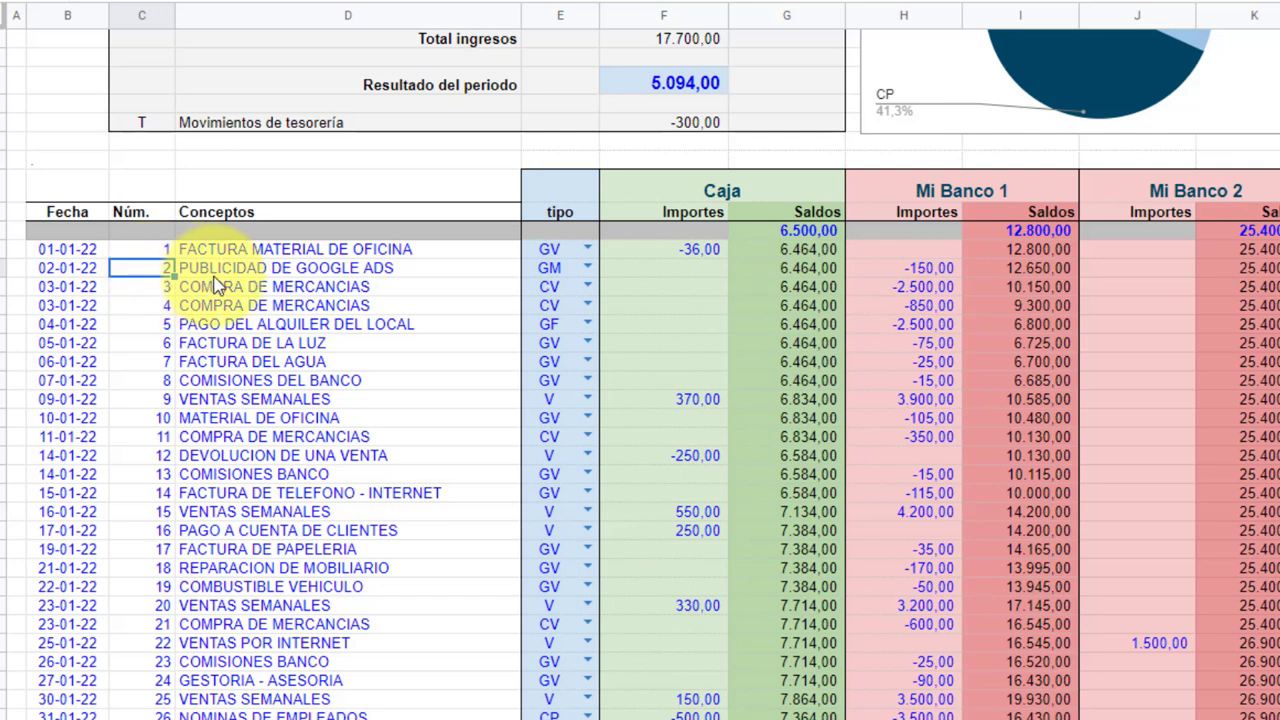
pyautogui.click(266, 278)
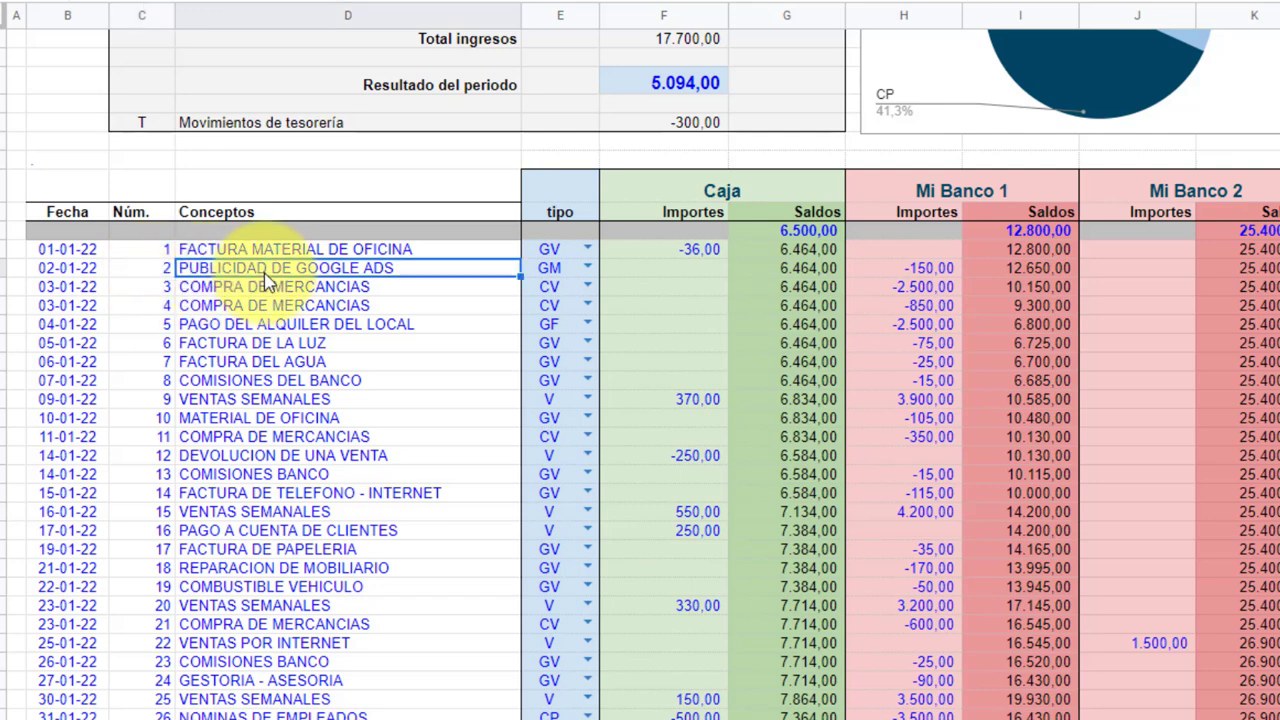
pyautogui.click(628, 277)
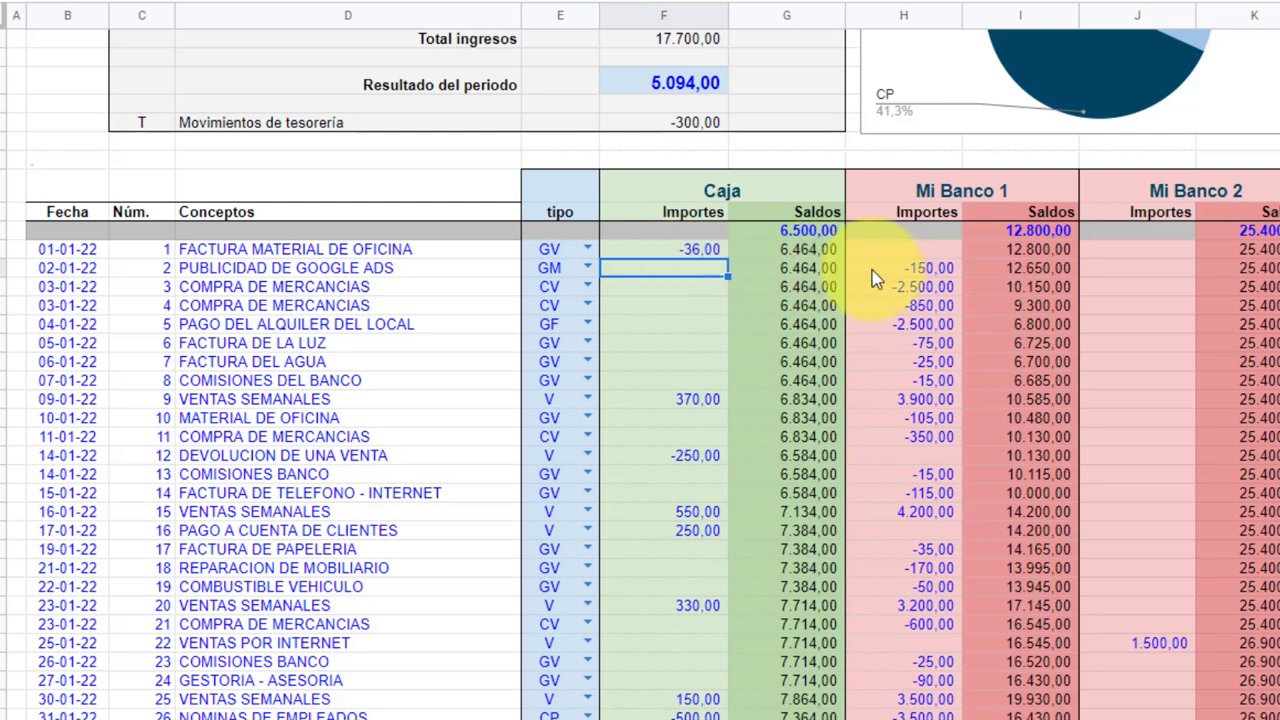
pyautogui.click(916, 270)
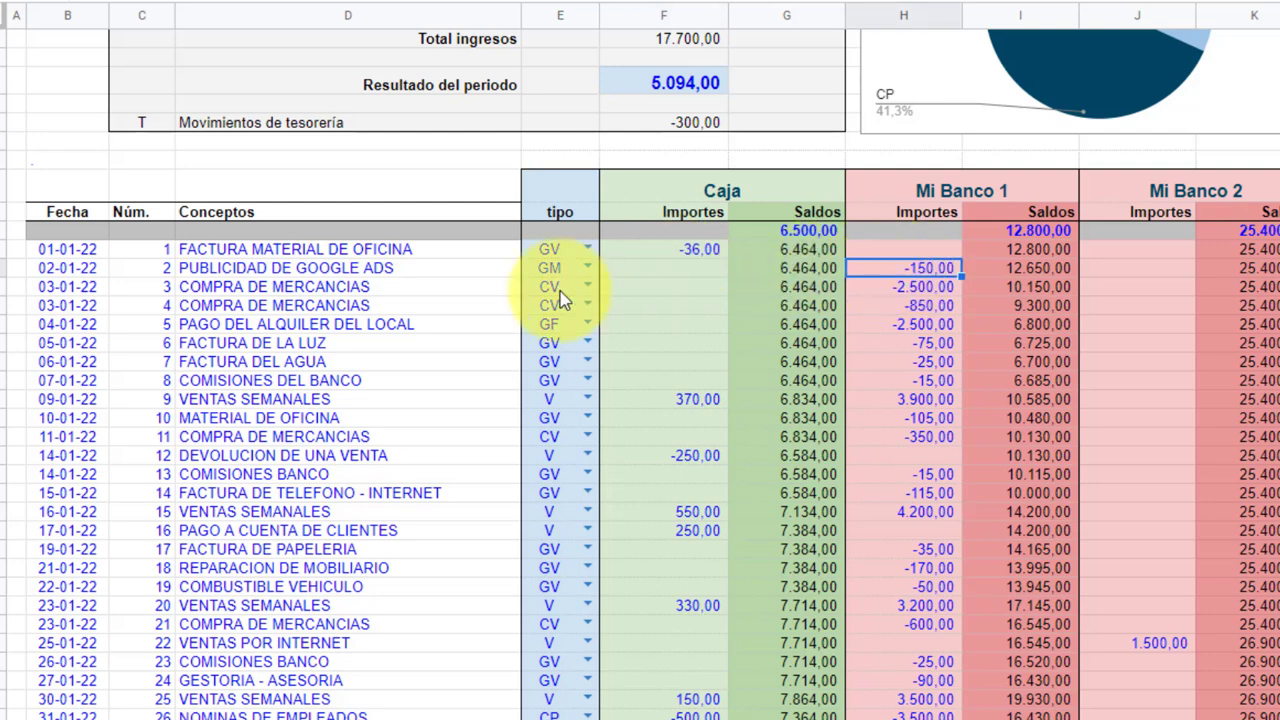
pyautogui.click(85, 288)
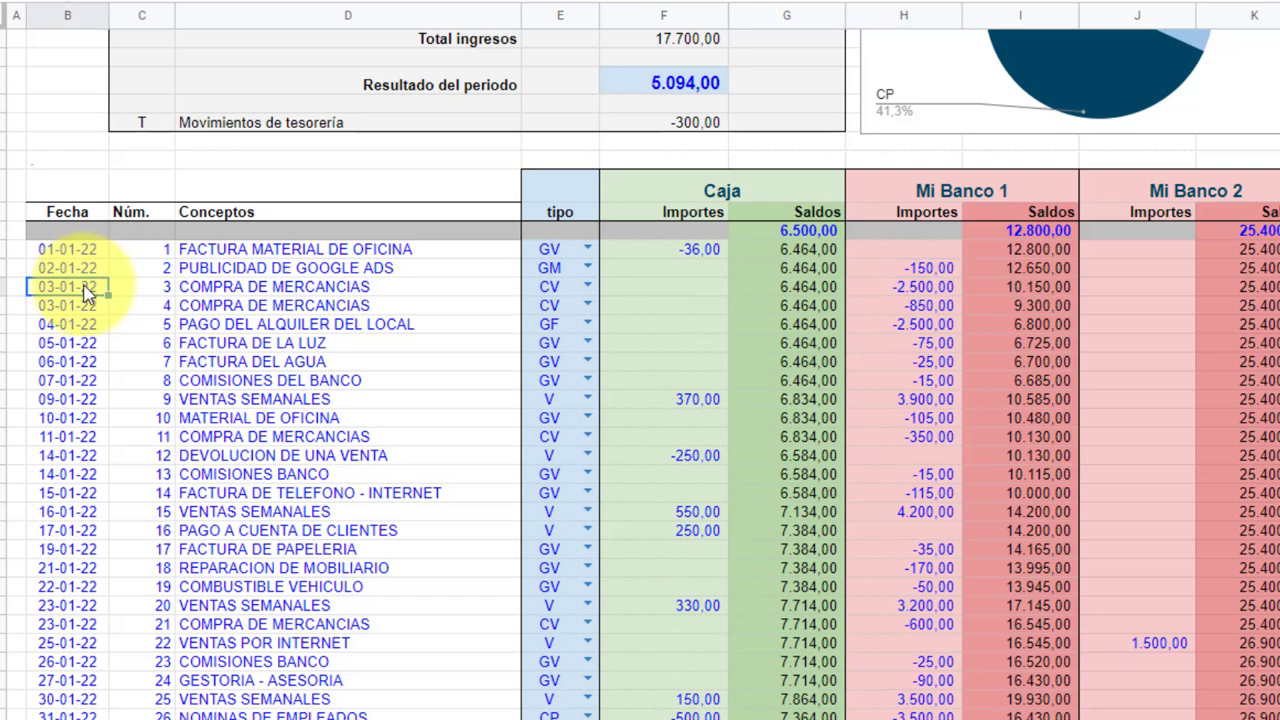
pyautogui.click(273, 289)
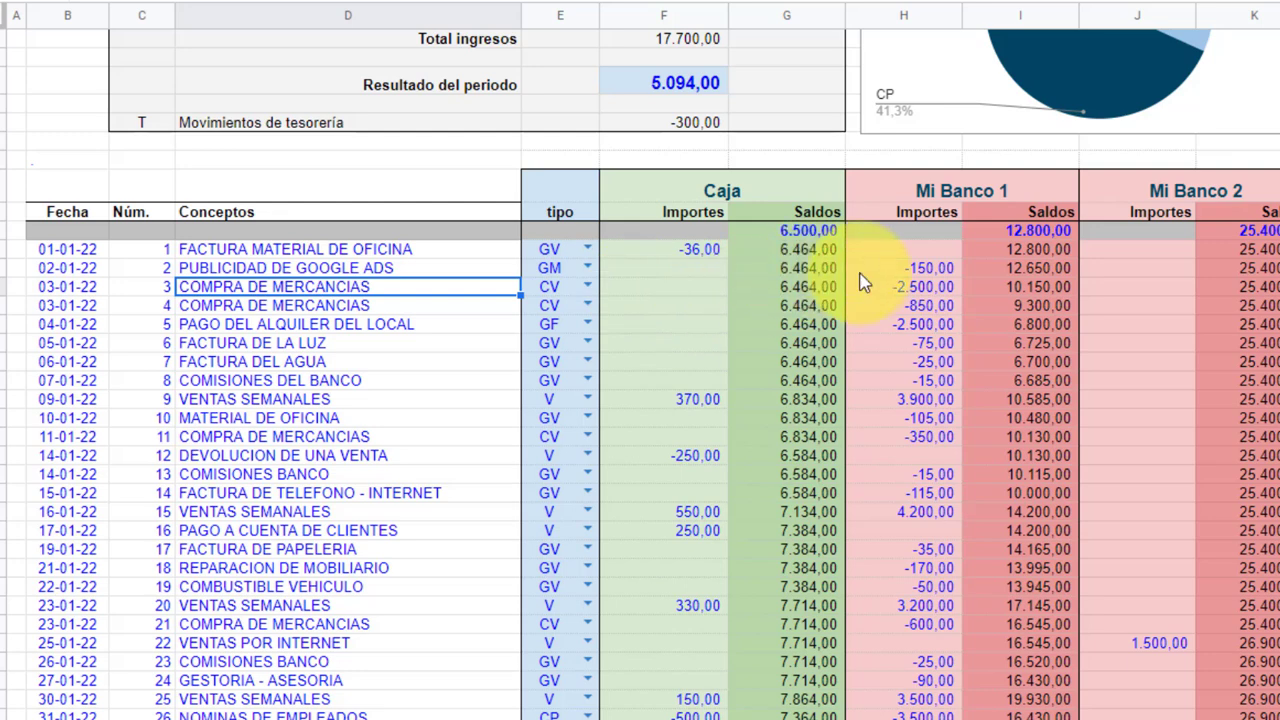
pyautogui.click(925, 290)
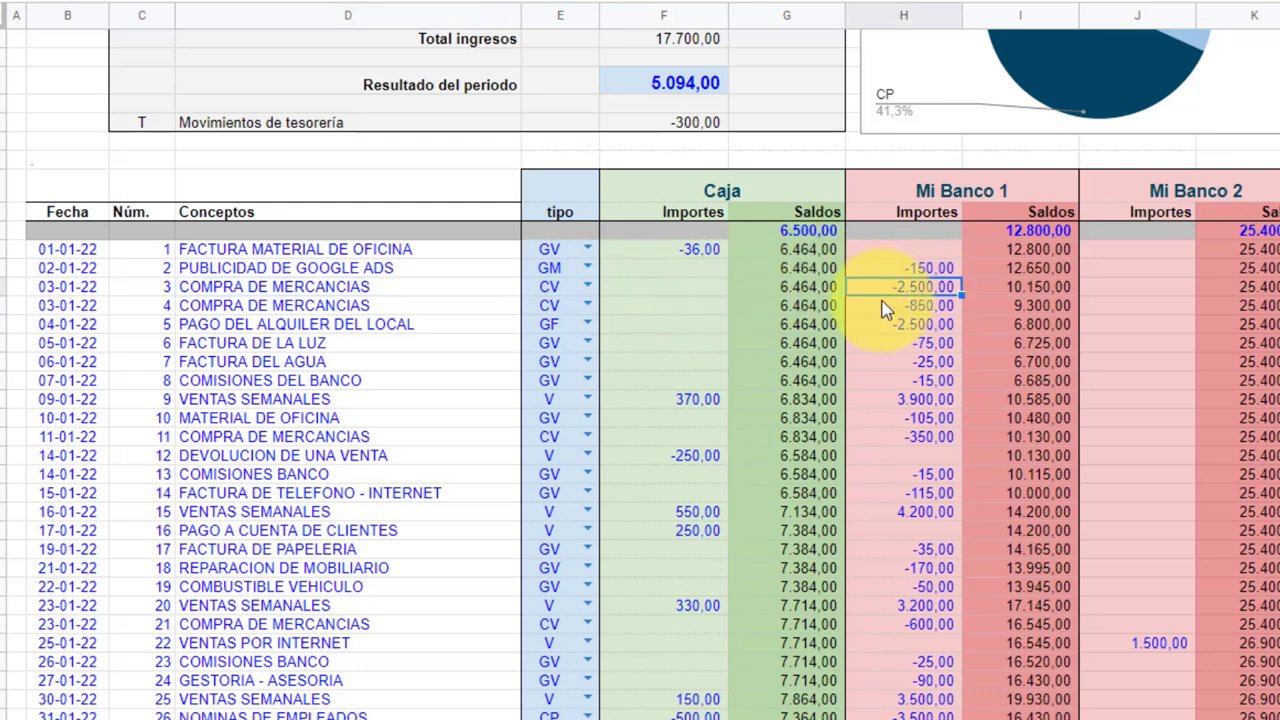
pyautogui.click(78, 328)
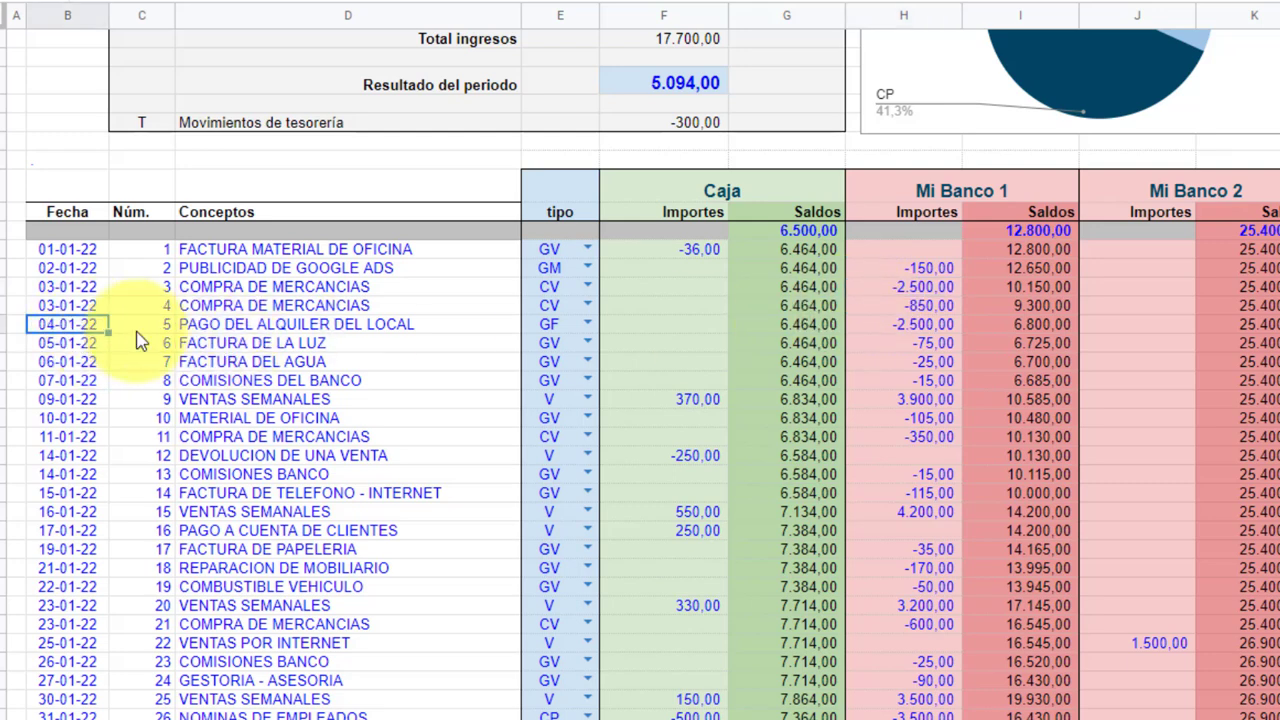
pyautogui.click(280, 330)
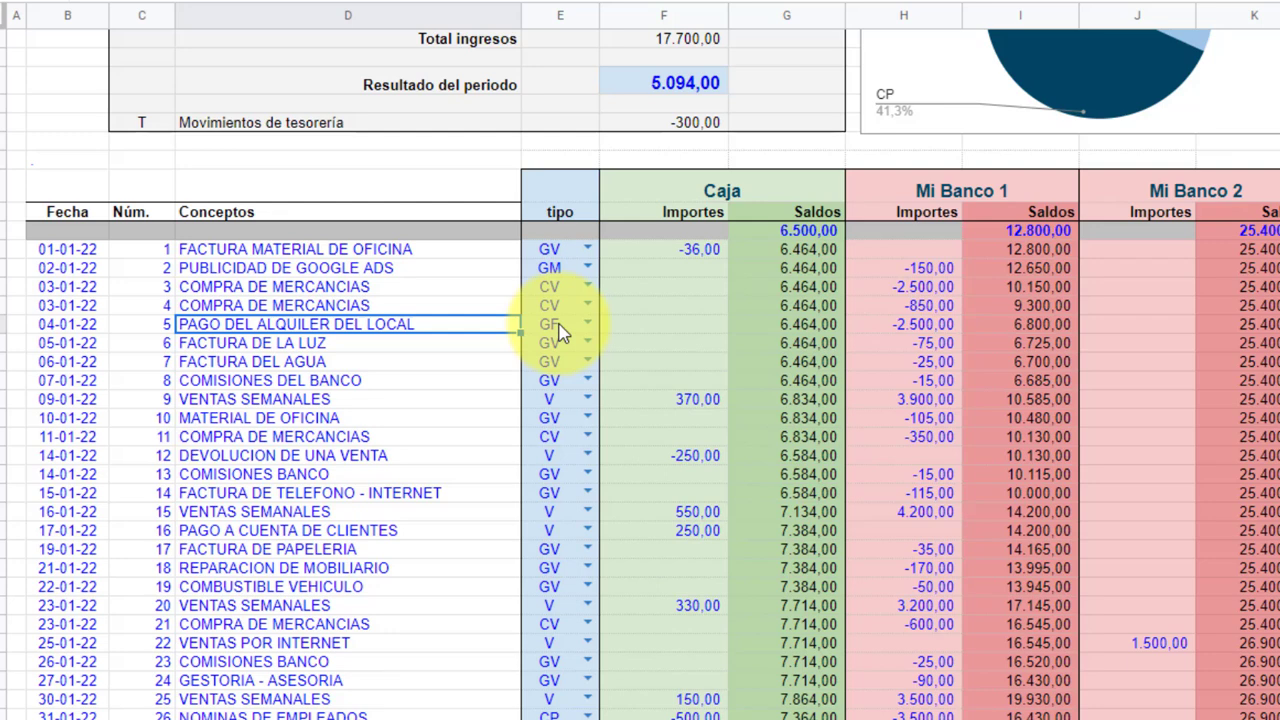
# Set the type of the FACTURA DE LA LUZ and FACTURA DEL AGUA entries to GF
pyautogui.click(316, 349)
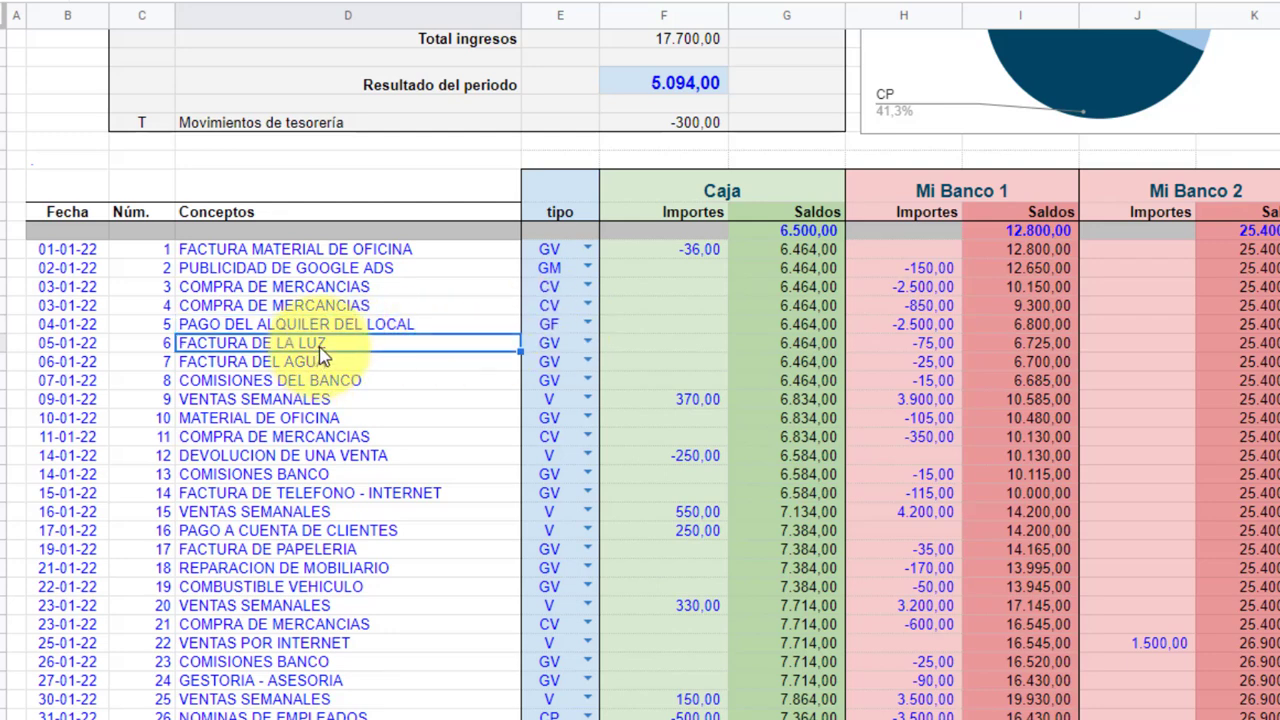
pyautogui.click(586, 343)
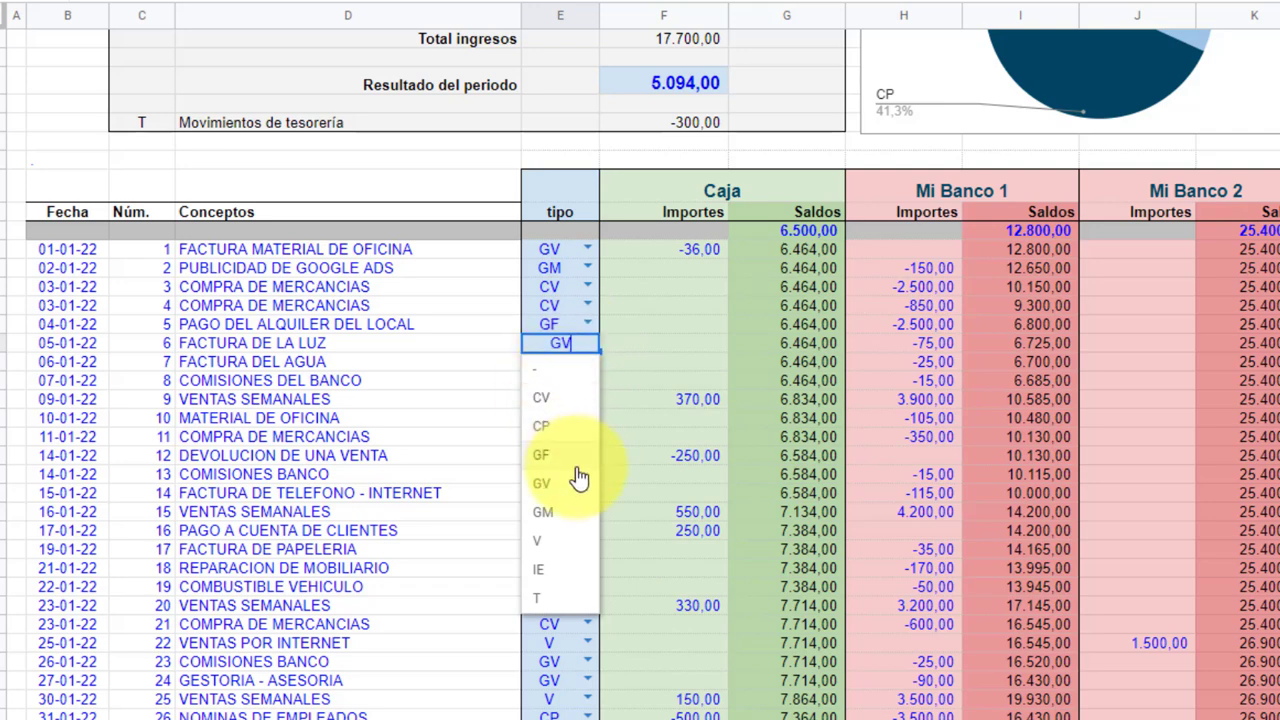
pyautogui.click(545, 456)
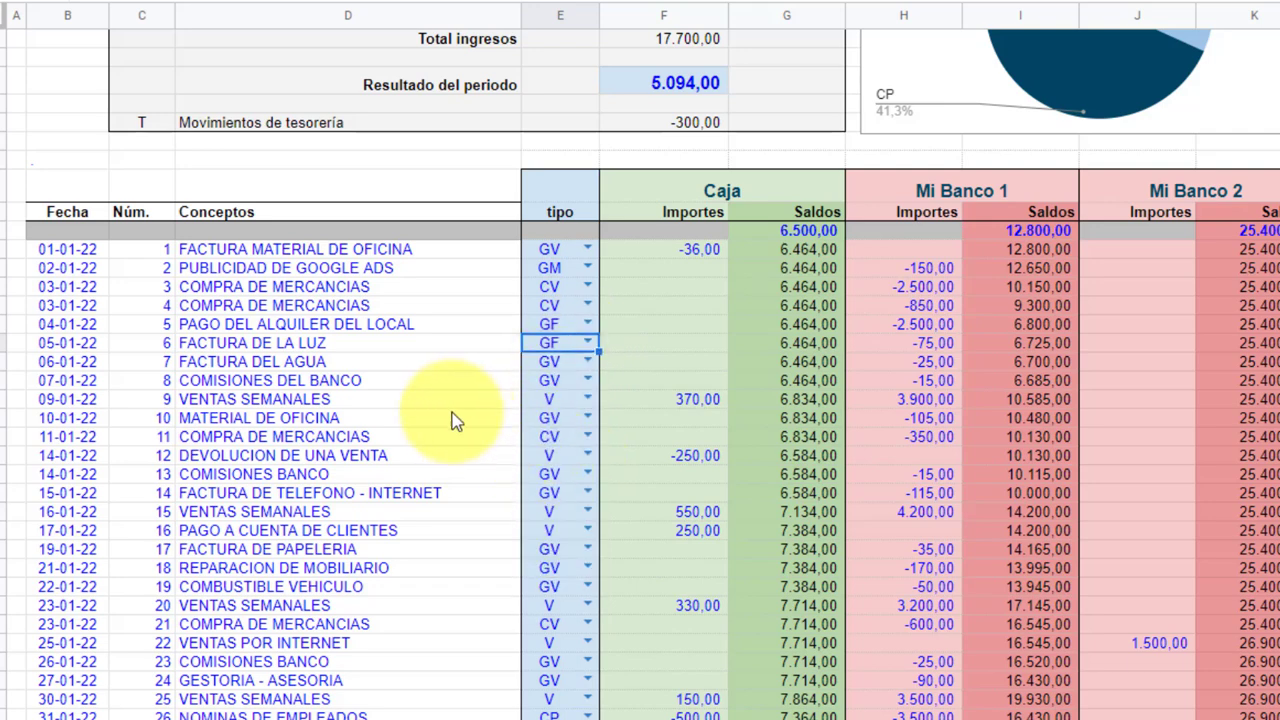
pyautogui.click(388, 385)
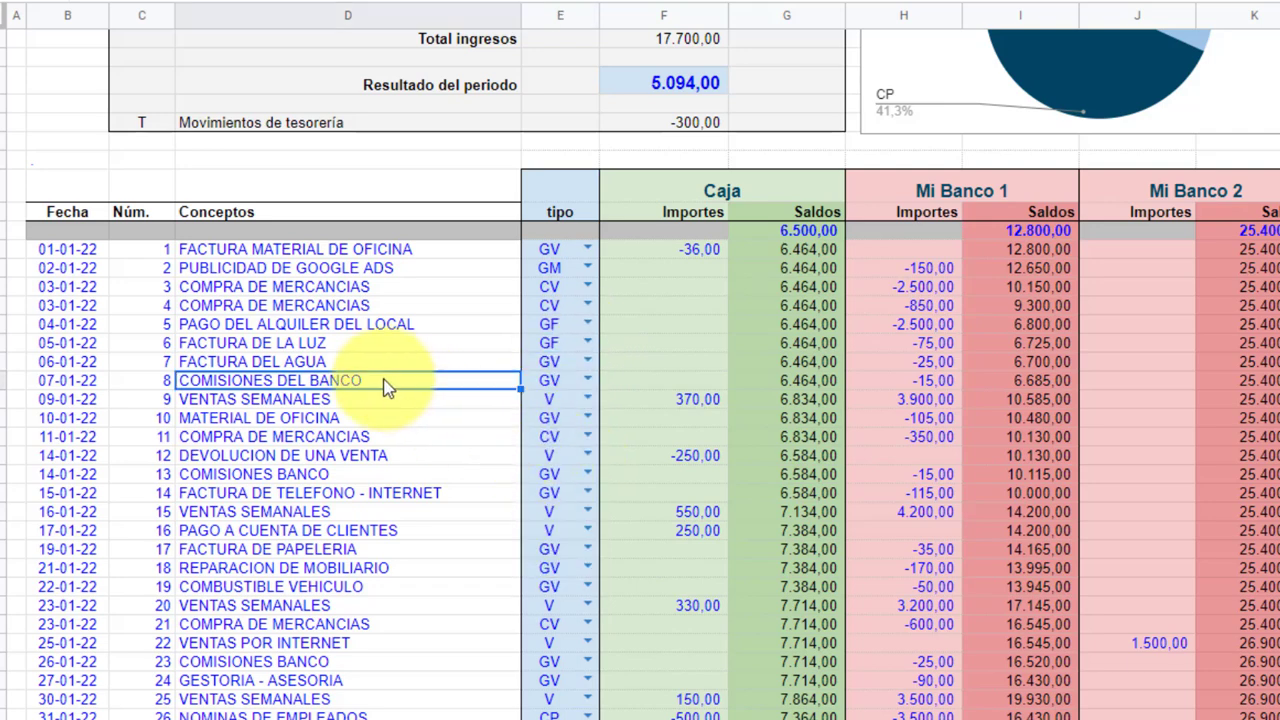
pyautogui.click(298, 362)
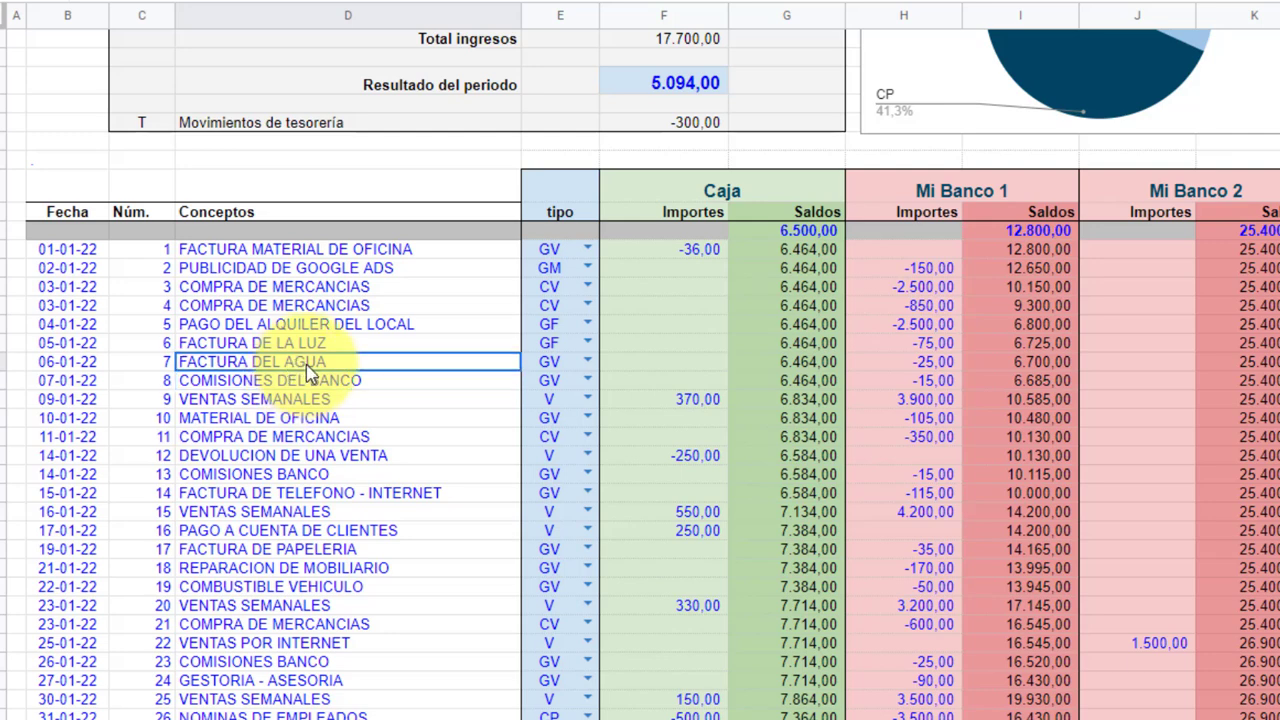
pyautogui.click(589, 365)
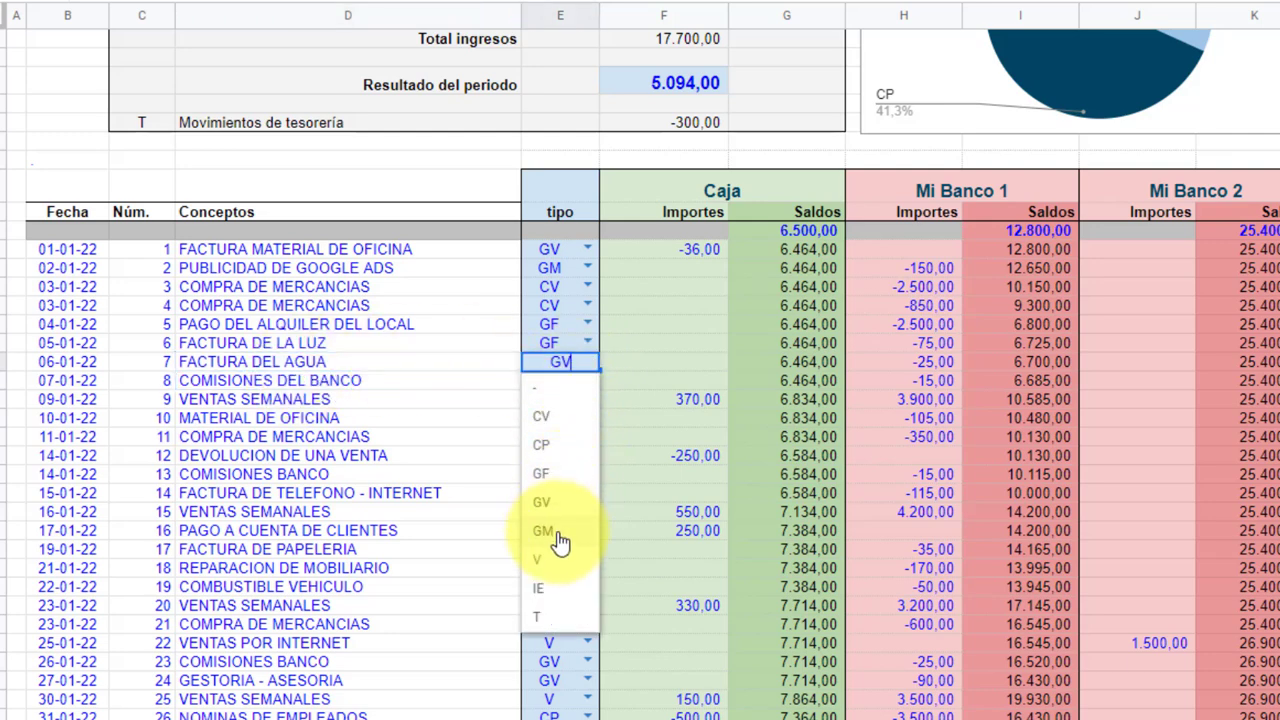
pyautogui.click(541, 473)
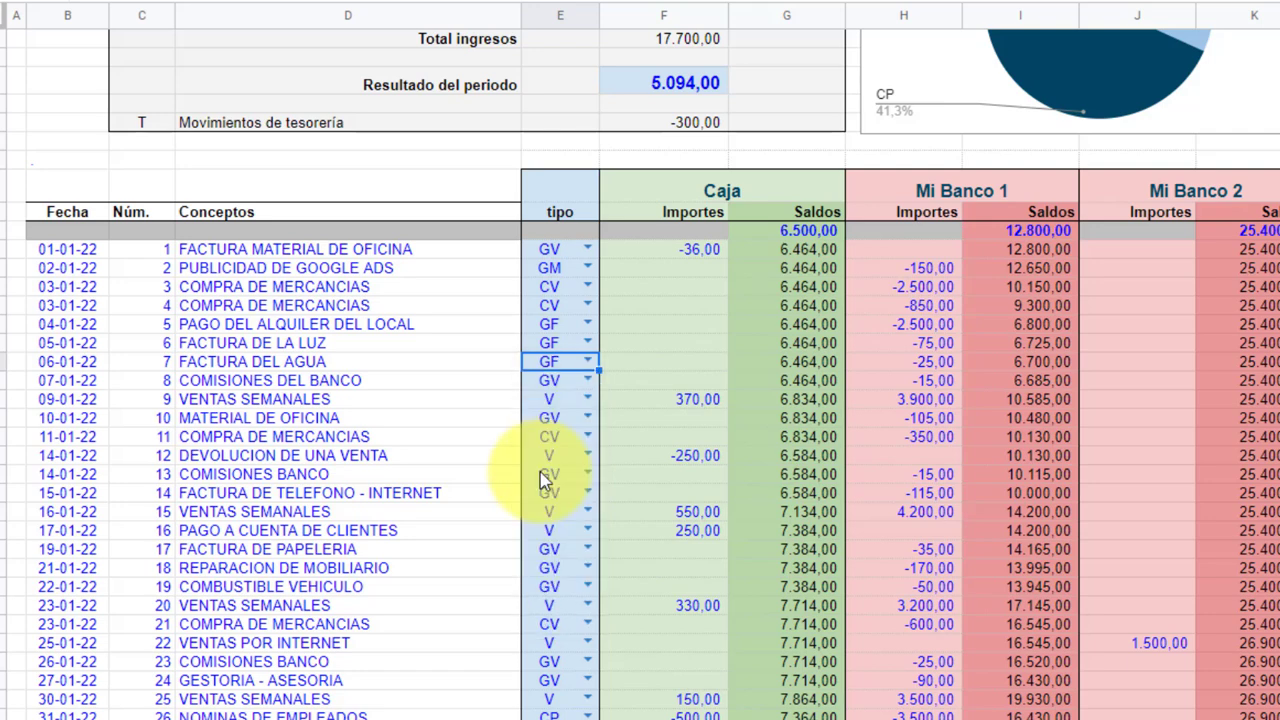
pyautogui.click(372, 418)
pyautogui.click(333, 381)
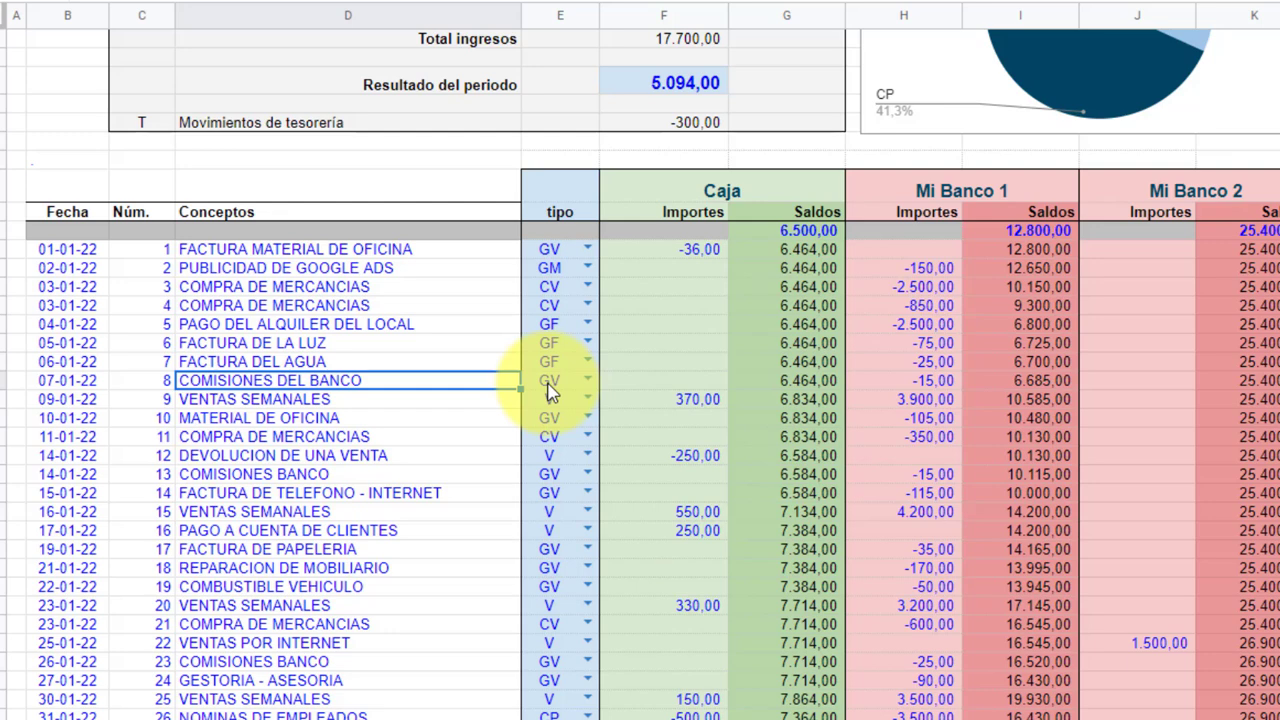
# Make the date, number and concept bold for the four VENTAS SEMANALES entries dated 09-01-22, 16-01-22, 23-01-22 and 30-01-22
pyautogui.click(307, 399)
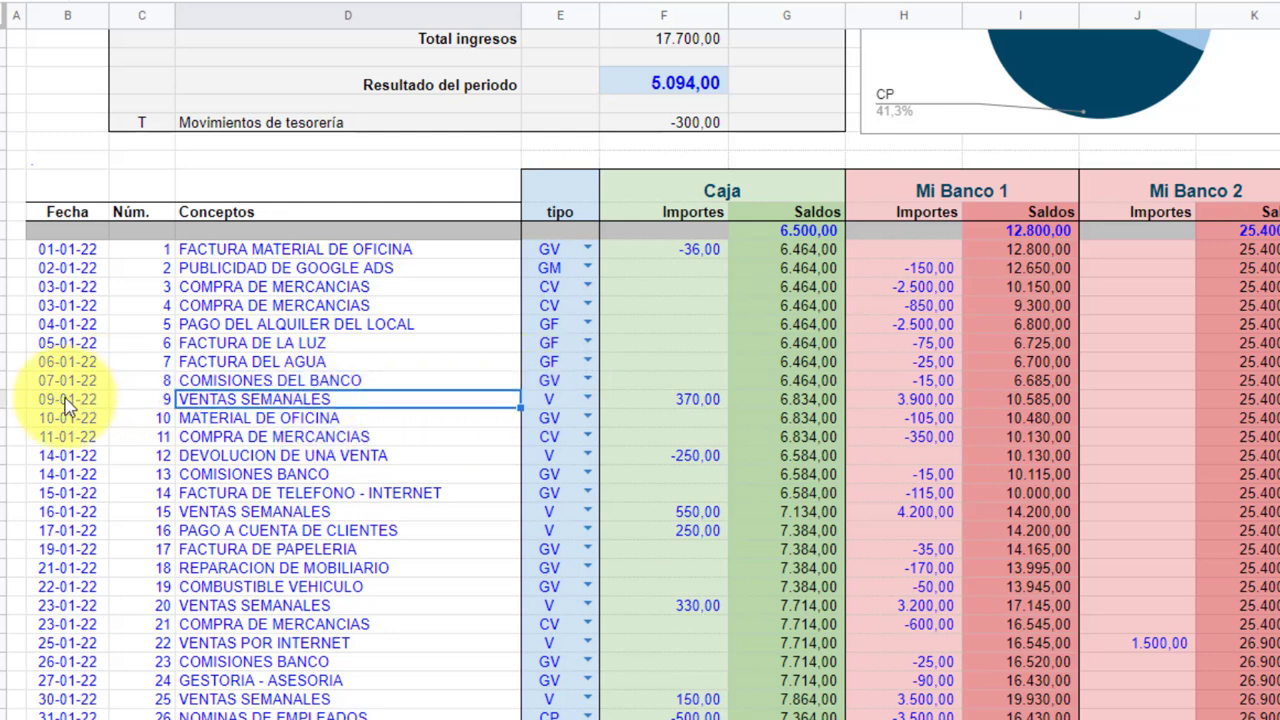
pyautogui.moveTo(38, 399); pyautogui.dragTo(257, 403)
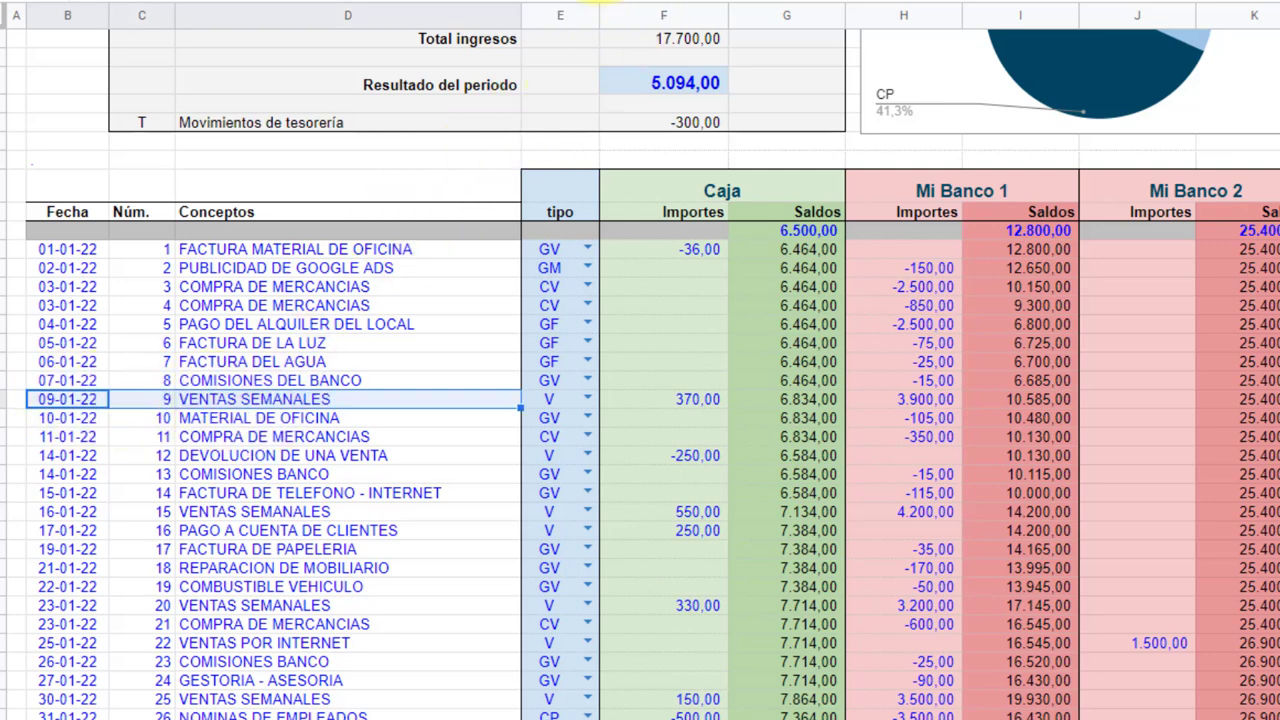
pyautogui.click(605, 2)
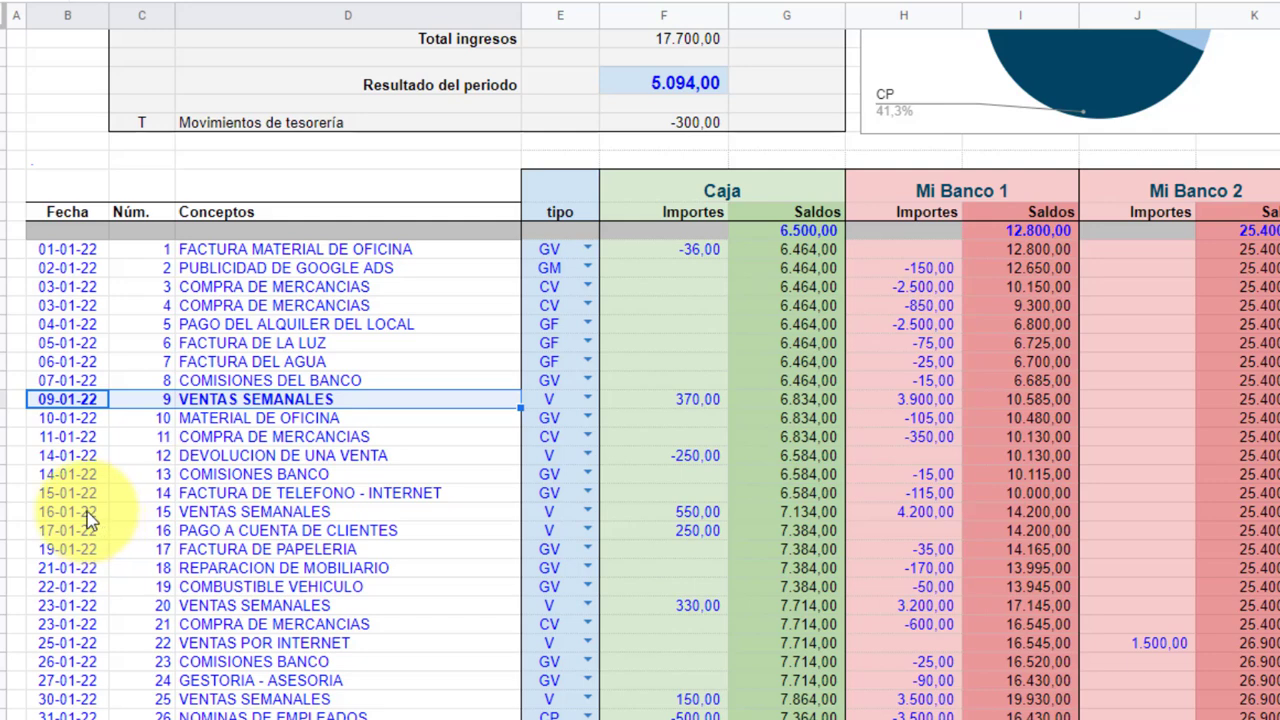
pyautogui.moveTo(88, 518); pyautogui.dragTo(214, 520)
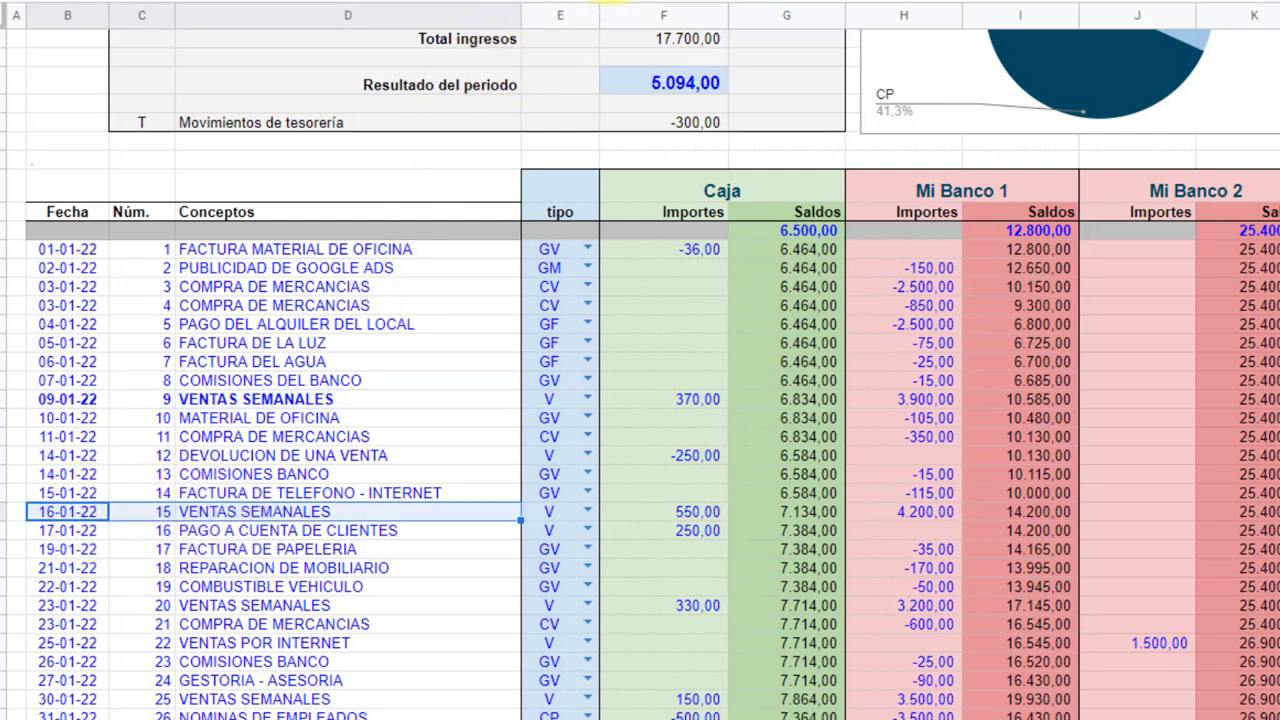
pyautogui.click(605, 2)
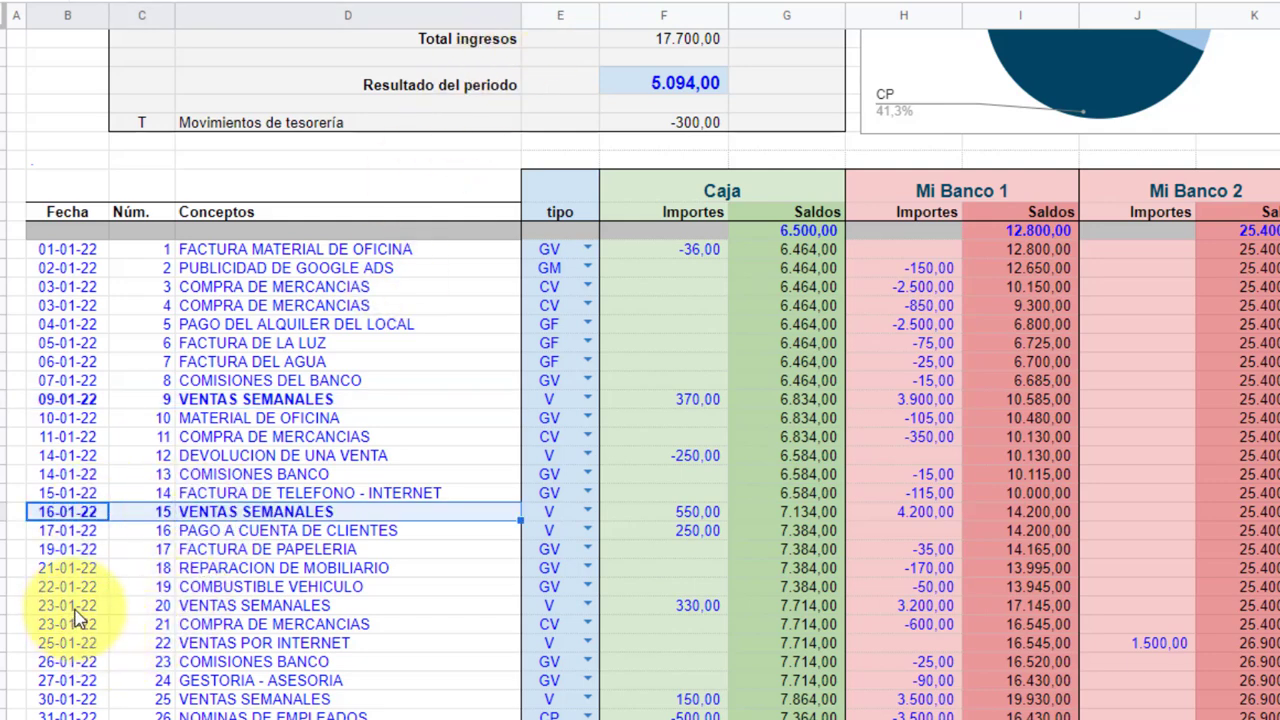
pyautogui.moveTo(75, 609); pyautogui.dragTo(210, 606)
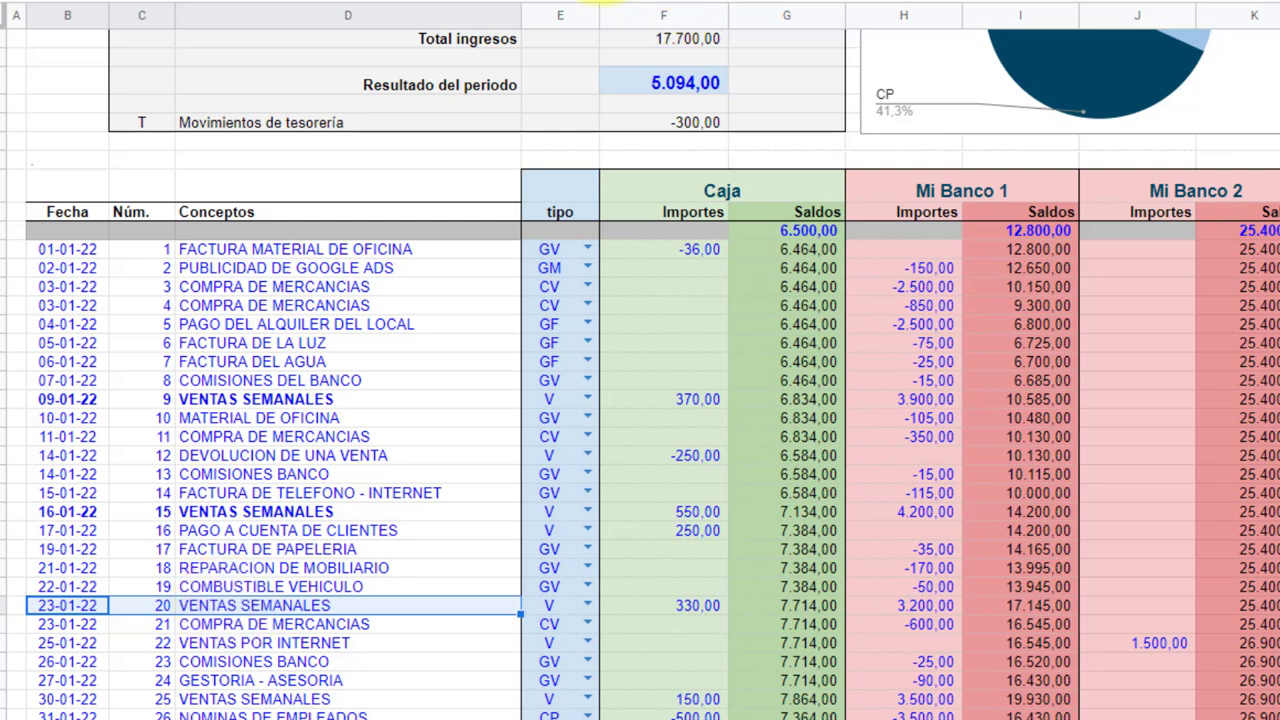
pyautogui.click(603, 2)
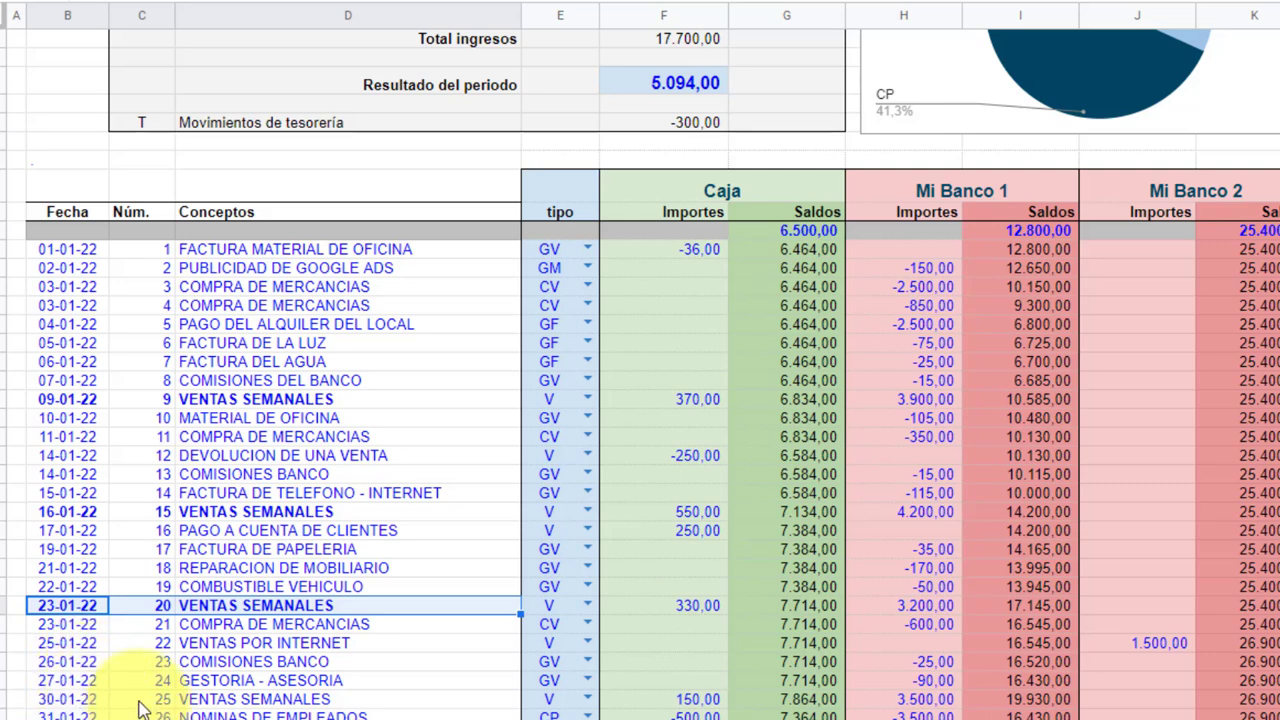
pyautogui.moveTo(85, 699); pyautogui.dragTo(235, 705)
pyautogui.click(603, 2)
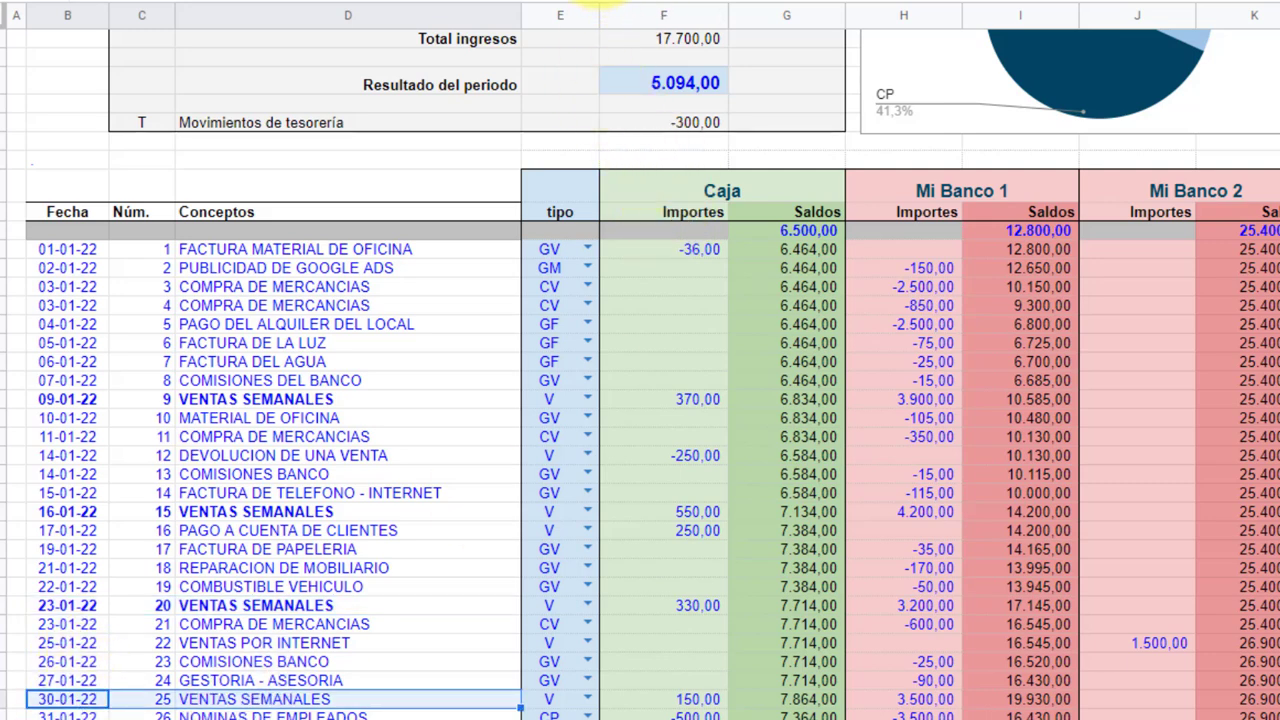
# Examine the Caja and Mi Banco 1 amounts of the 09-01-22 and 16-01-22 VENTAS SEMANALES entries, plus the remaining January rows
pyautogui.click(100, 401)
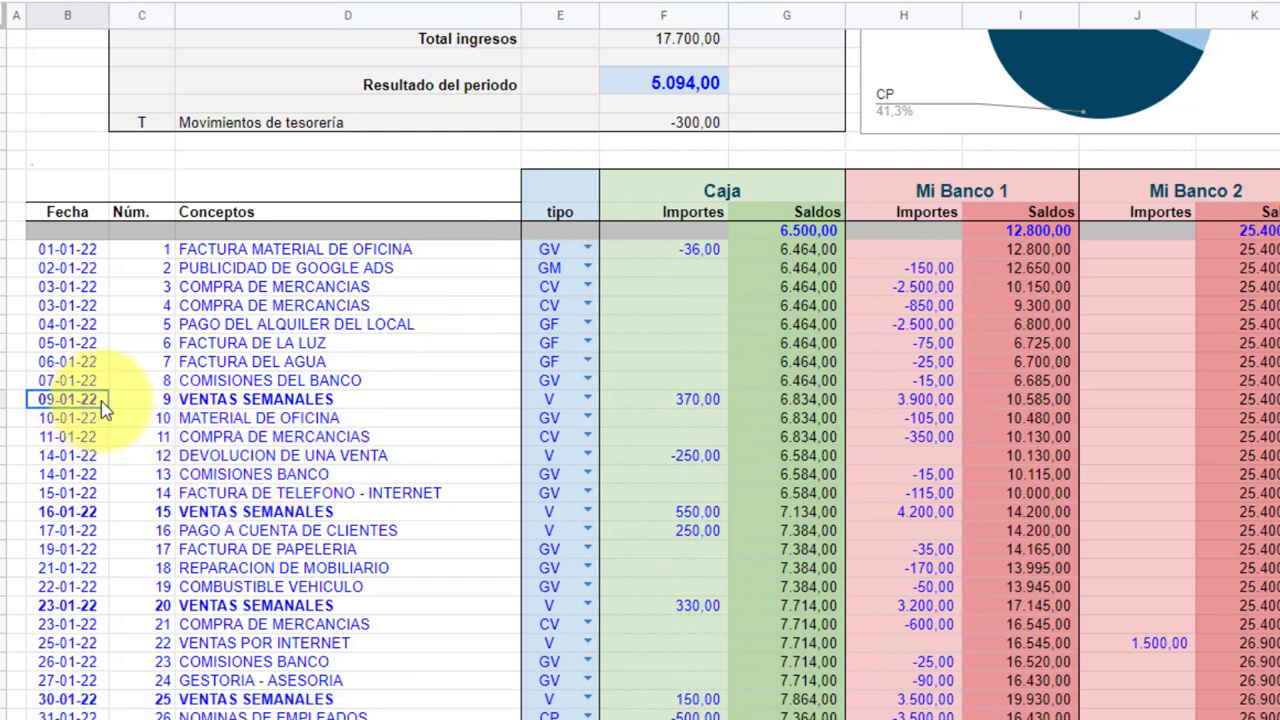
pyautogui.click(285, 405)
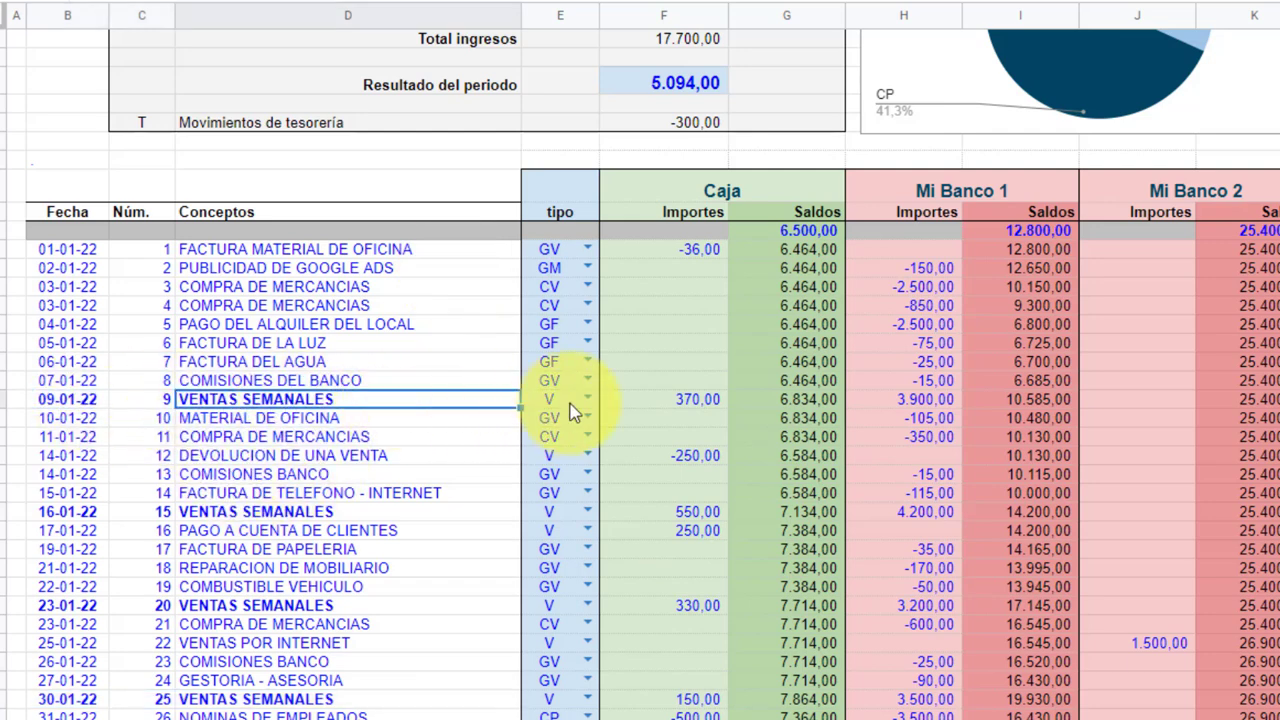
pyautogui.click(704, 403)
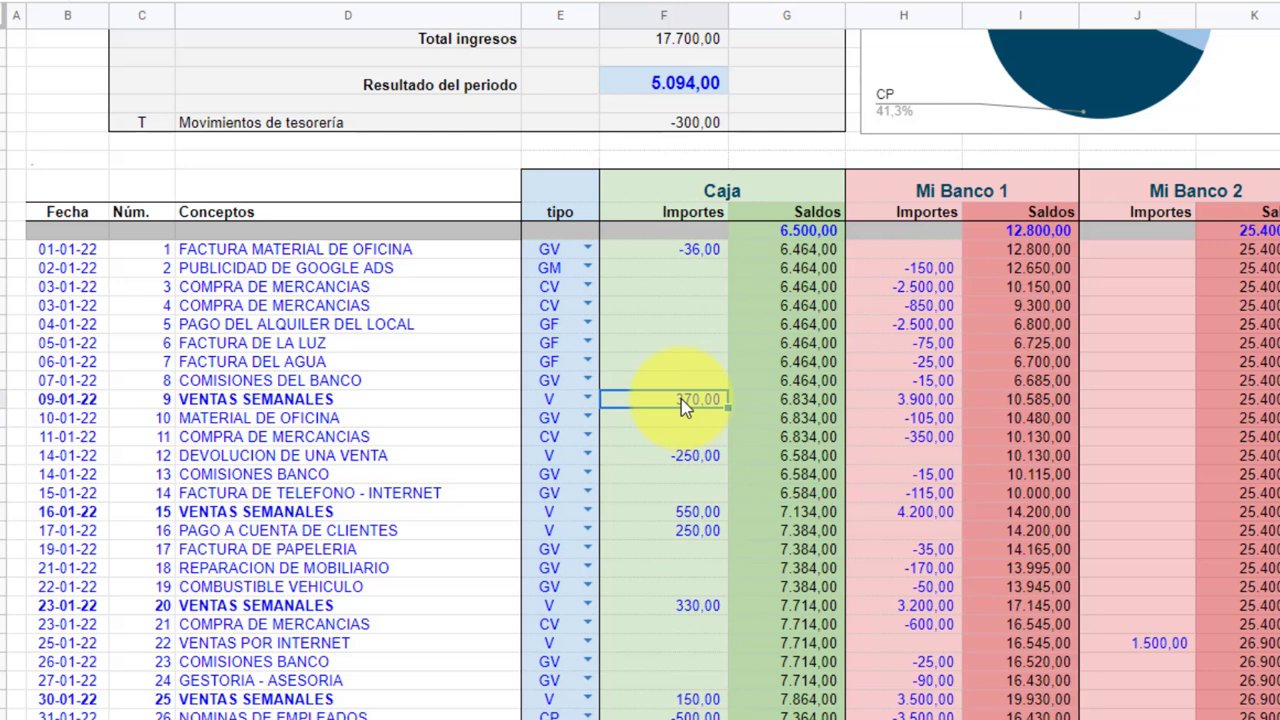
pyautogui.click(932, 401)
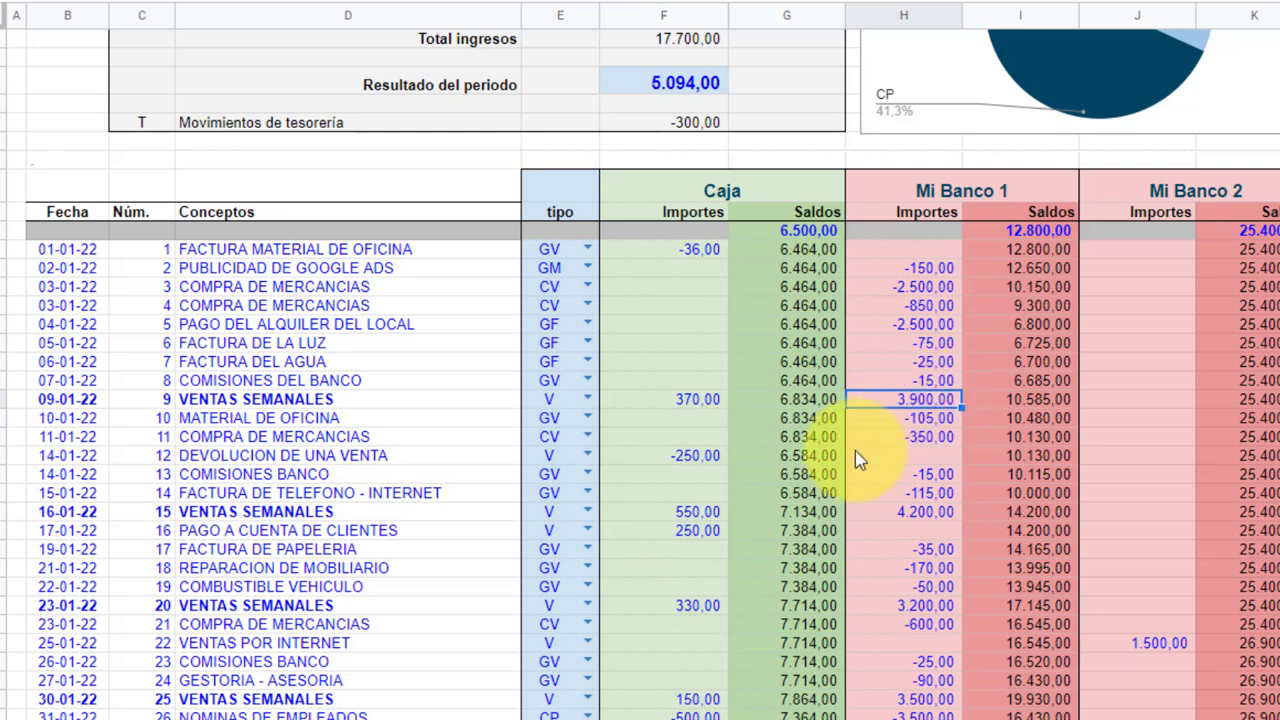
pyautogui.click(700, 515)
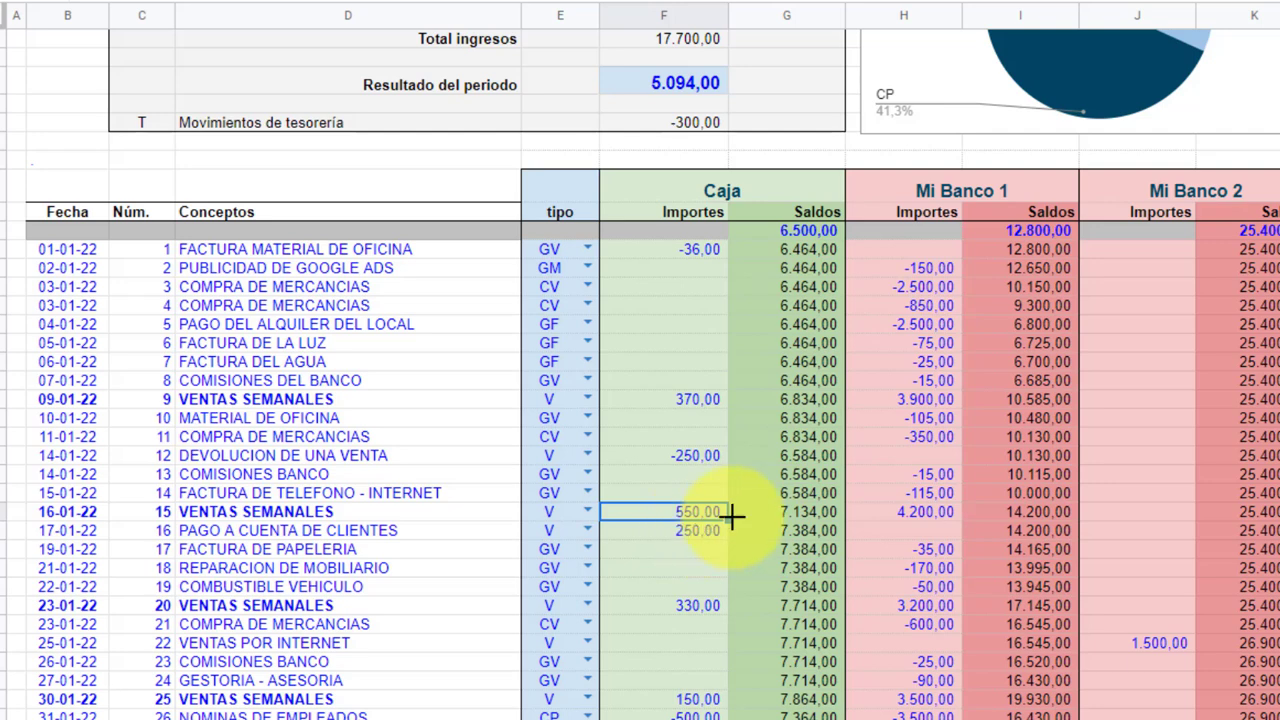
pyautogui.click(924, 517)
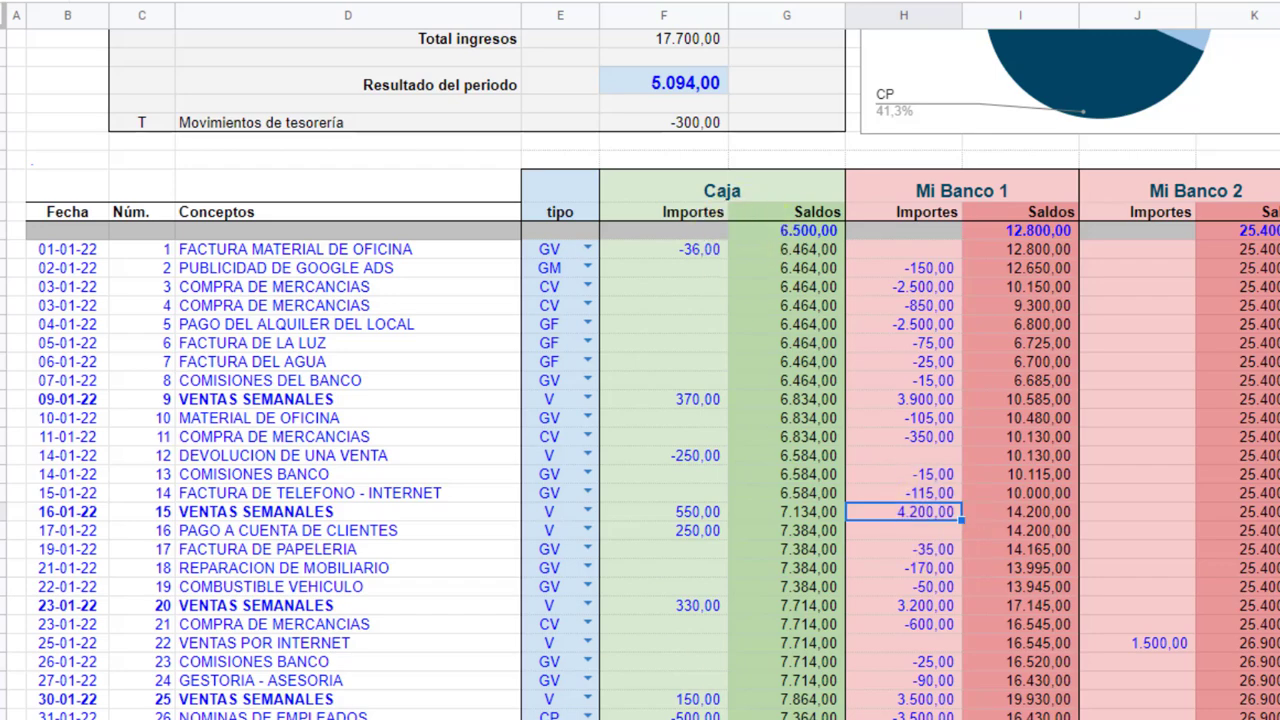
pyautogui.scroll(-5, 645, 559)
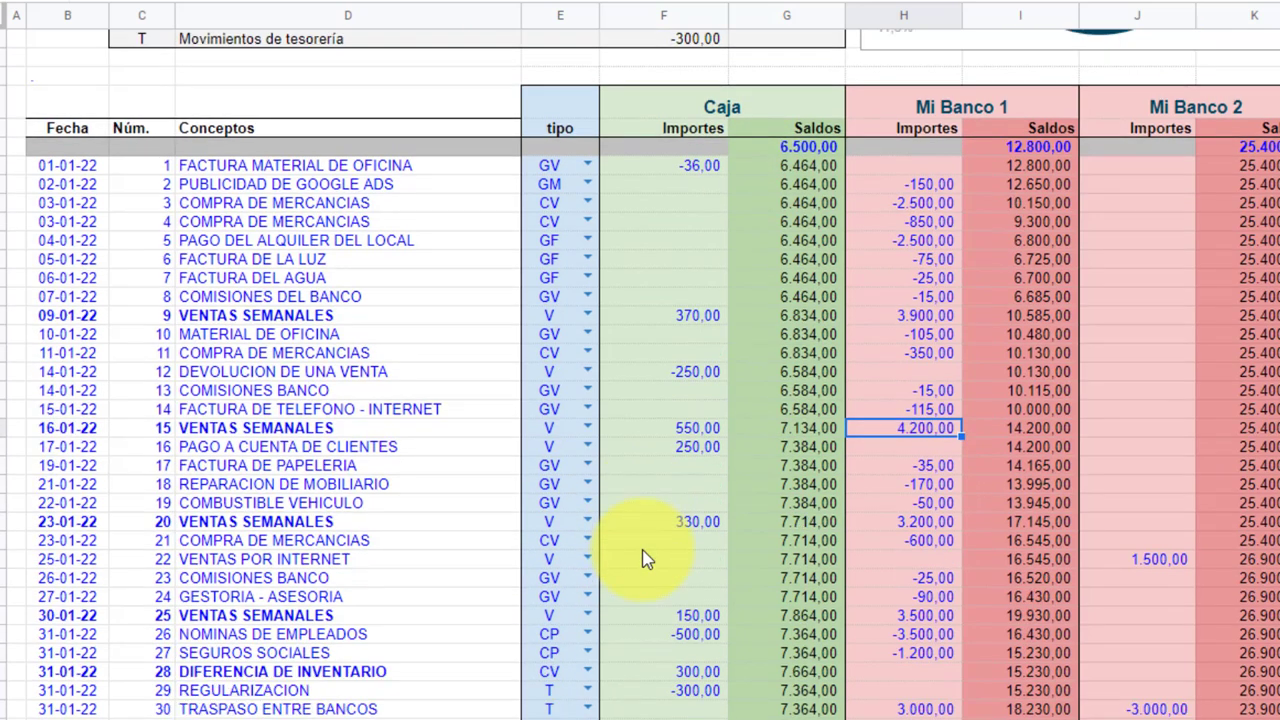
pyautogui.scroll(-10, 652, 559)
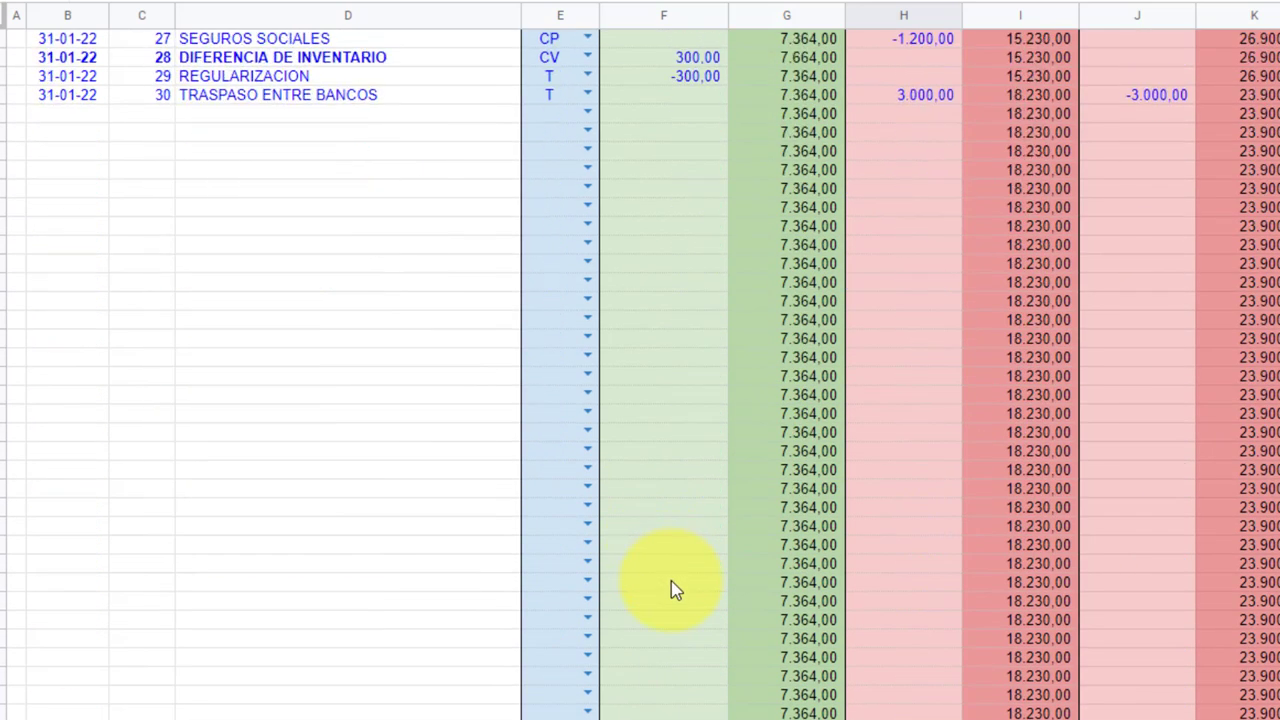
pyautogui.scroll(20, 691, 543)
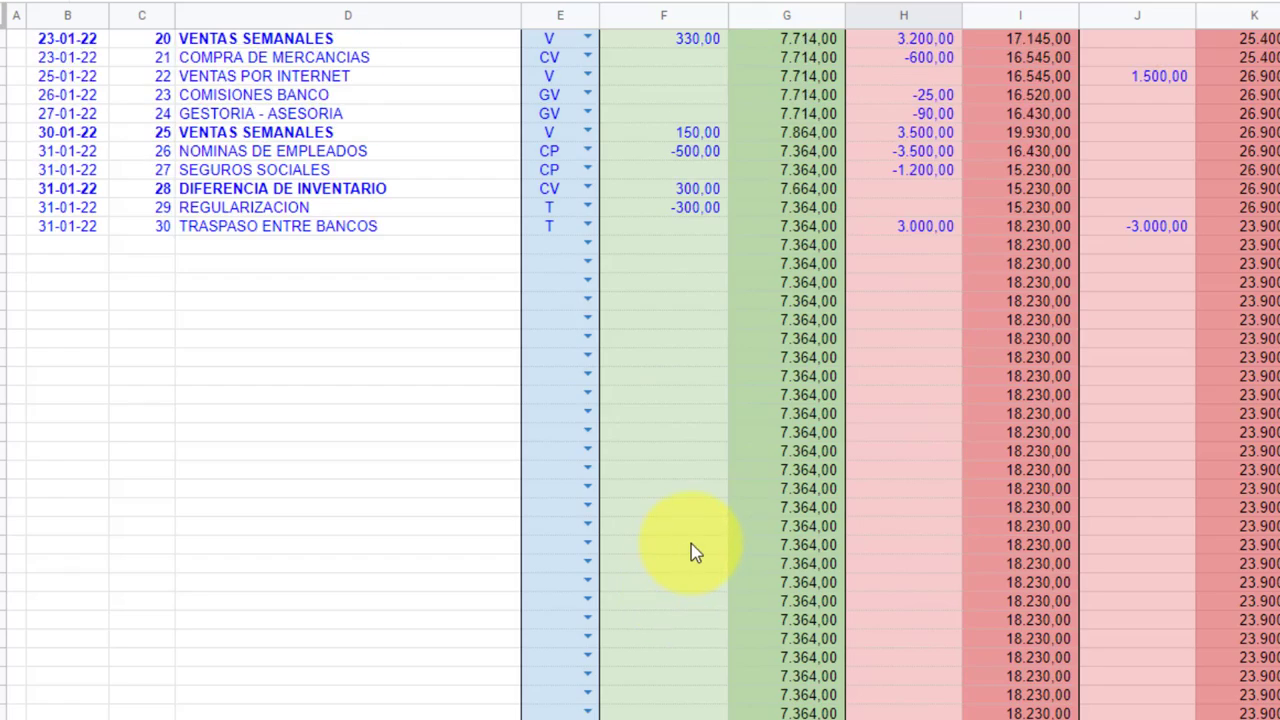
# Examine the TRASPASO ENTRE BANCOS entry dated 31-01-22, including its type and its Mi Banco 1 and Mi Banco 2 amounts
pyautogui.scroll(3, 691, 543)
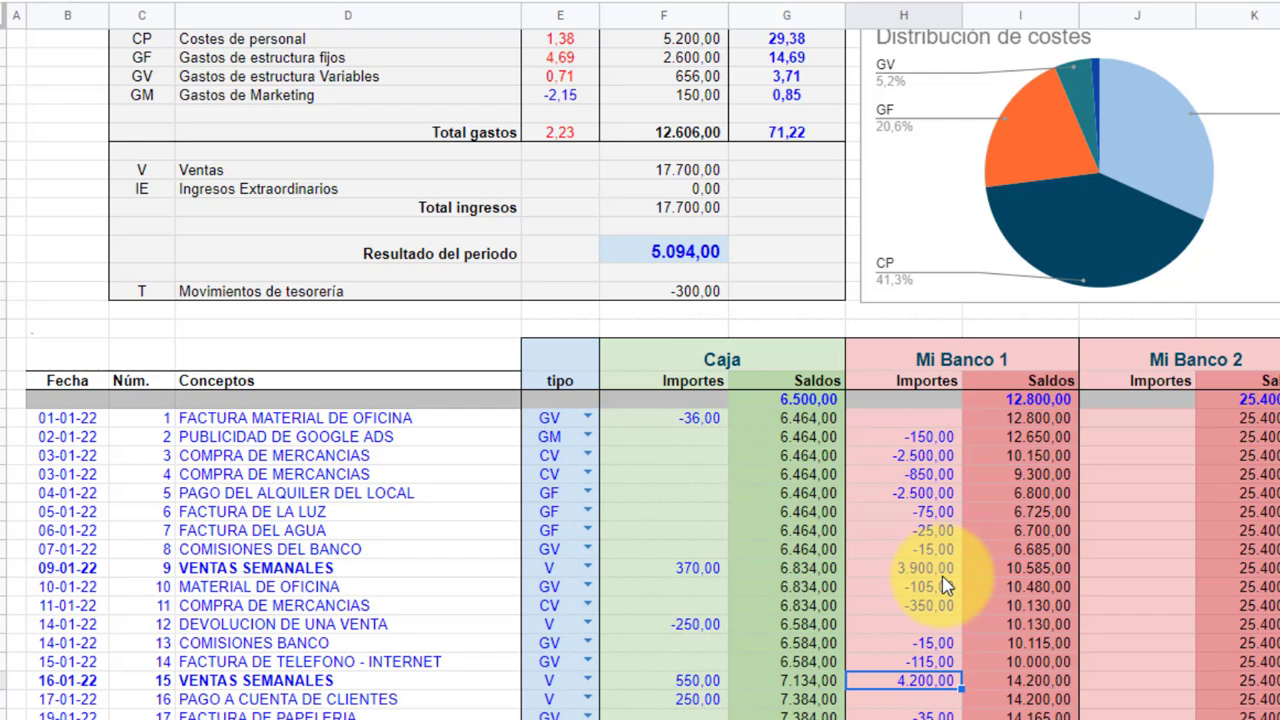
pyautogui.scroll(-5, 1250, 500)
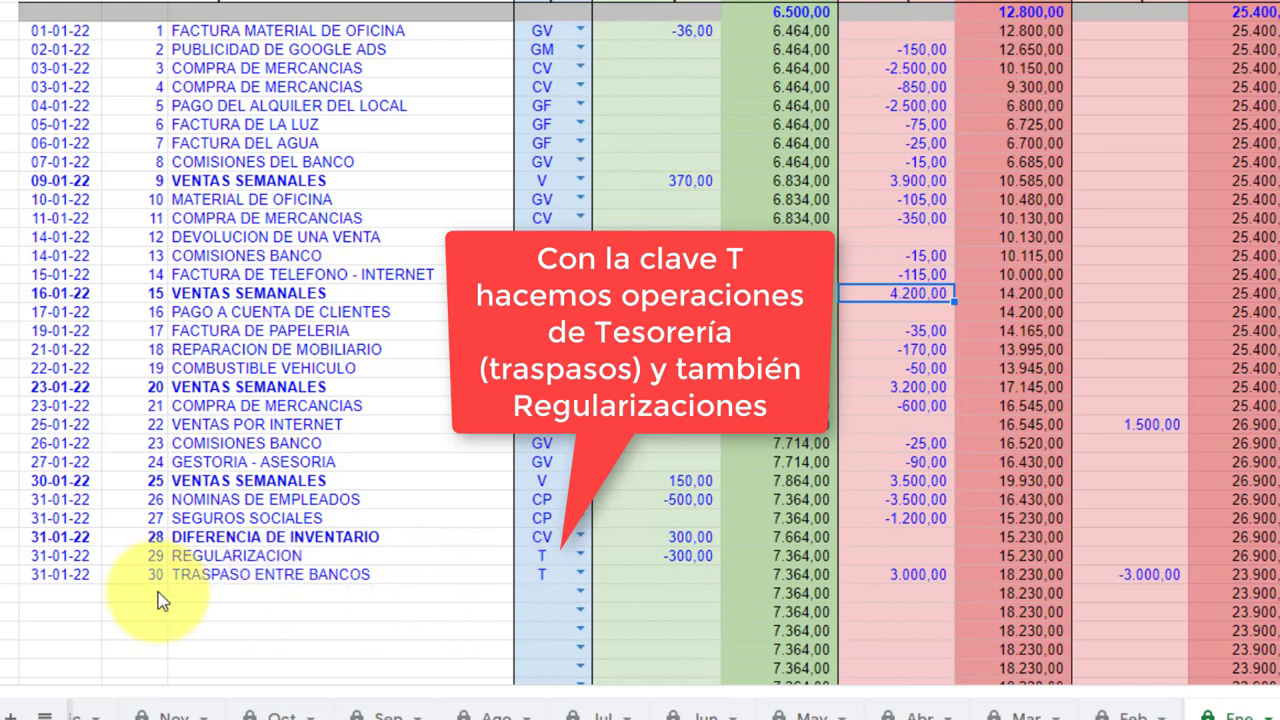
pyautogui.click(223, 574)
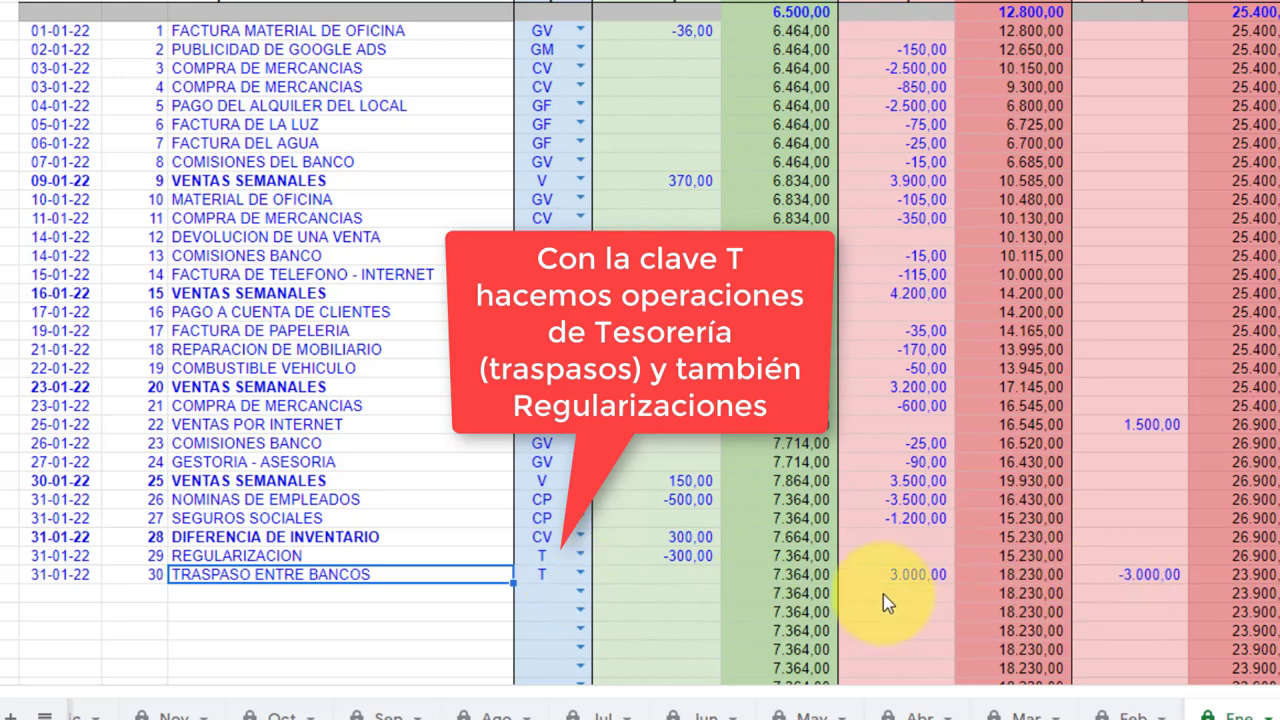
pyautogui.click(914, 576)
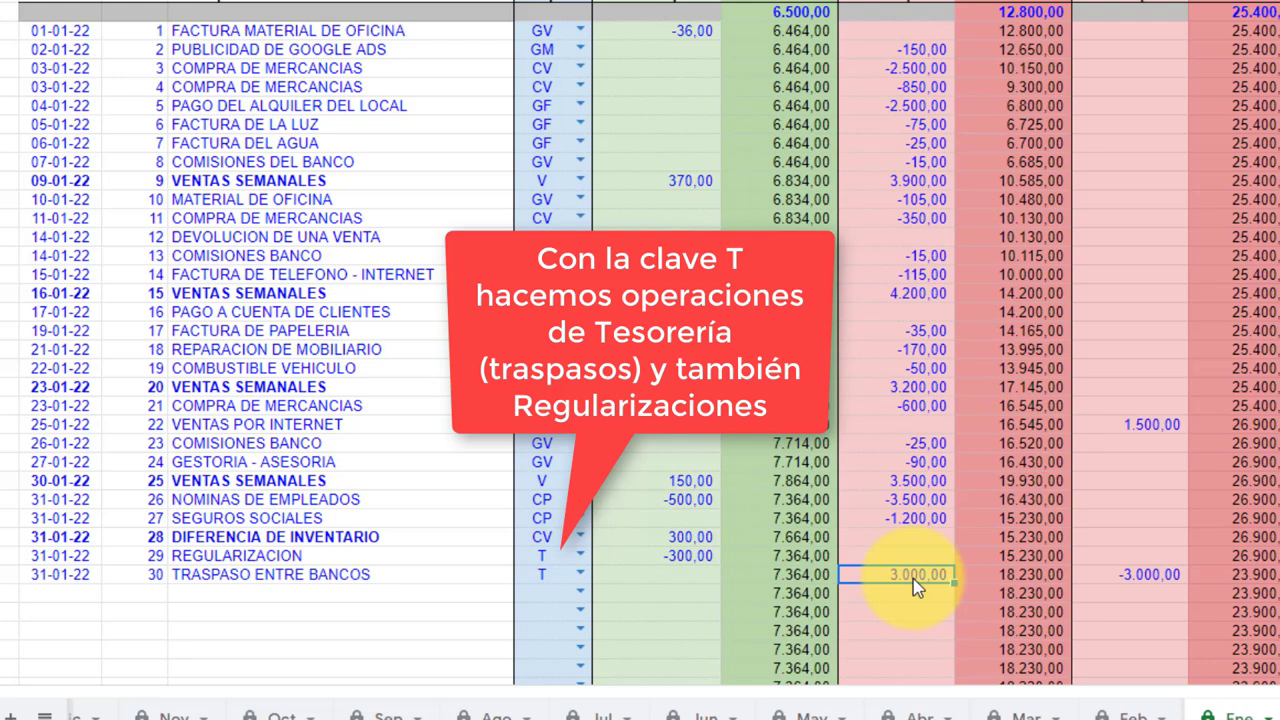
pyautogui.click(1150, 576)
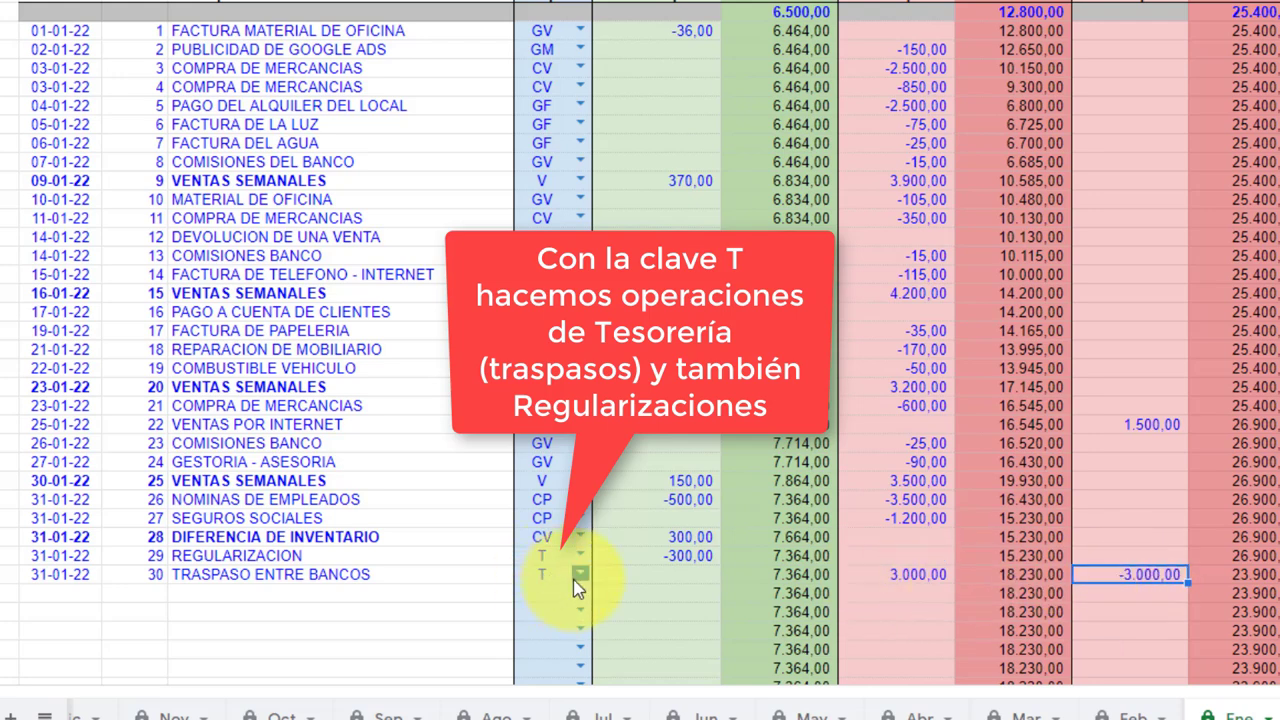
pyautogui.click(310, 579)
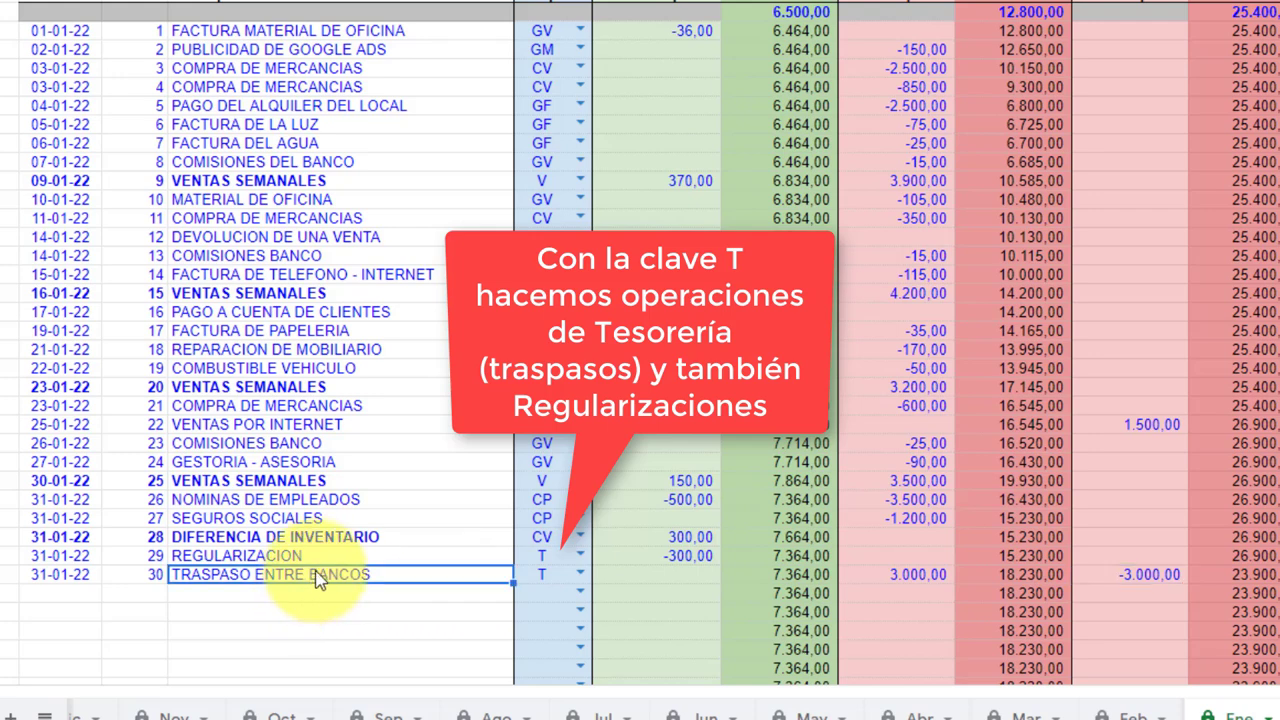
# Compare the Caja amounts of the DIFERENCIA DE INVENTARIO and REGULARIZACION entries dated 31-01-22
pyautogui.click(305, 541)
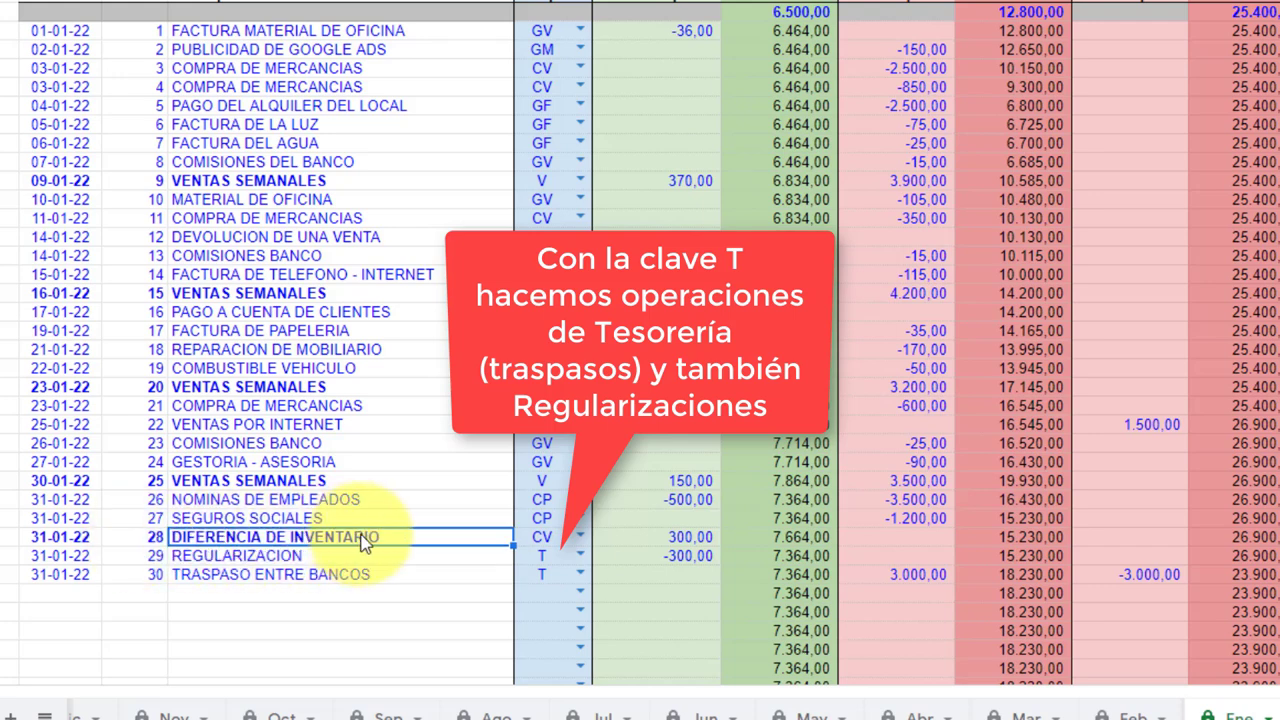
pyautogui.click(677, 543)
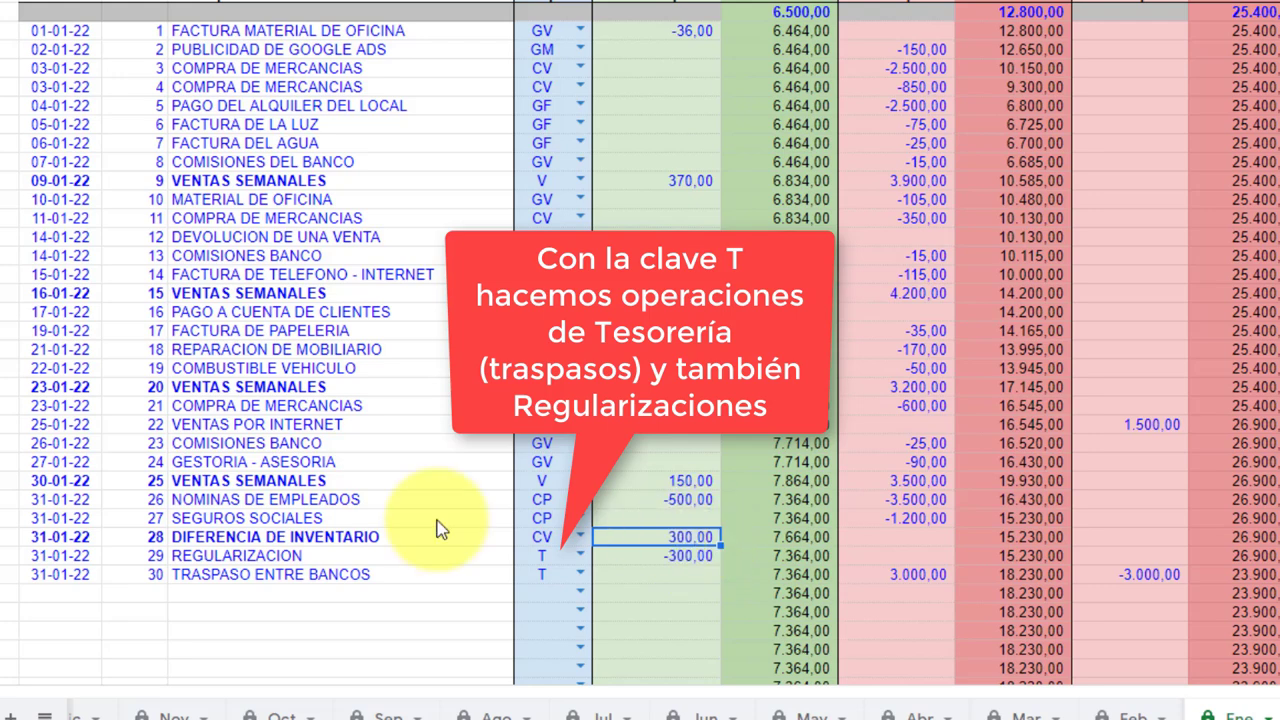
pyautogui.click(259, 560)
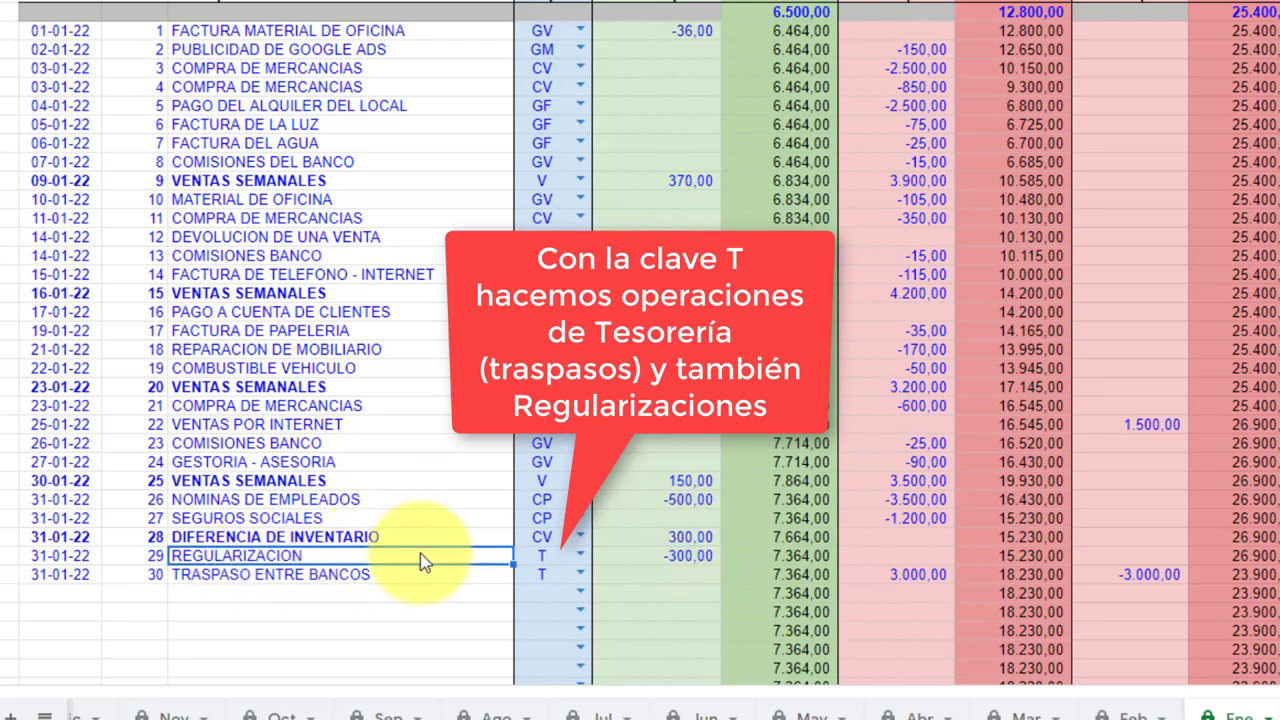
pyautogui.click(705, 565)
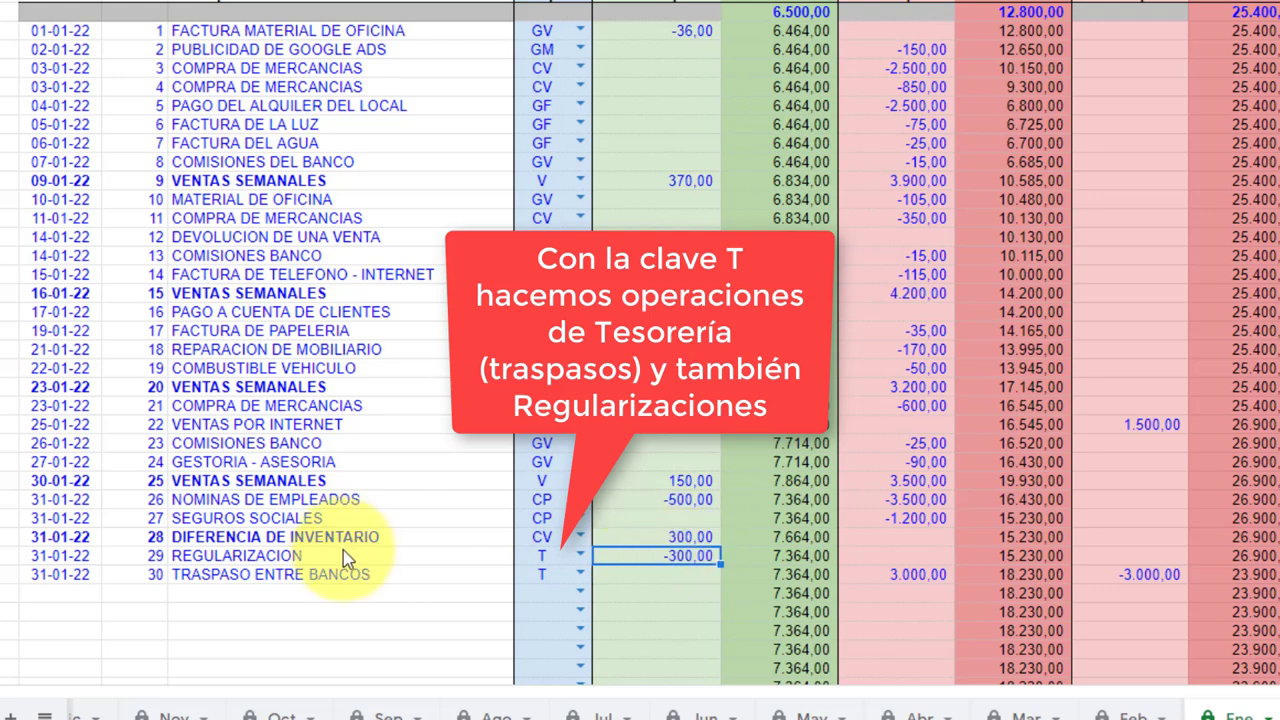
pyautogui.click(678, 538)
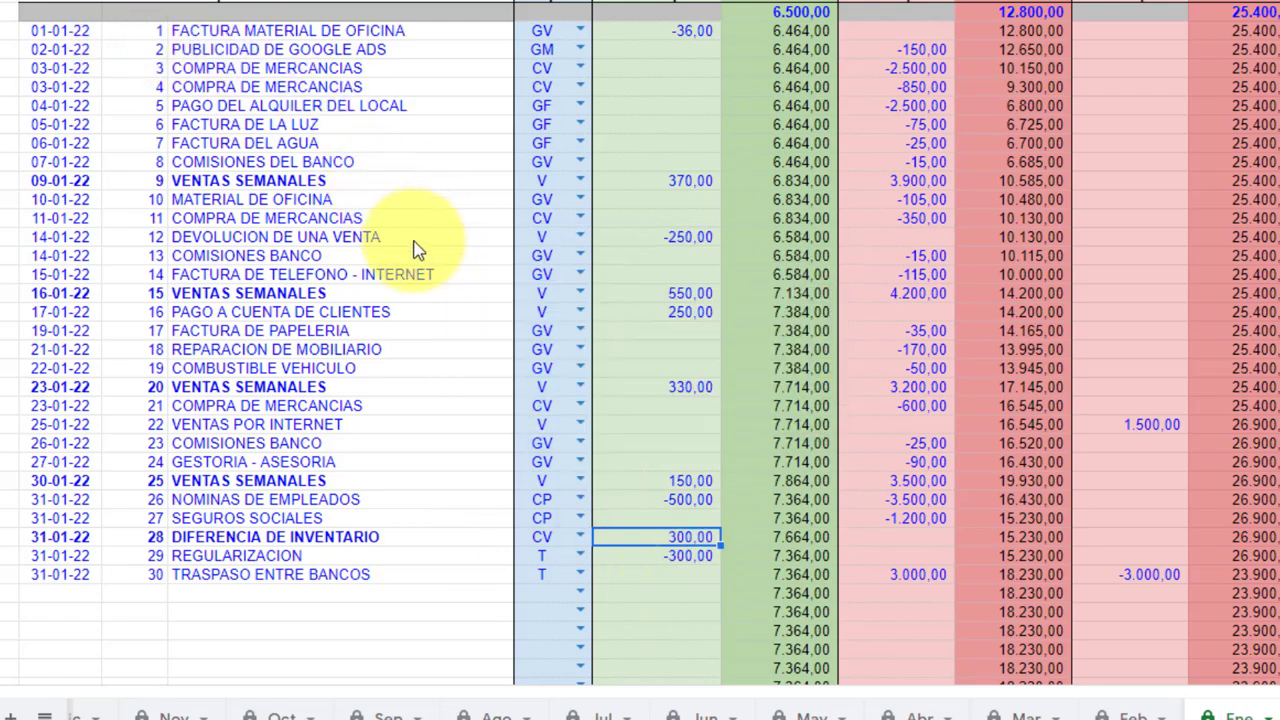
# Review the January summary's monthly amounts for the CV, CP, GF, GV and GM expense categories and for Total gastos
pyautogui.scroll(5, 425, 248)
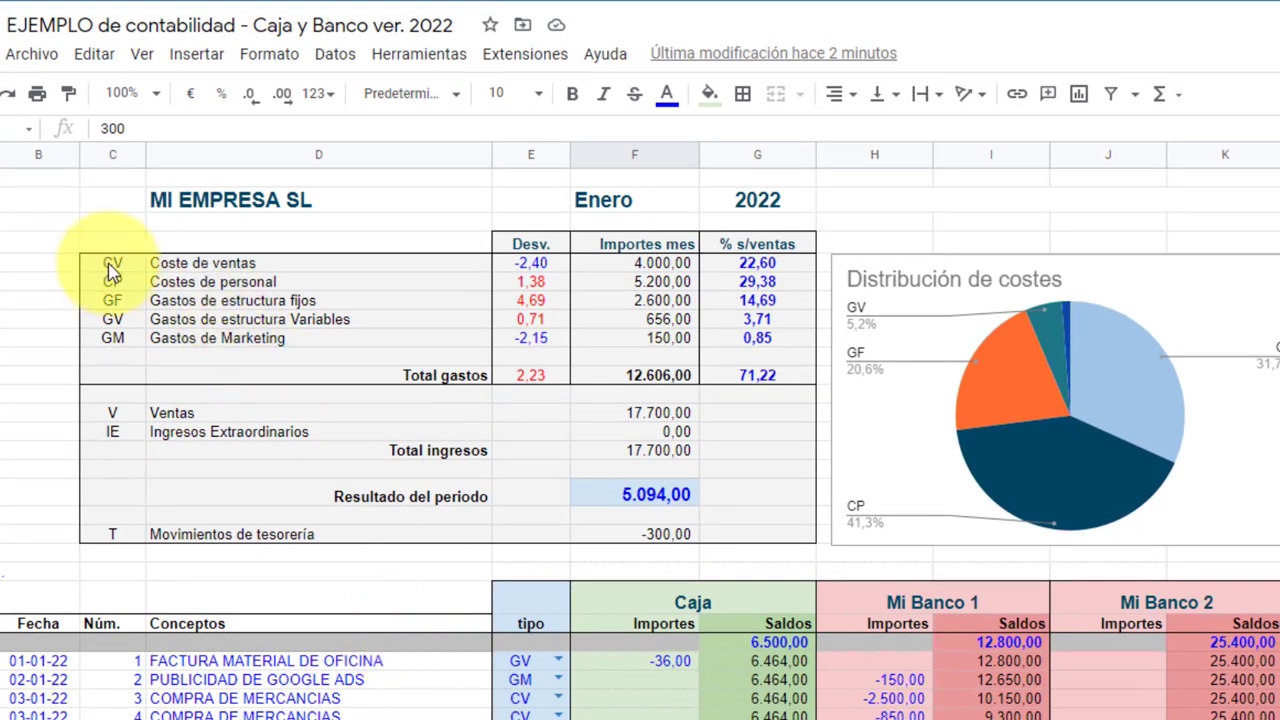
pyautogui.moveTo(110, 263); pyautogui.dragTo(220, 270)
pyautogui.click(660, 266)
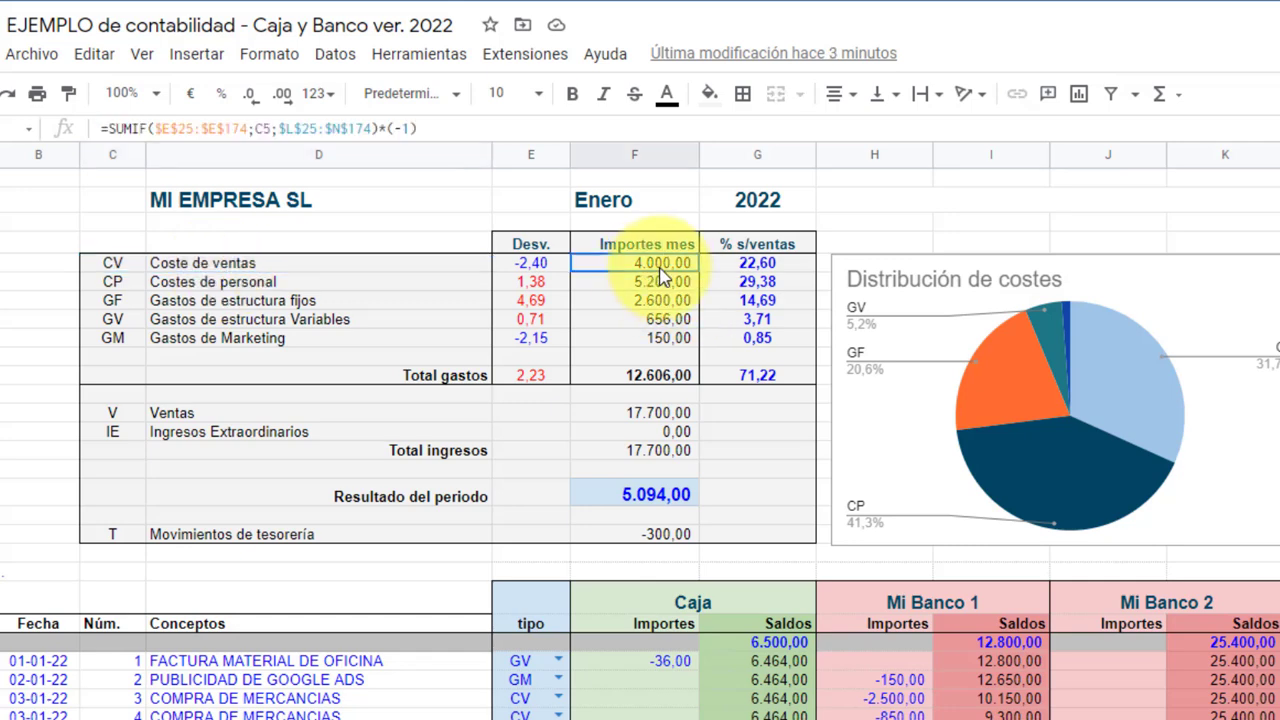
pyautogui.moveTo(660, 275); pyautogui.dragTo(665, 336)
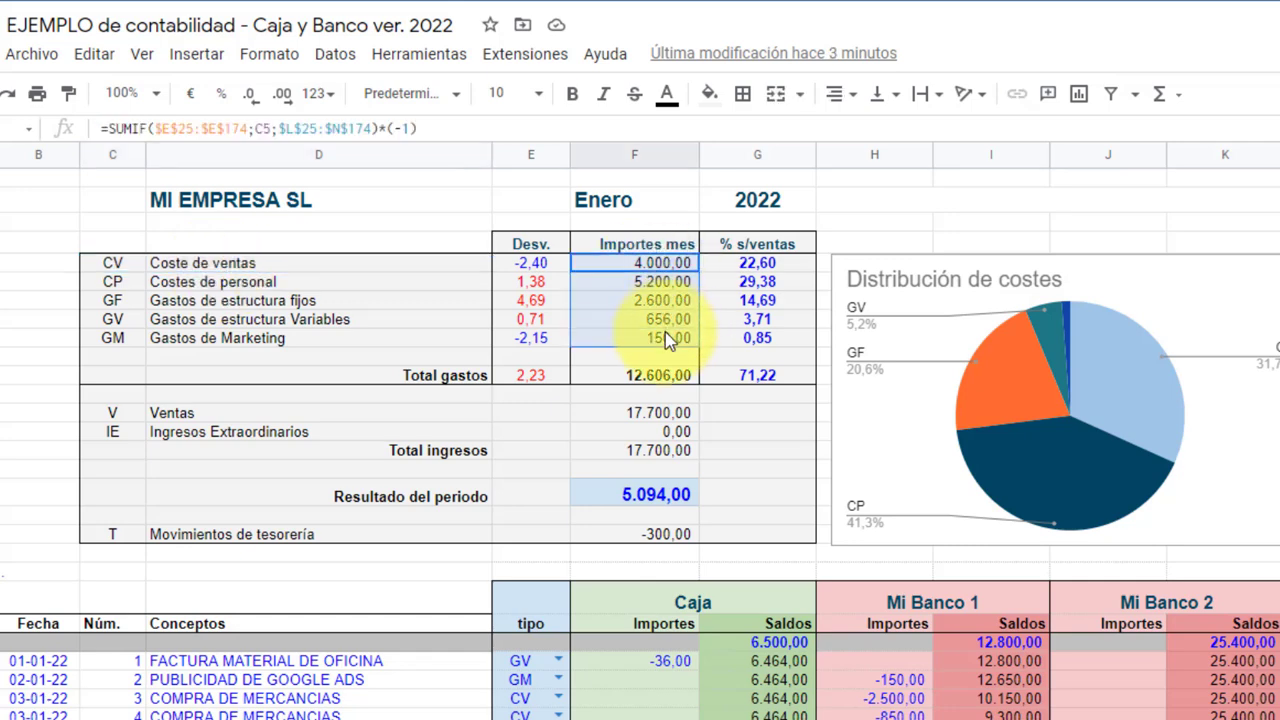
pyautogui.click(675, 382)
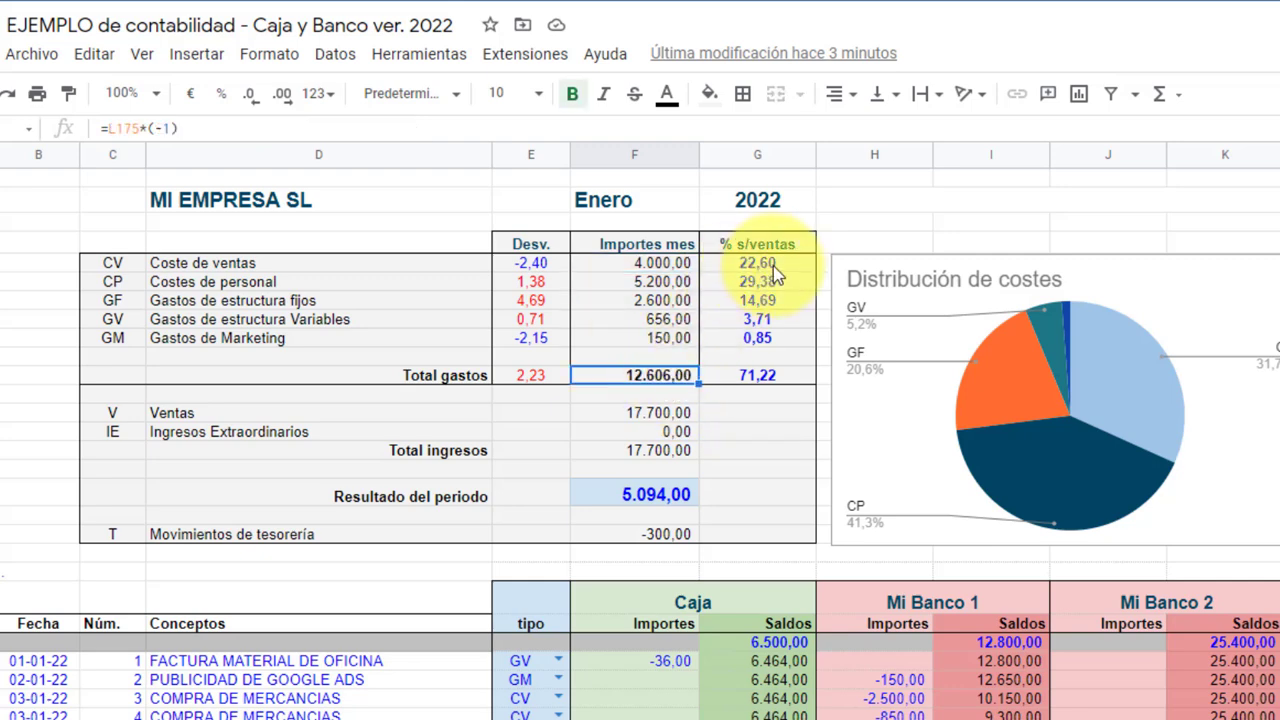
pyautogui.click(651, 264)
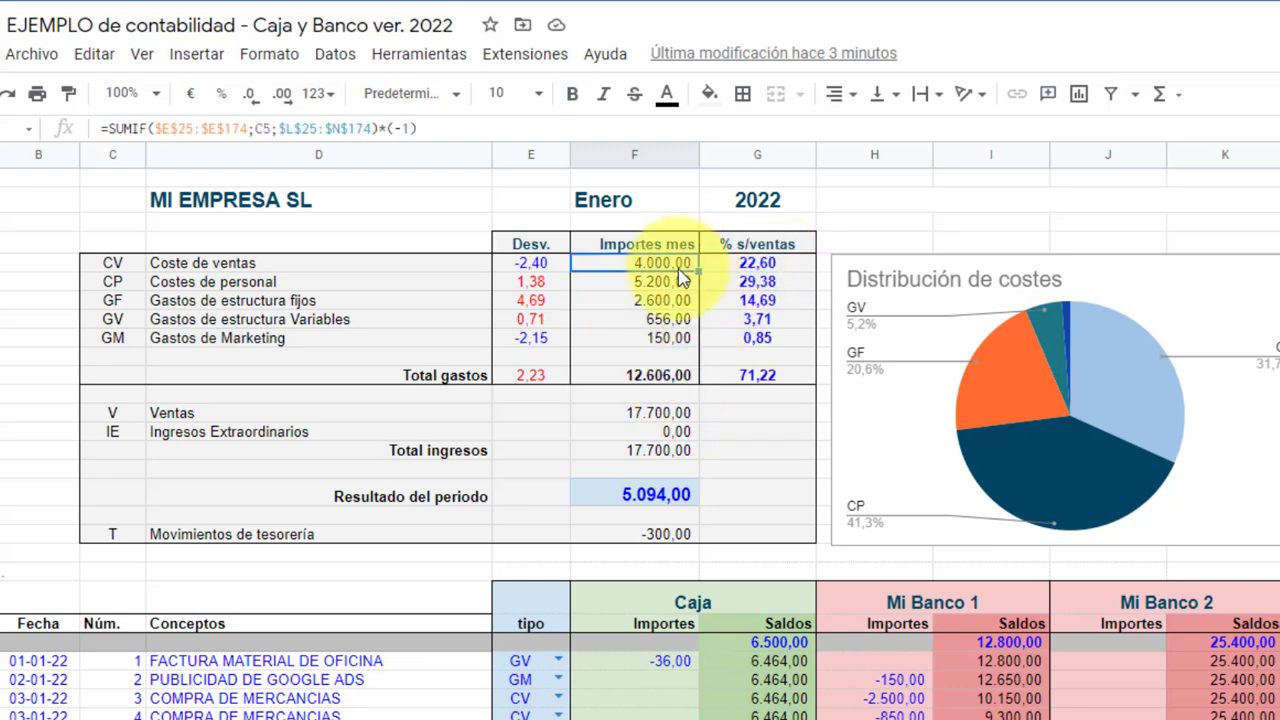
pyautogui.click(685, 286)
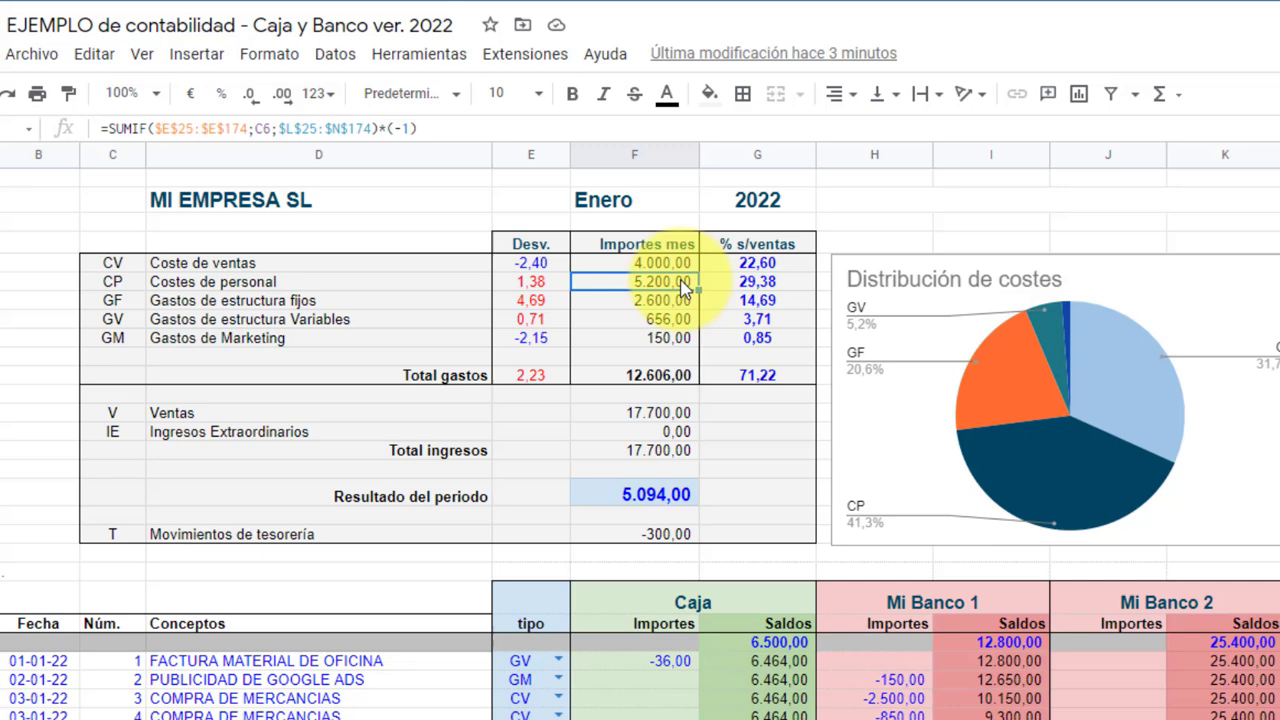
# Inspect the % s/ventas figure of each expense category from CV to GM against the Ventas amount
pyautogui.click(766, 266)
pyautogui.click(766, 287)
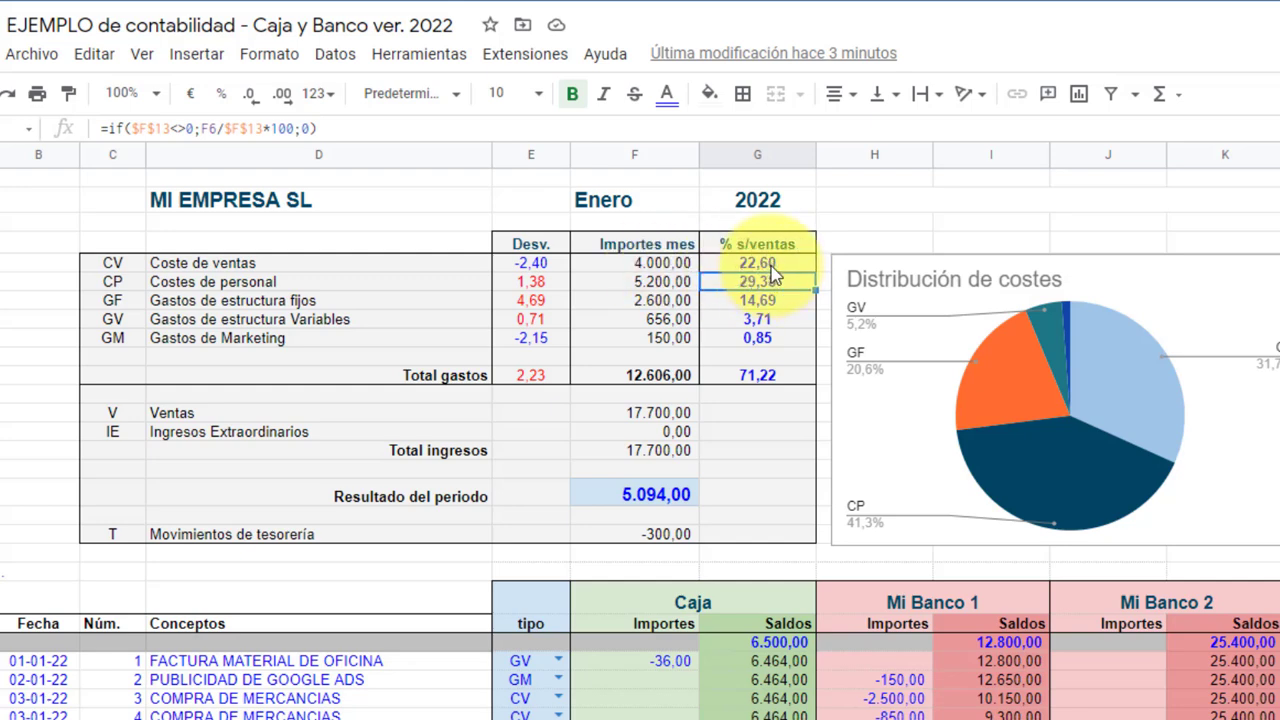
pyautogui.click(771, 266)
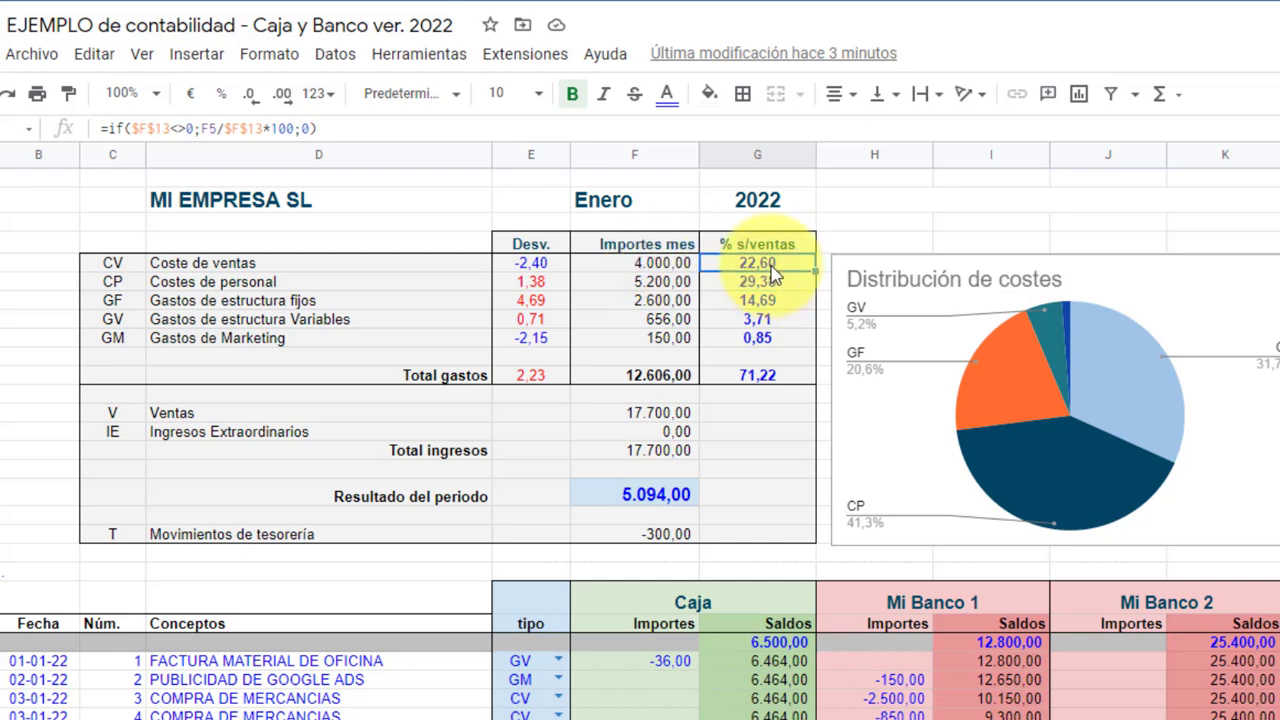
pyautogui.click(644, 414)
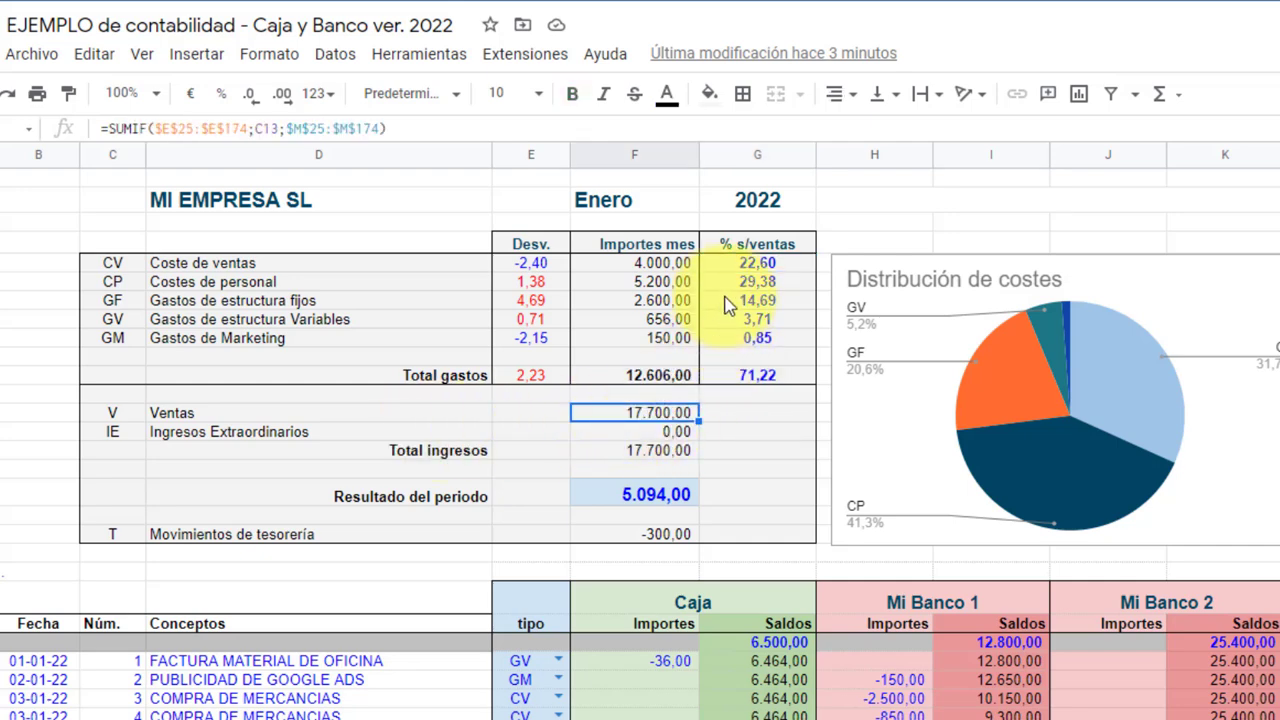
pyautogui.click(755, 285)
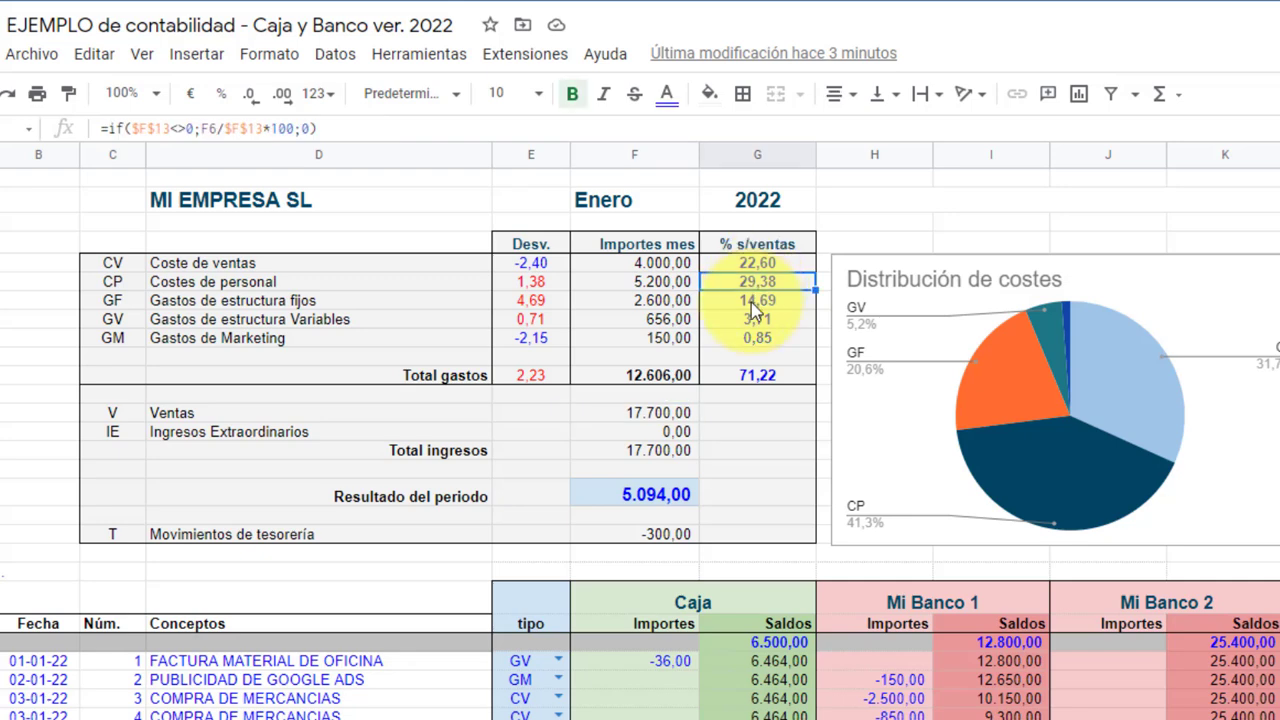
pyautogui.click(752, 302)
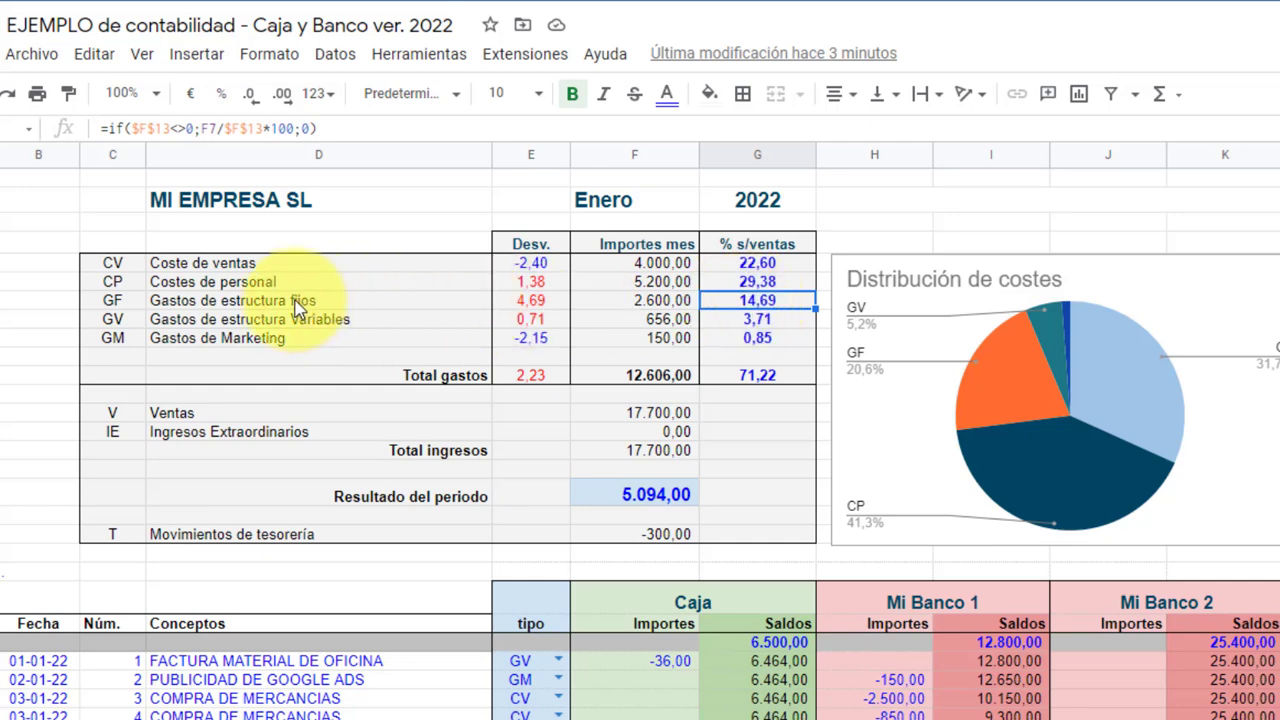
pyautogui.click(795, 321)
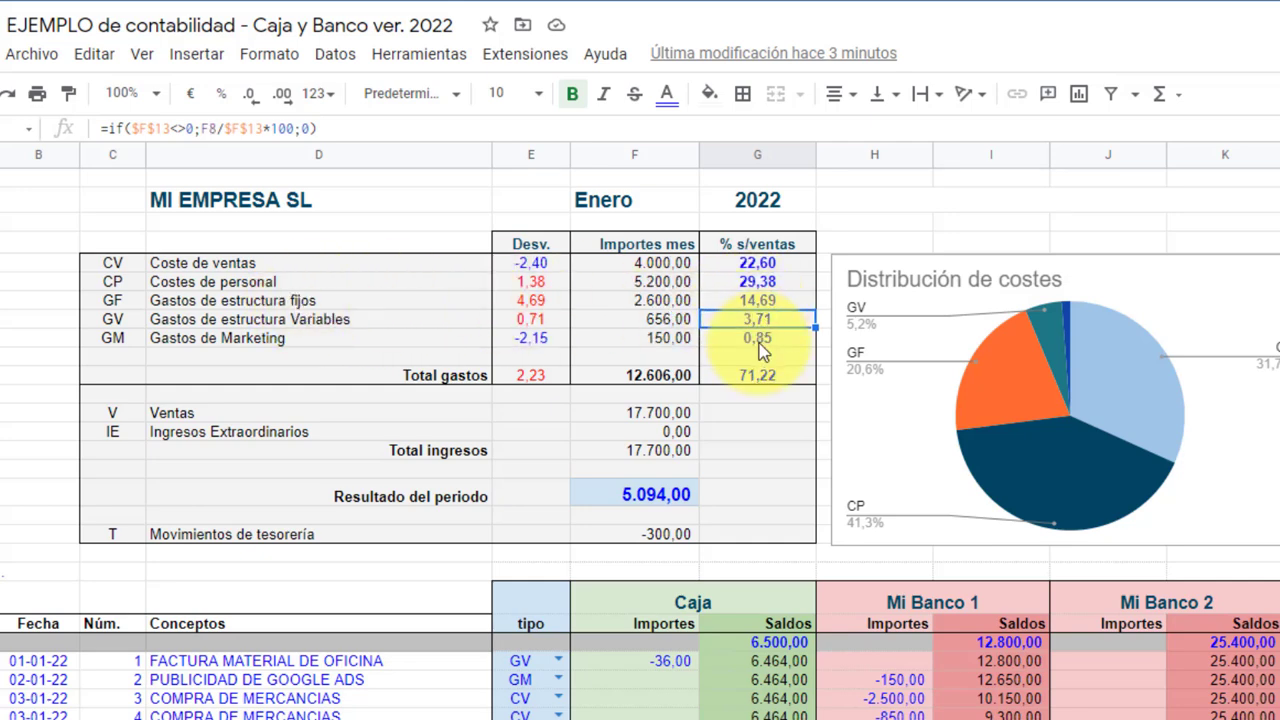
pyautogui.click(761, 343)
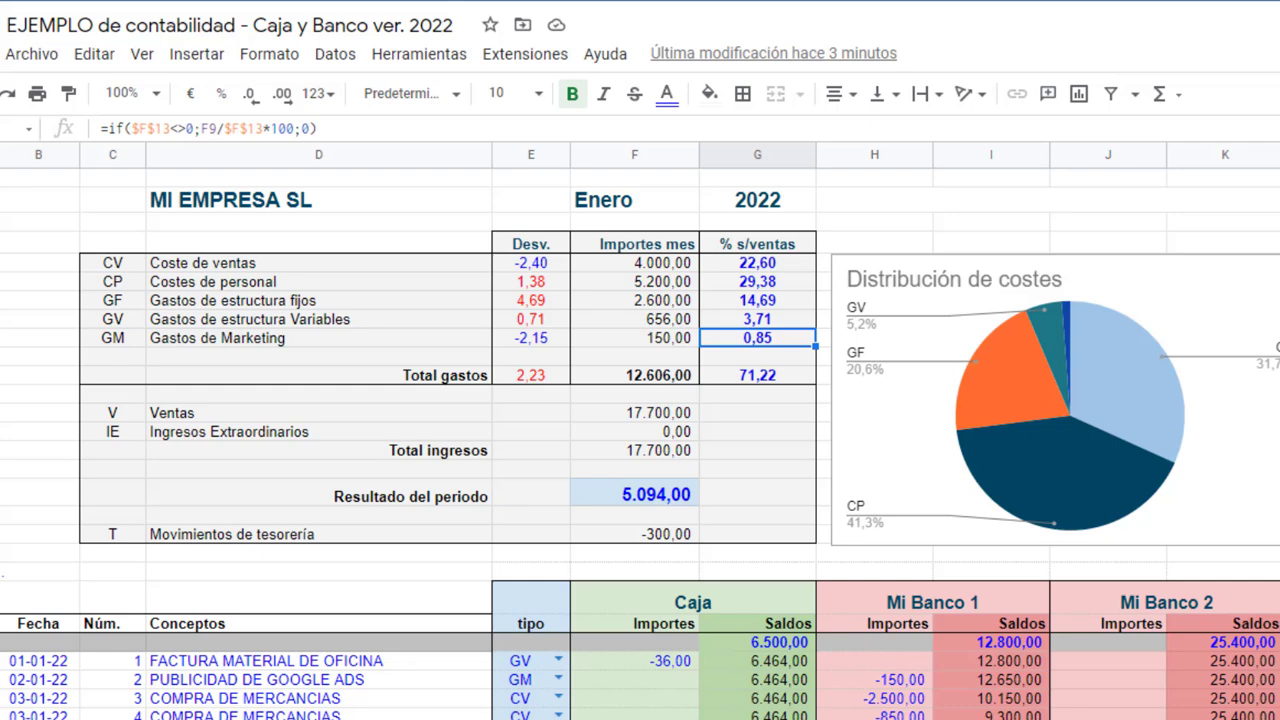
# Check the Objetivo en % values on the Config sheet, and return to January's % s/ventas figures for the five expense categories
pyautogui.click(810, 718)
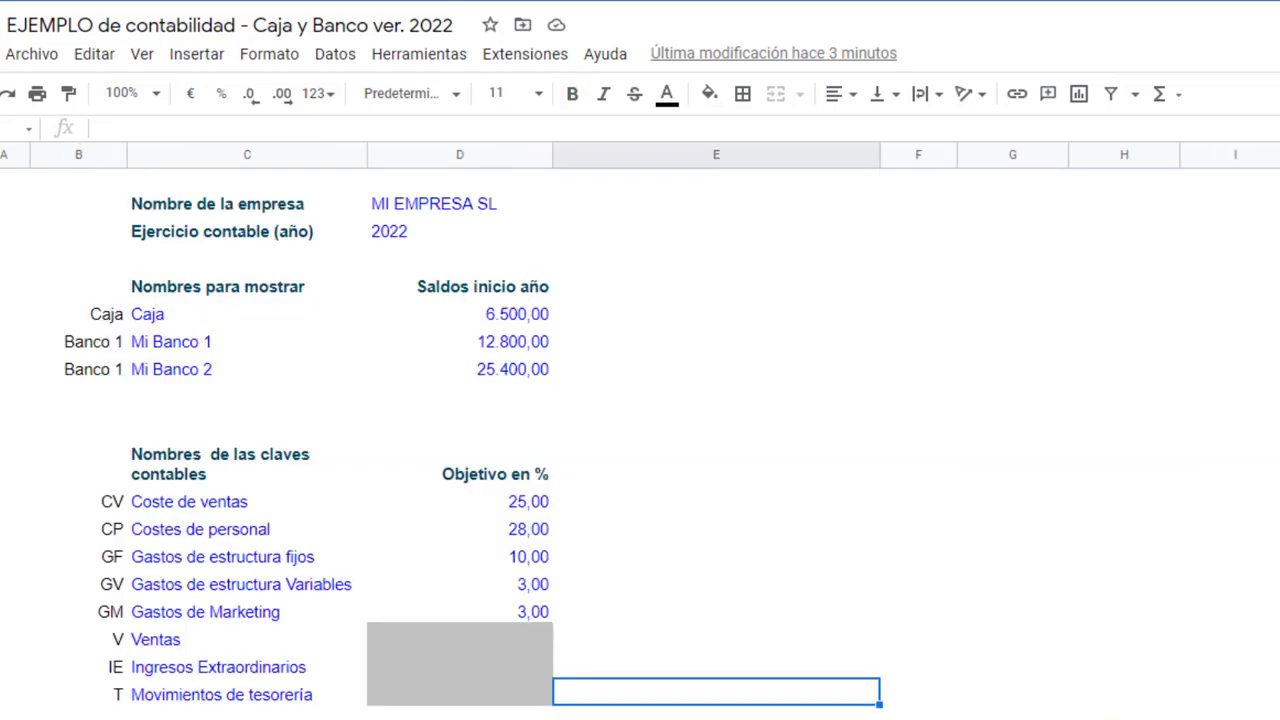
pyautogui.moveTo(536, 478); pyautogui.dragTo(534, 605)
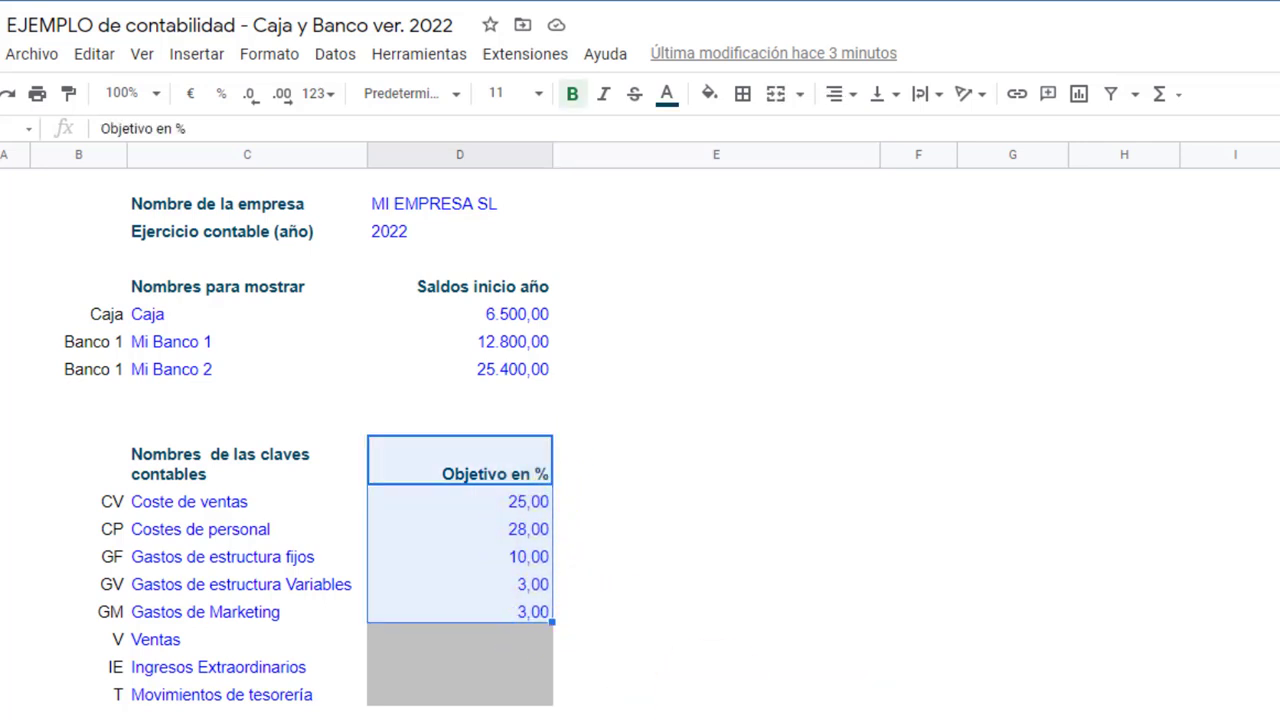
pyautogui.click(600, 718)
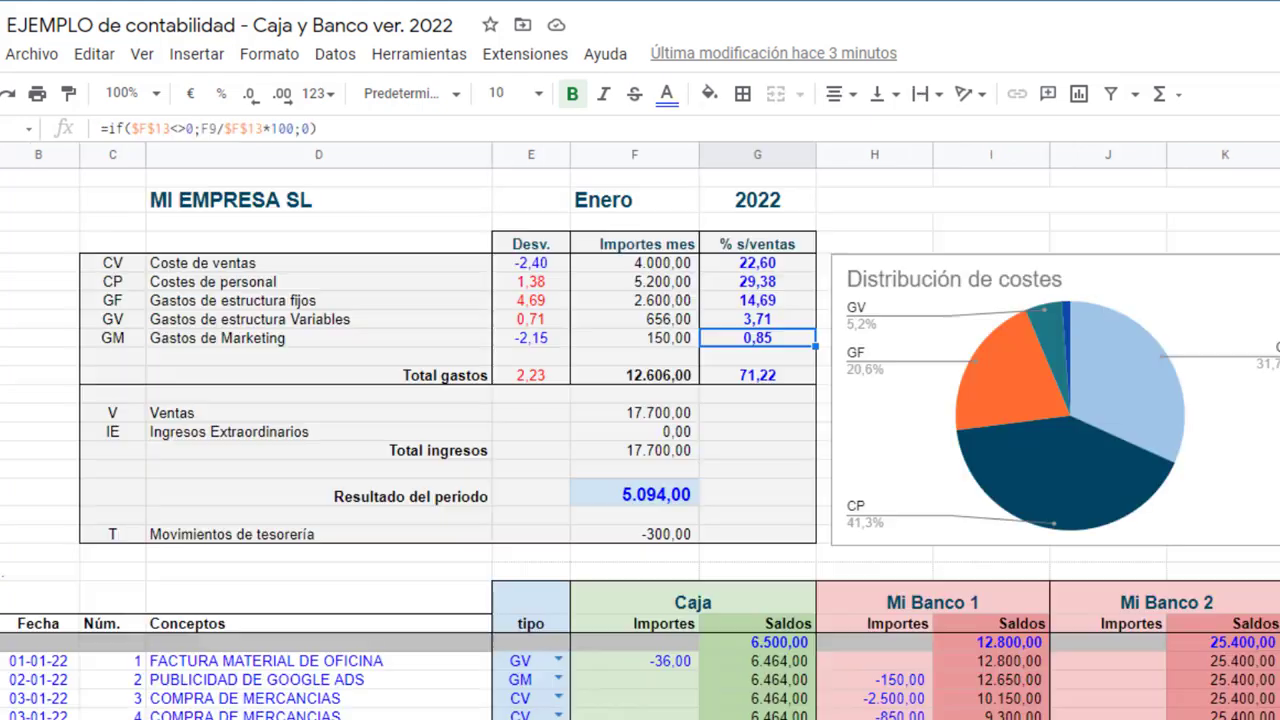
pyautogui.click(540, 414)
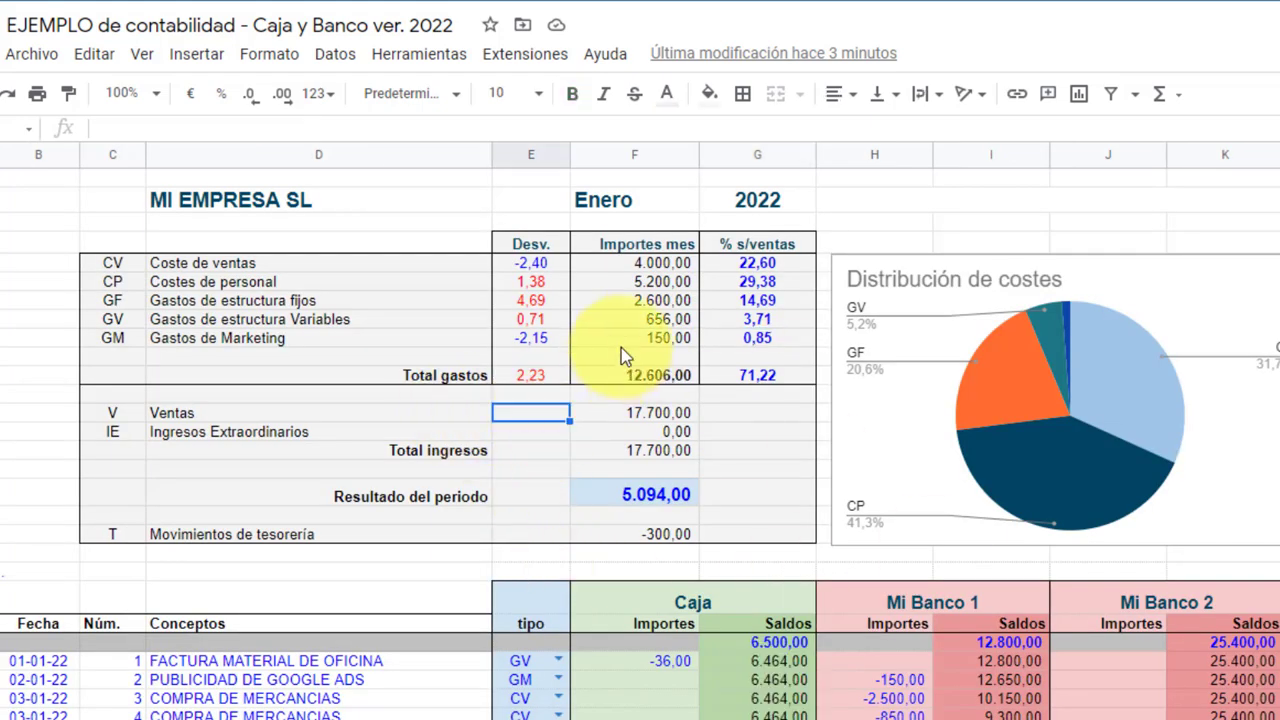
pyautogui.moveTo(757, 263); pyautogui.dragTo(762, 340)
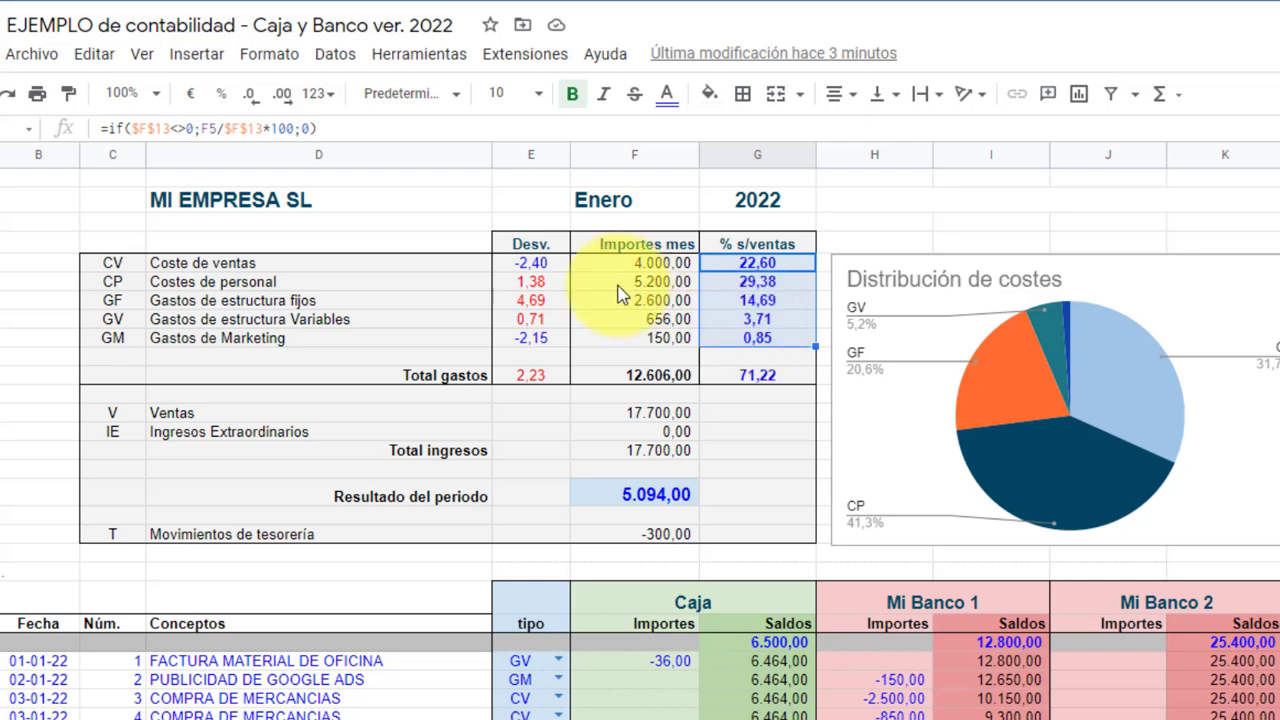
# Inspect the Desv. formulas for the CV, CP, GF and GV categories and for Total gastos
pyautogui.click(548, 266)
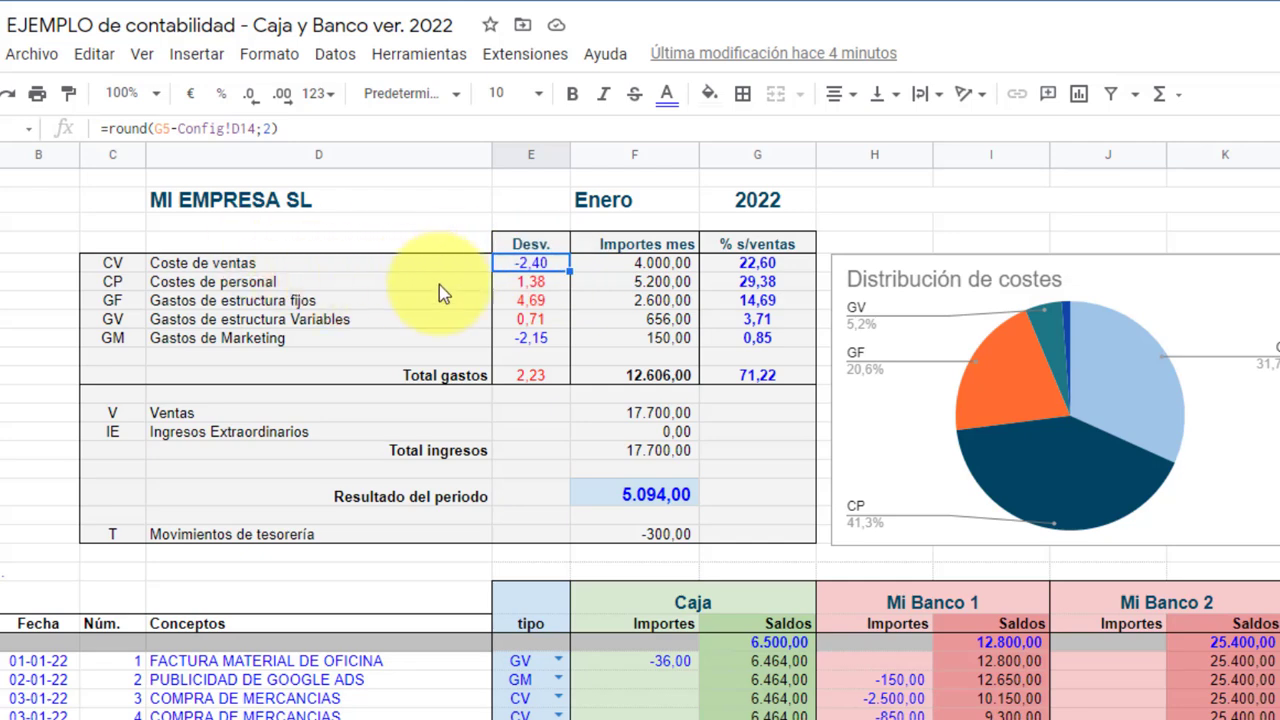
pyautogui.click(545, 285)
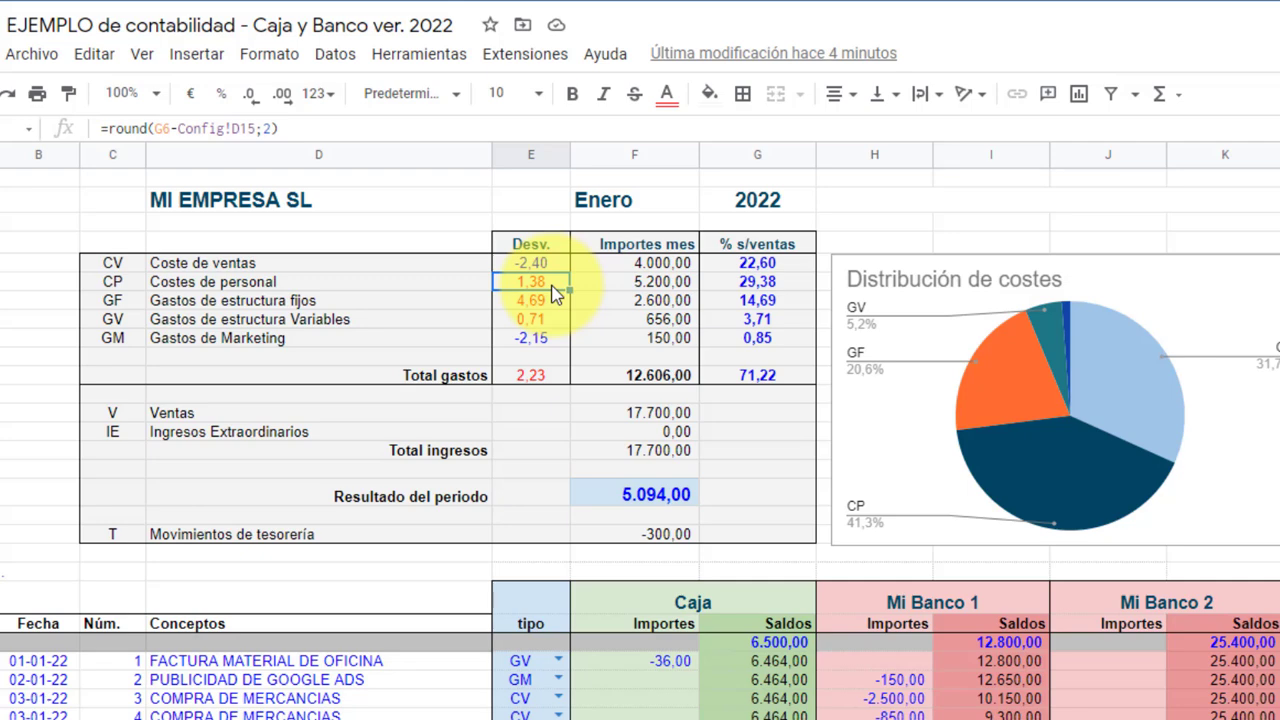
pyautogui.click(541, 305)
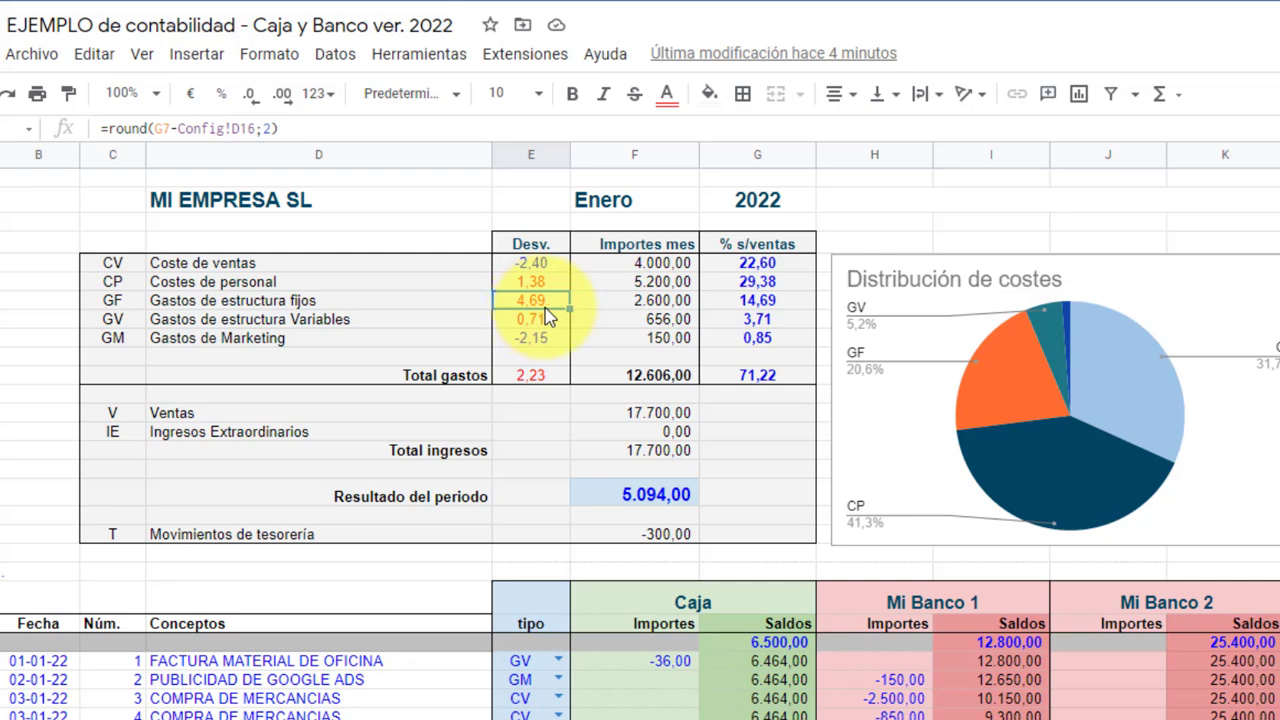
pyautogui.click(542, 322)
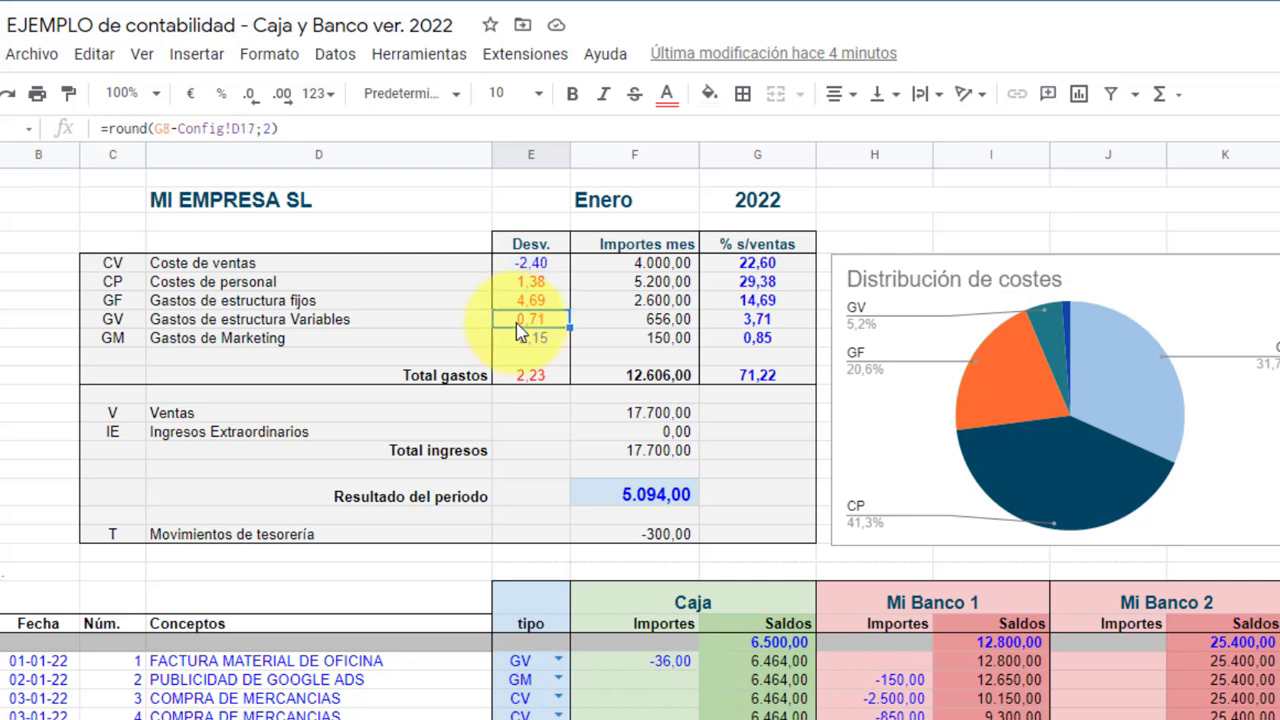
pyautogui.click(543, 385)
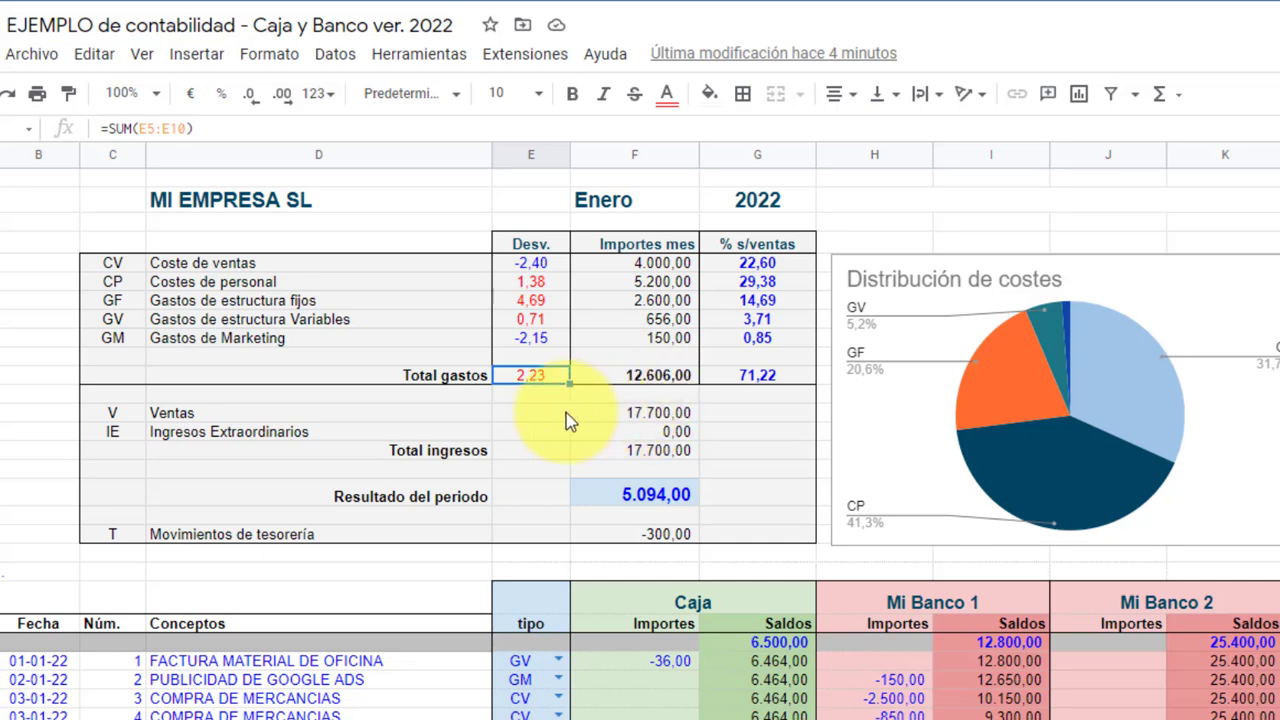
# Inspect the Ingresos Extraordinarios line with code IE, its monthly amount formula, and the Total ingresos amount in January's summary
pyautogui.click(255, 440)
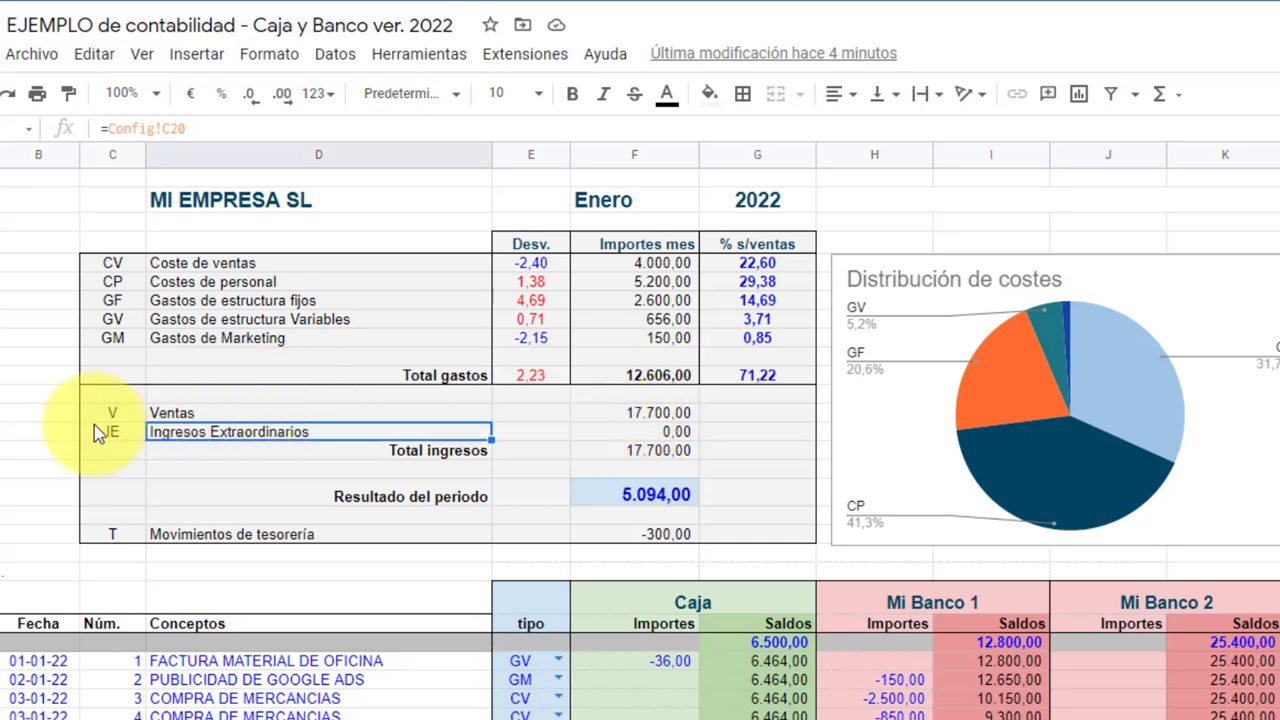
pyautogui.click(123, 438)
pyautogui.click(229, 440)
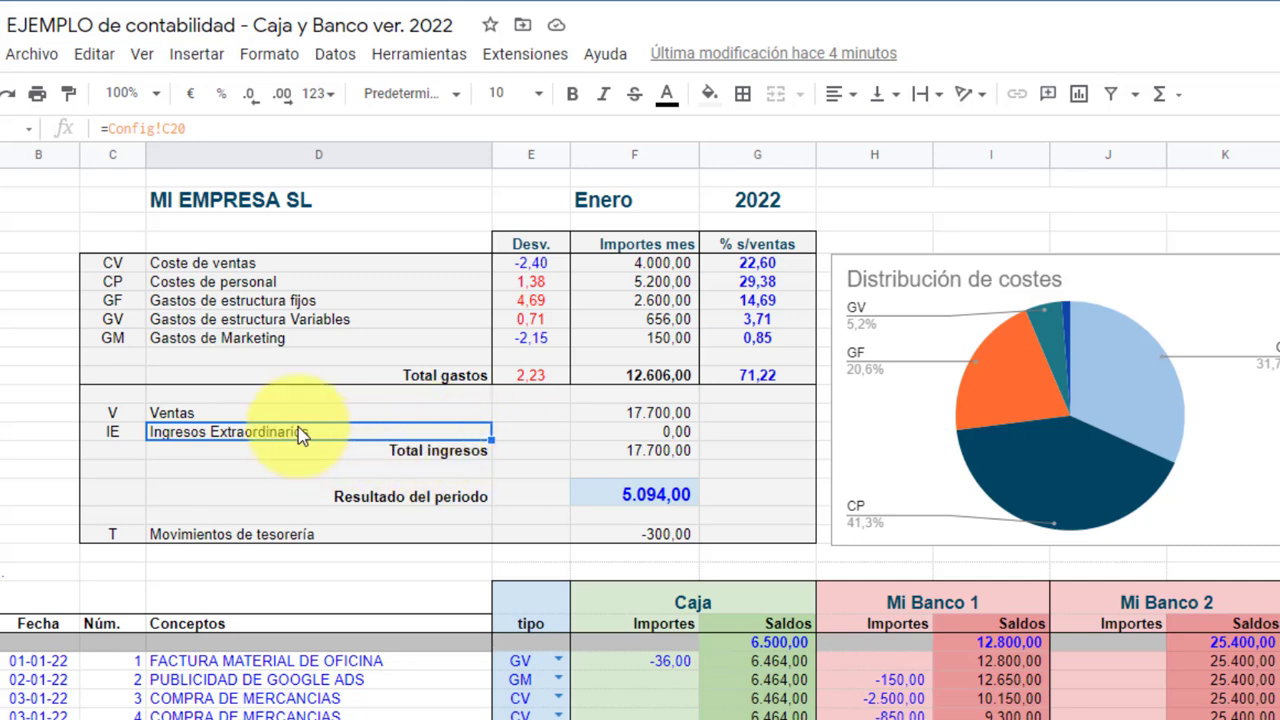
pyautogui.click(676, 434)
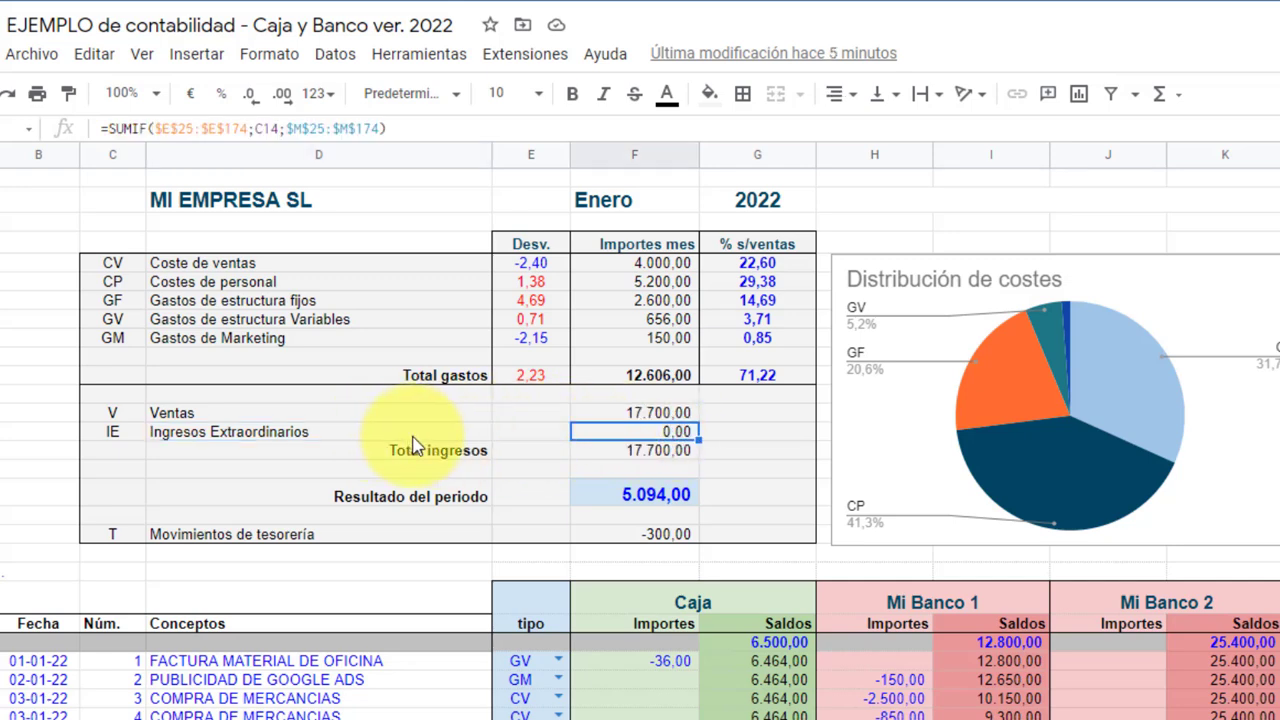
pyautogui.click(601, 452)
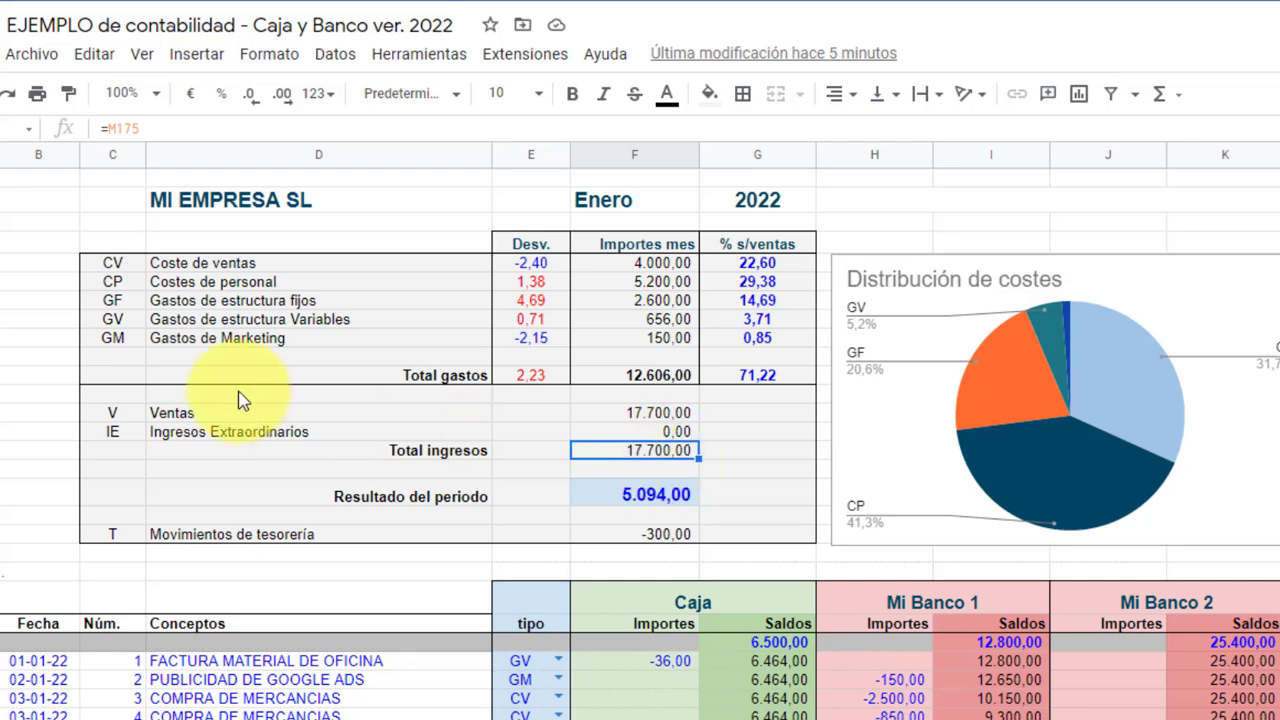
# Compare January's Ventas and Total gastos amounts behind the Resultado del periodo, and check the Movimientos de tesorería amount
pyautogui.click(210, 413)
pyautogui.click(672, 414)
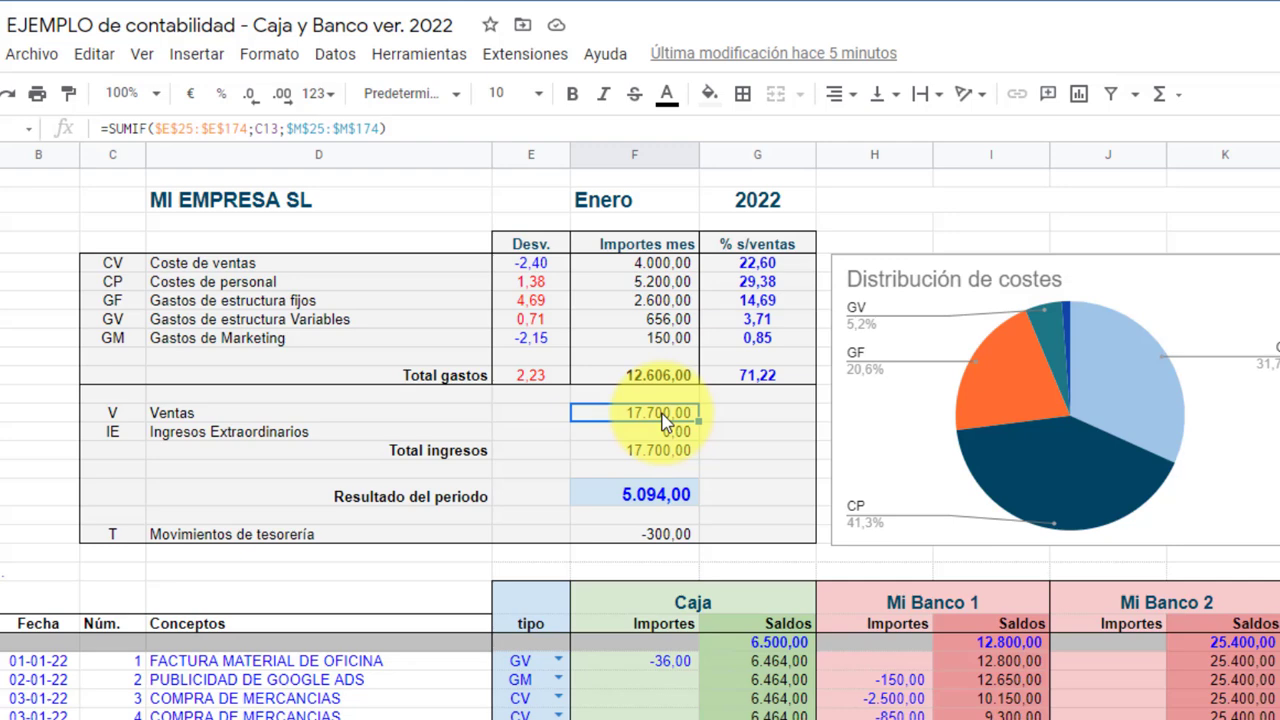
pyautogui.click(666, 378)
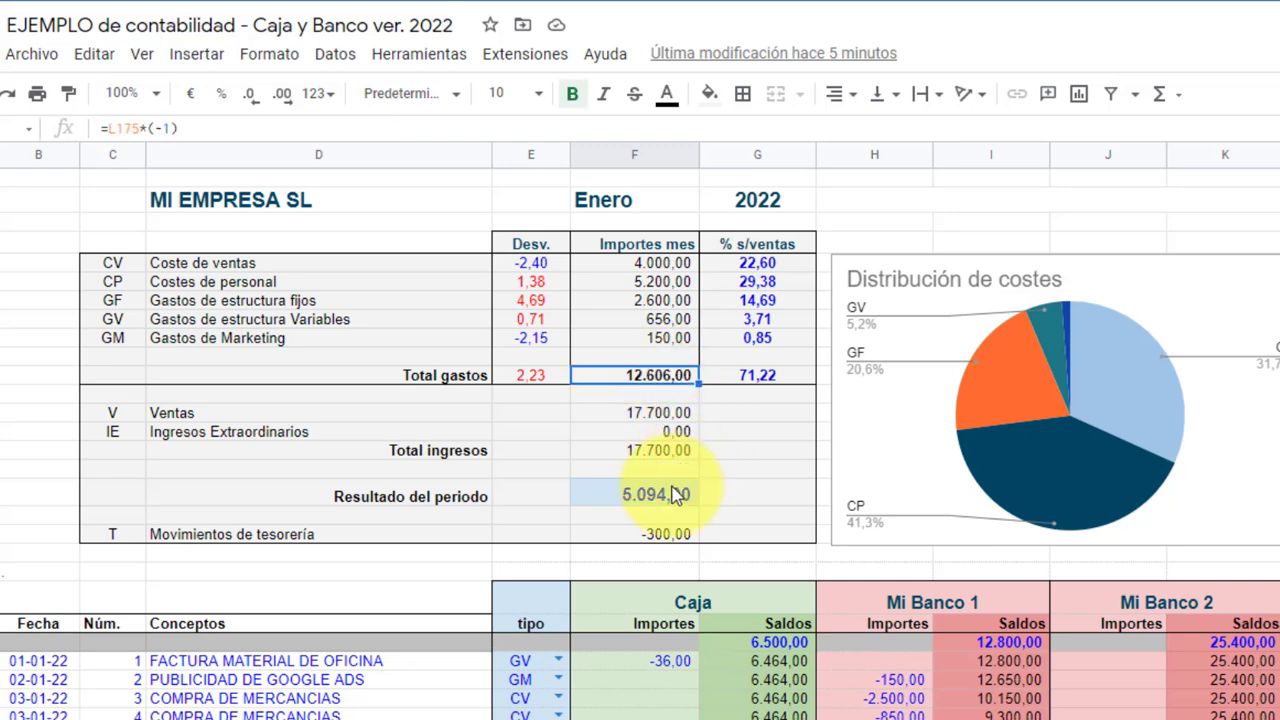
pyautogui.click(707, 494)
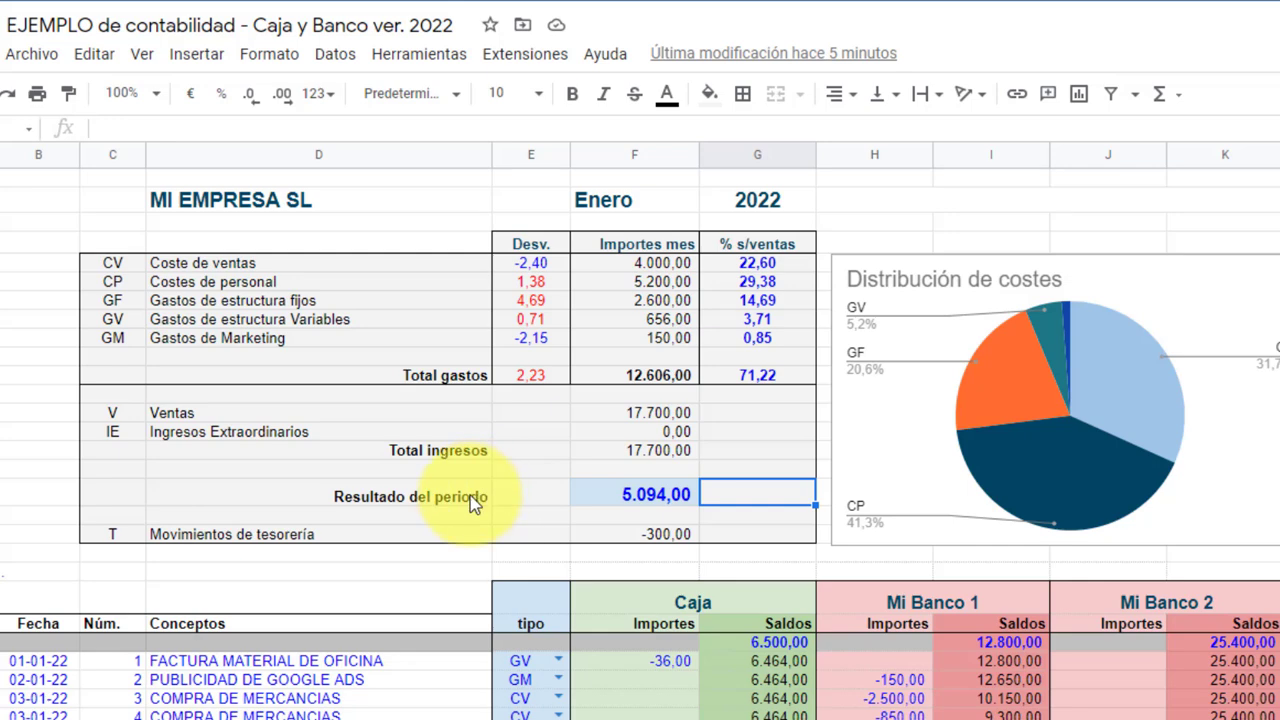
pyautogui.click(190, 540)
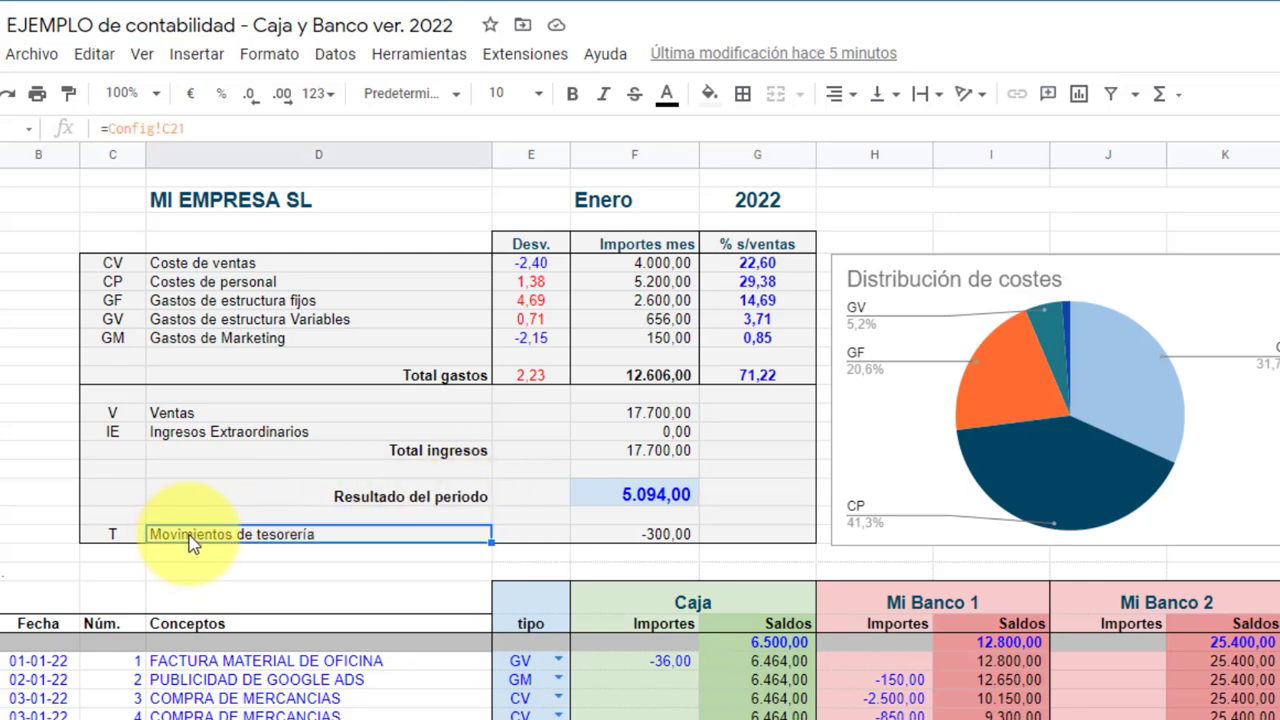
pyautogui.click(655, 538)
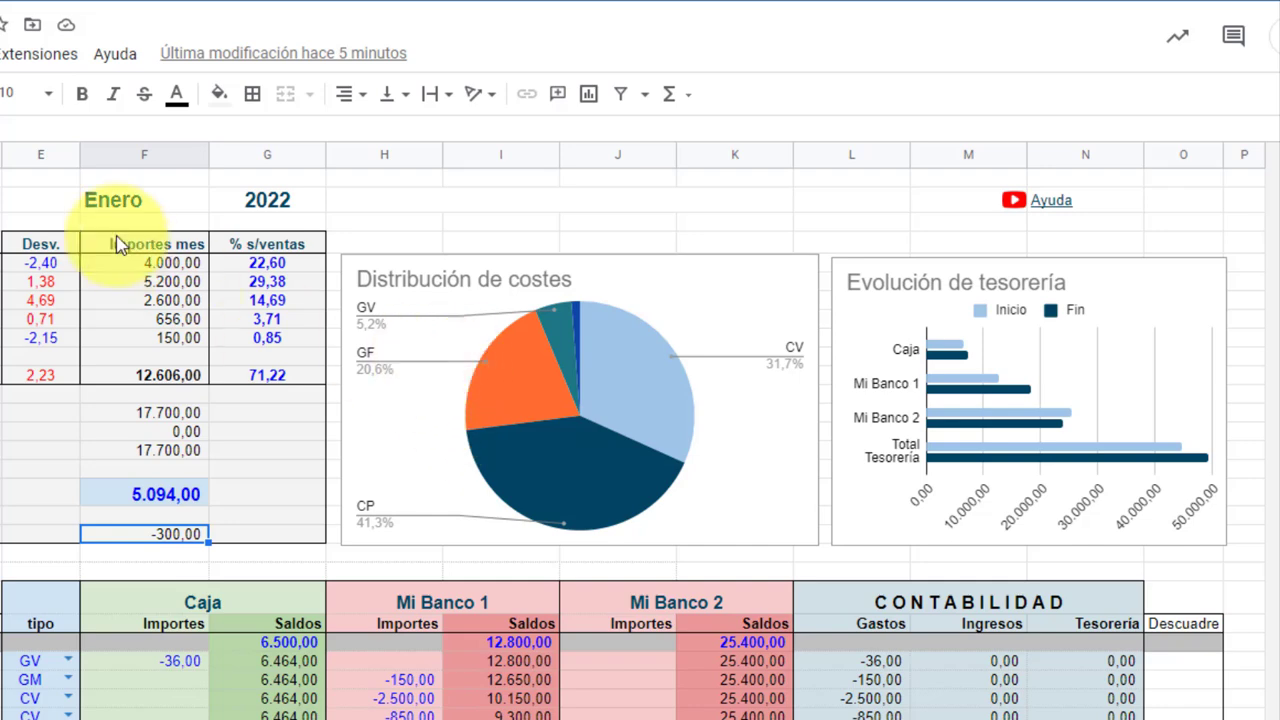
# Examine the % s/ventas figures of the five expense categories alongside January's charts and the entries below
pyautogui.moveTo(266, 264); pyautogui.dragTo(265, 327)
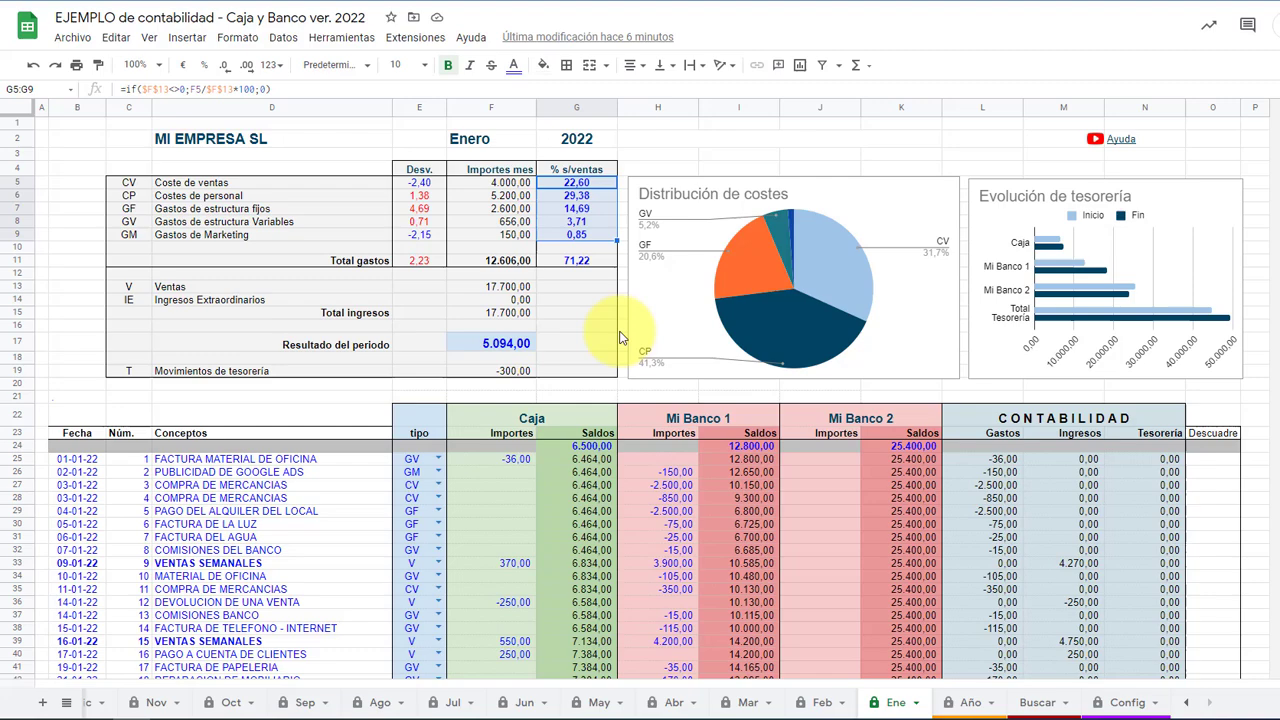
pyautogui.scroll(-5, 620, 337)
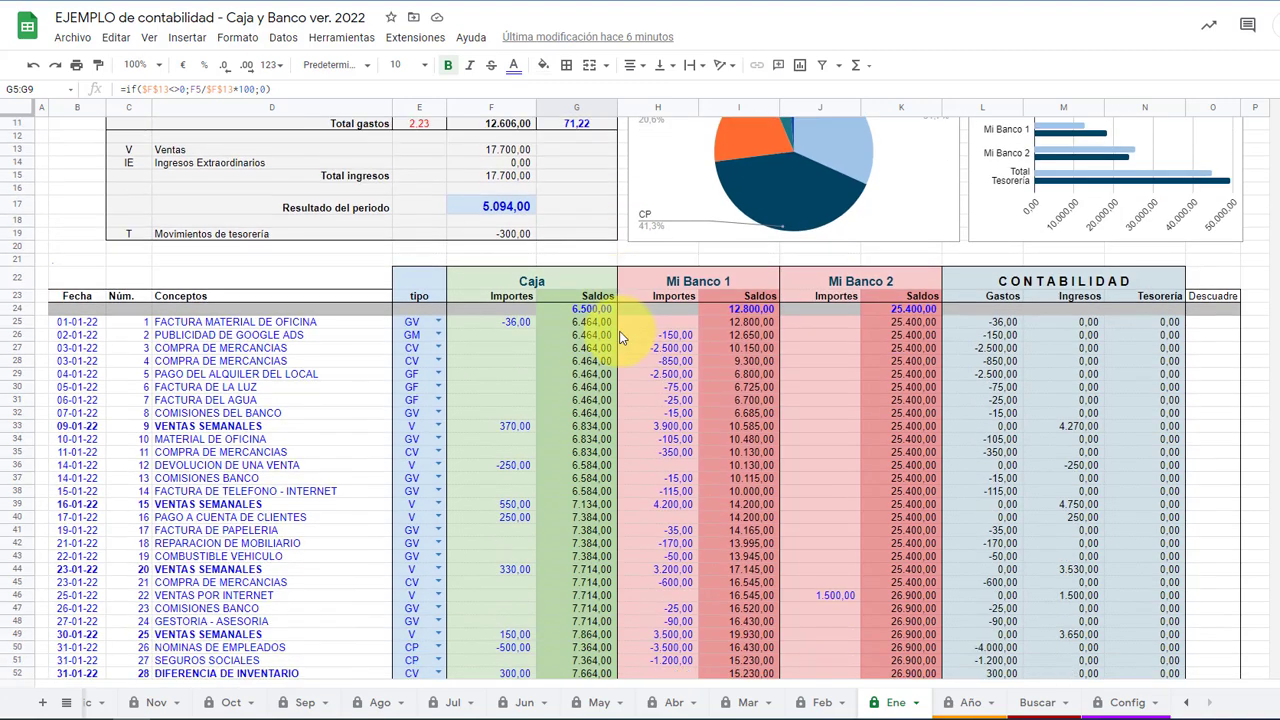
pyautogui.scroll(4, 620, 345)
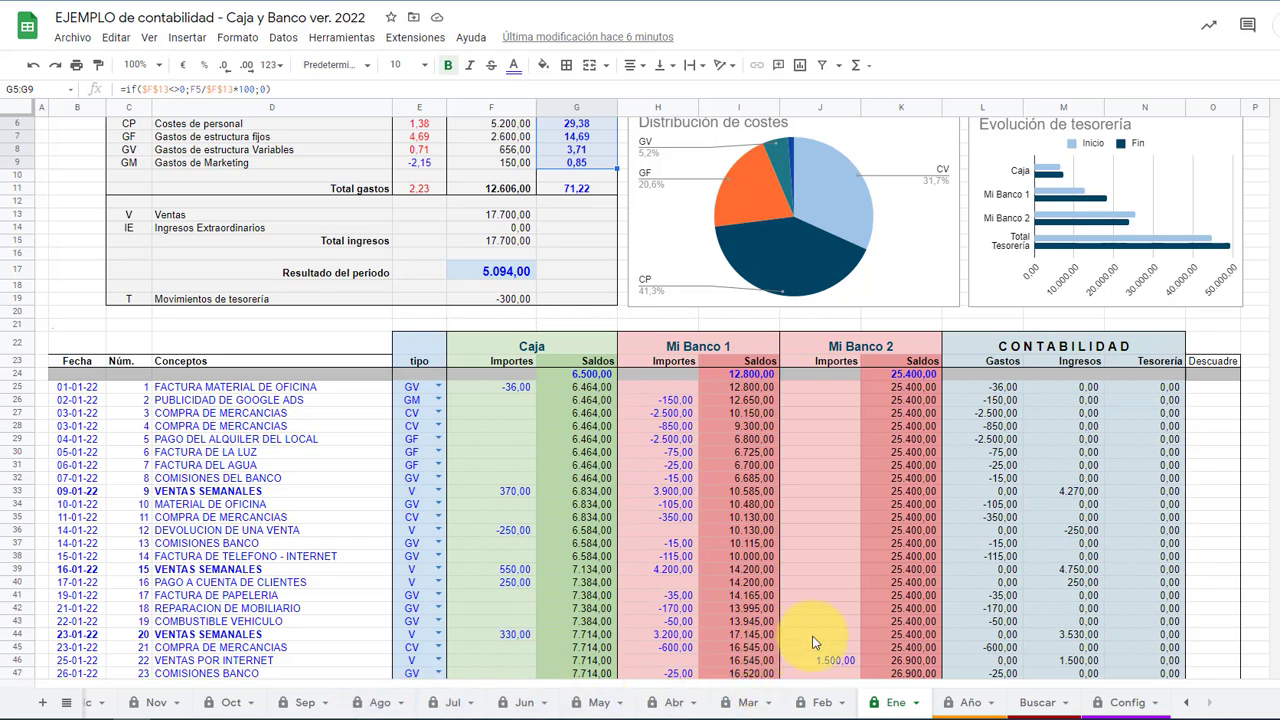
pyautogui.scroll(2, 812, 642)
pyautogui.scroll(-1, 733, 483)
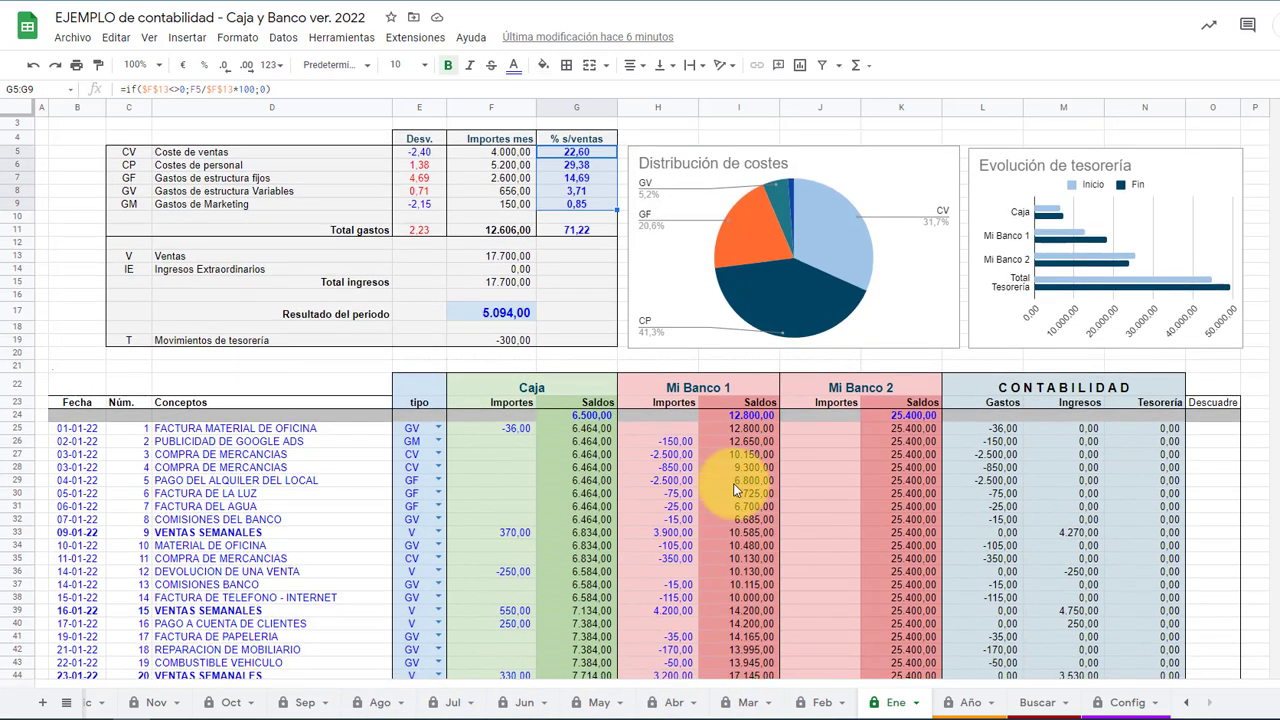
# Trace January's opening balances for Caja and Mi Banco 1 to the Saldos inicio año values on the Config sheet
pyautogui.click(590, 415)
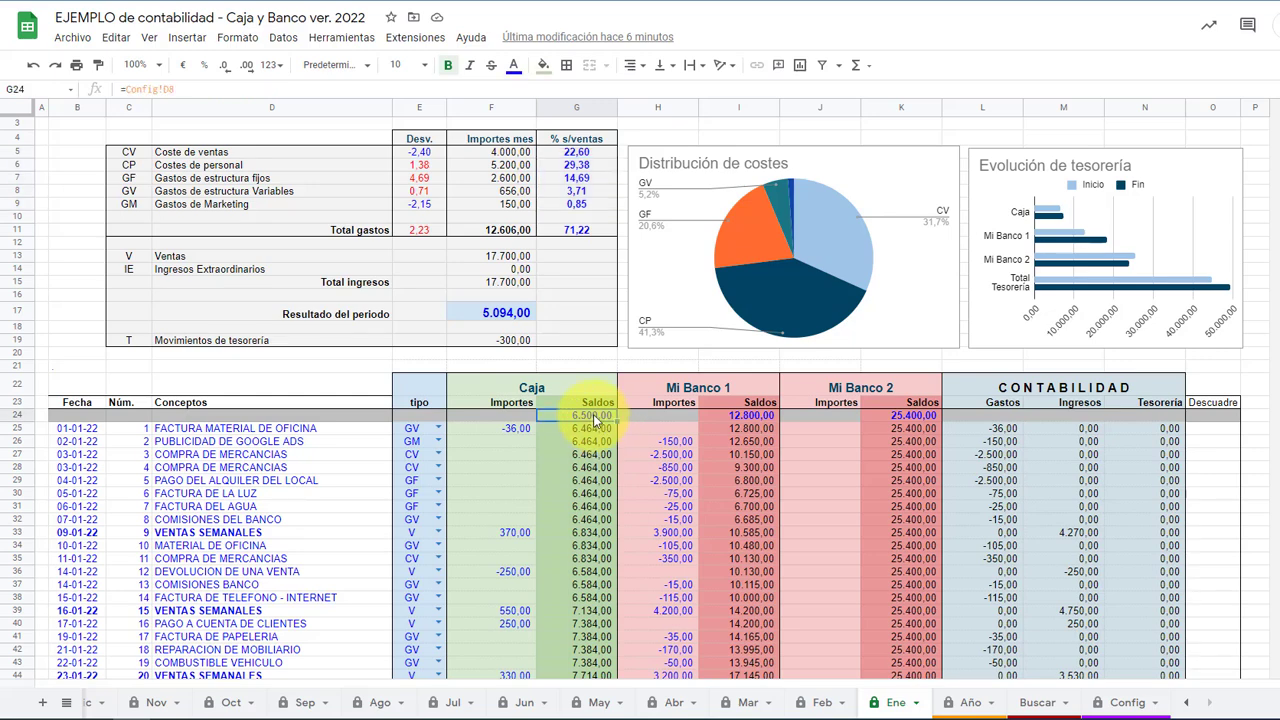
pyautogui.click(744, 416)
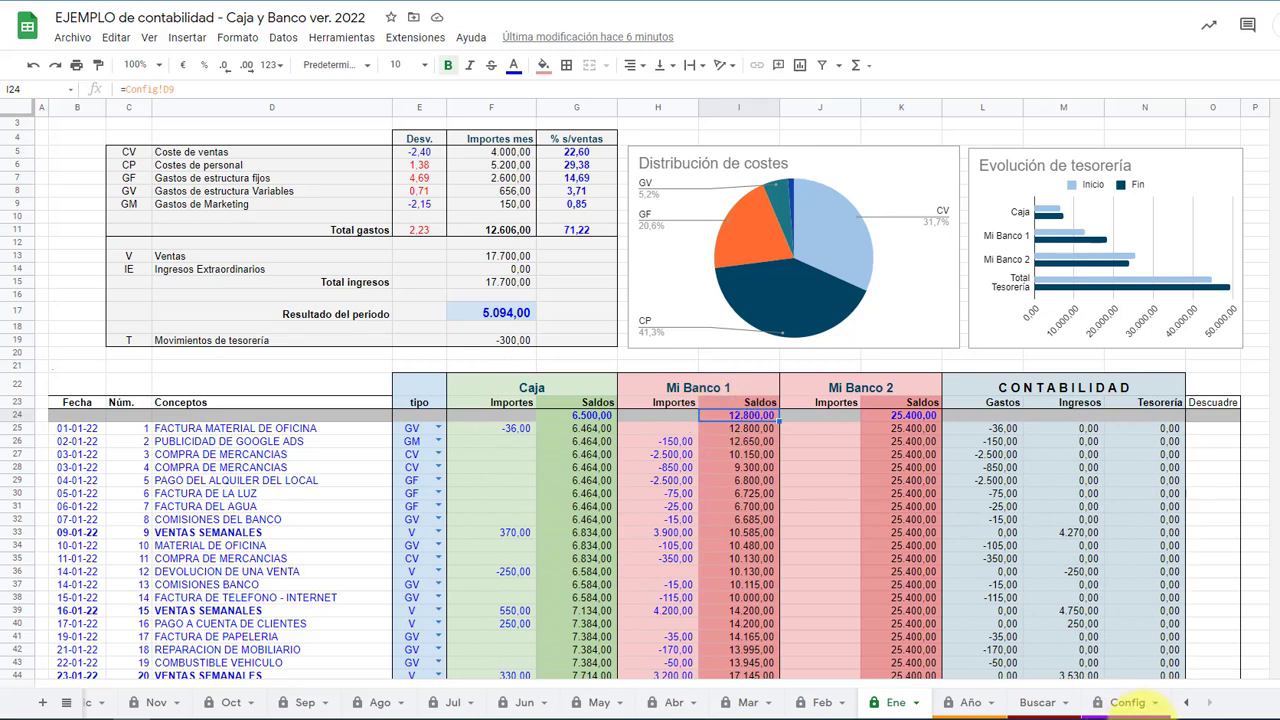
pyautogui.click(1127, 703)
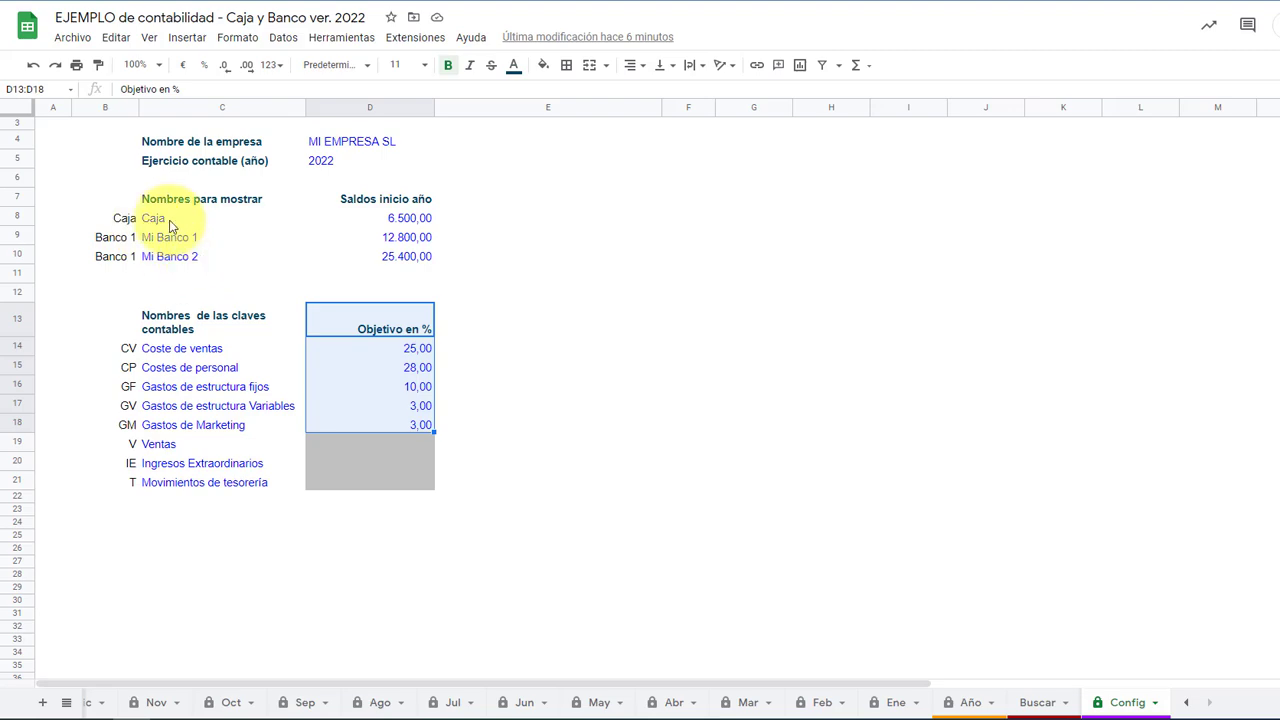
pyautogui.moveTo(165, 220); pyautogui.dragTo(400, 258)
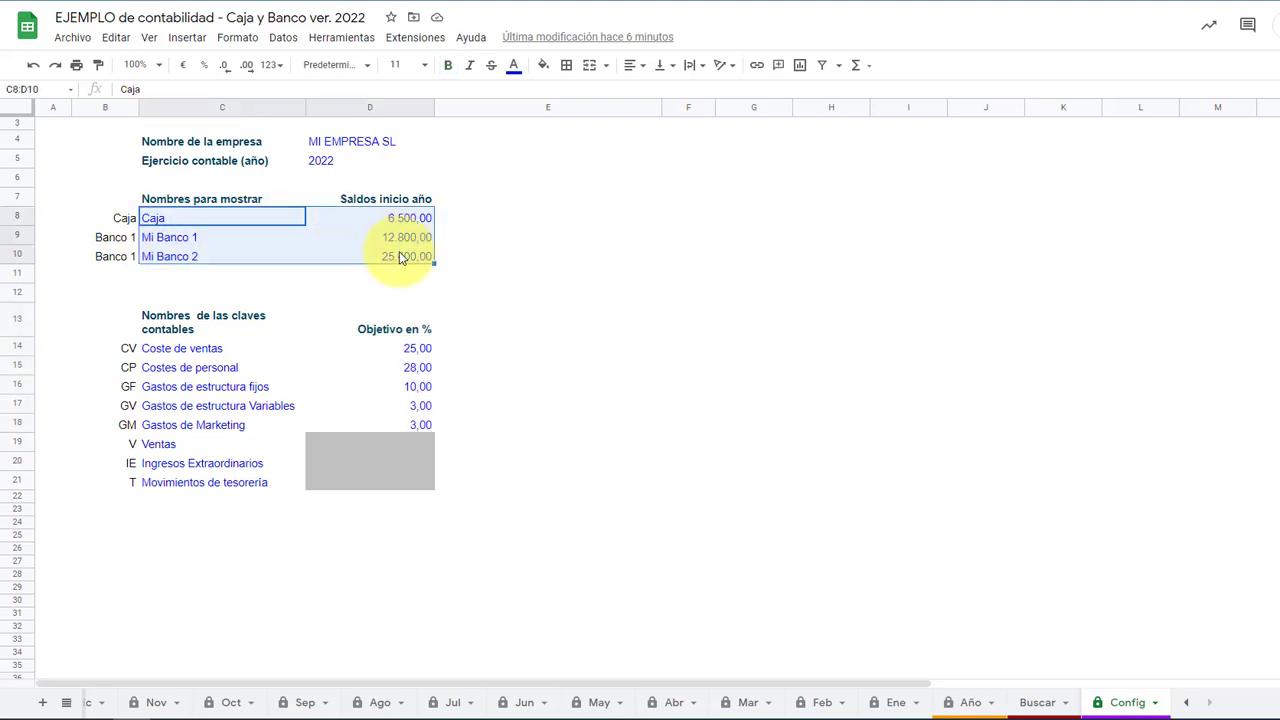
# Inspect the opening balance formulas for Caja, Mi Banco 1 and Mi Banco 2 on the February sheet
pyautogui.click(891, 703)
pyautogui.click(820, 703)
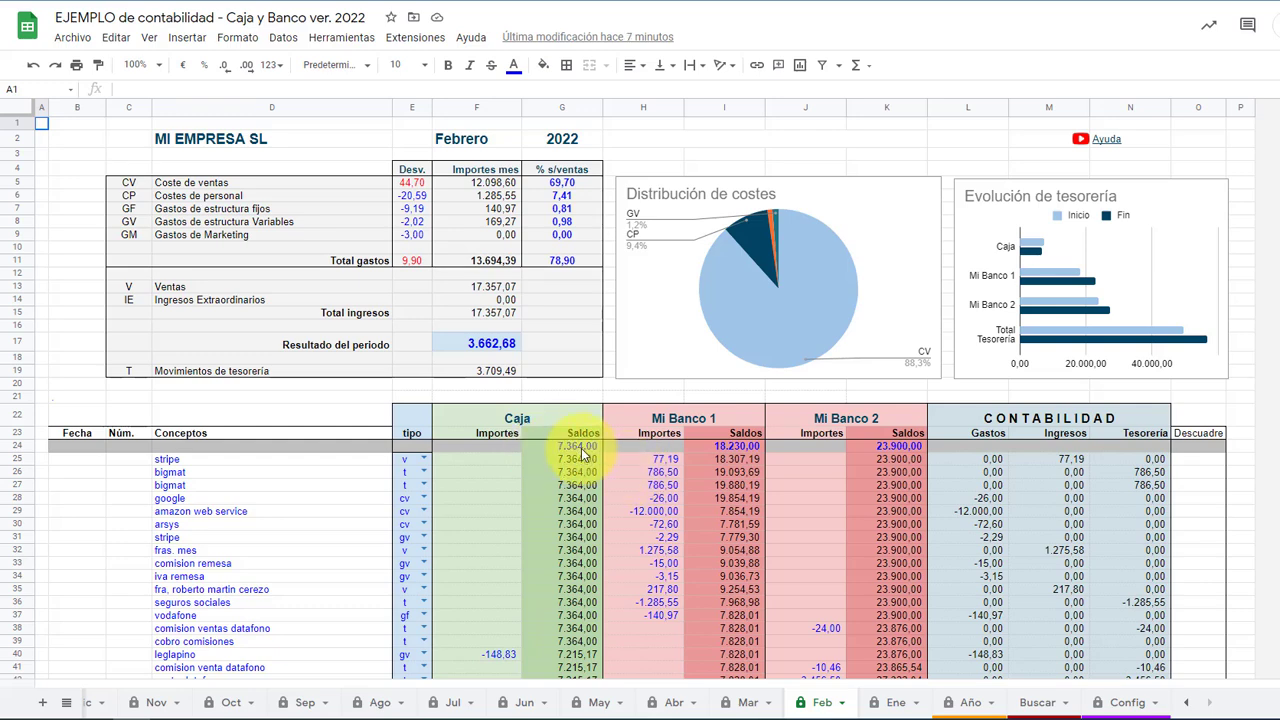
pyautogui.click(581, 447)
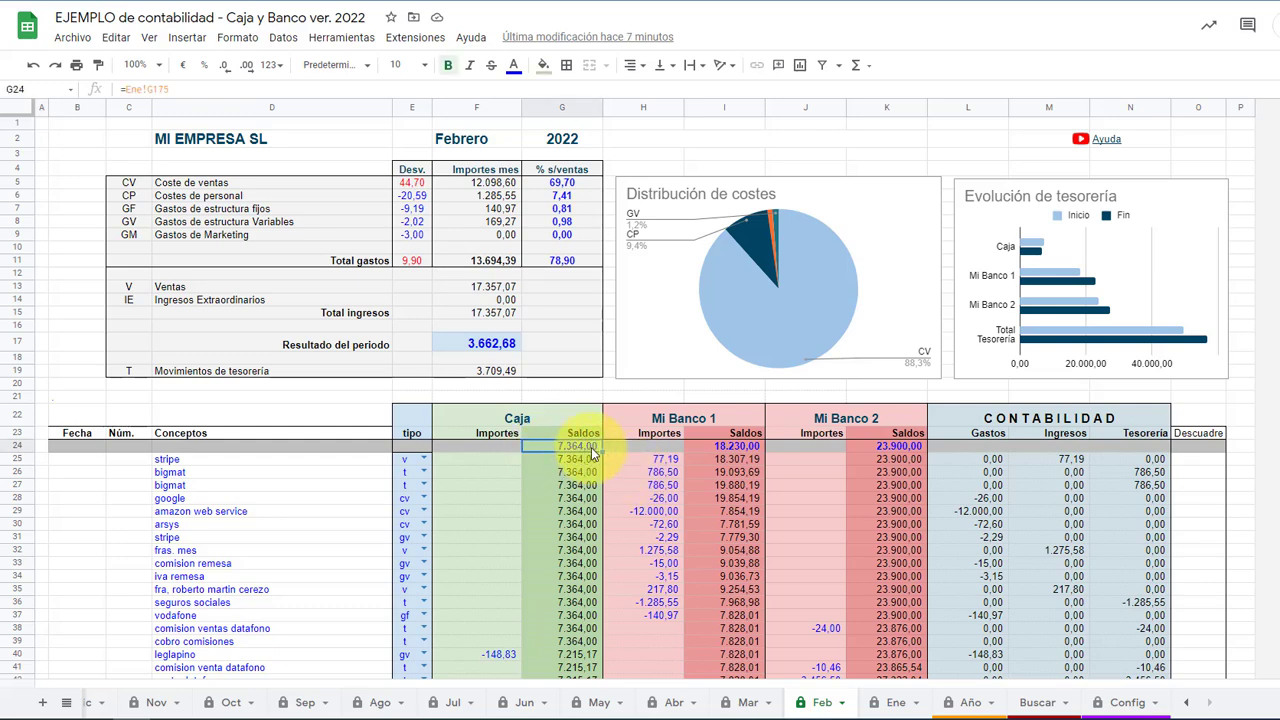
pyautogui.click(740, 447)
pyautogui.click(887, 450)
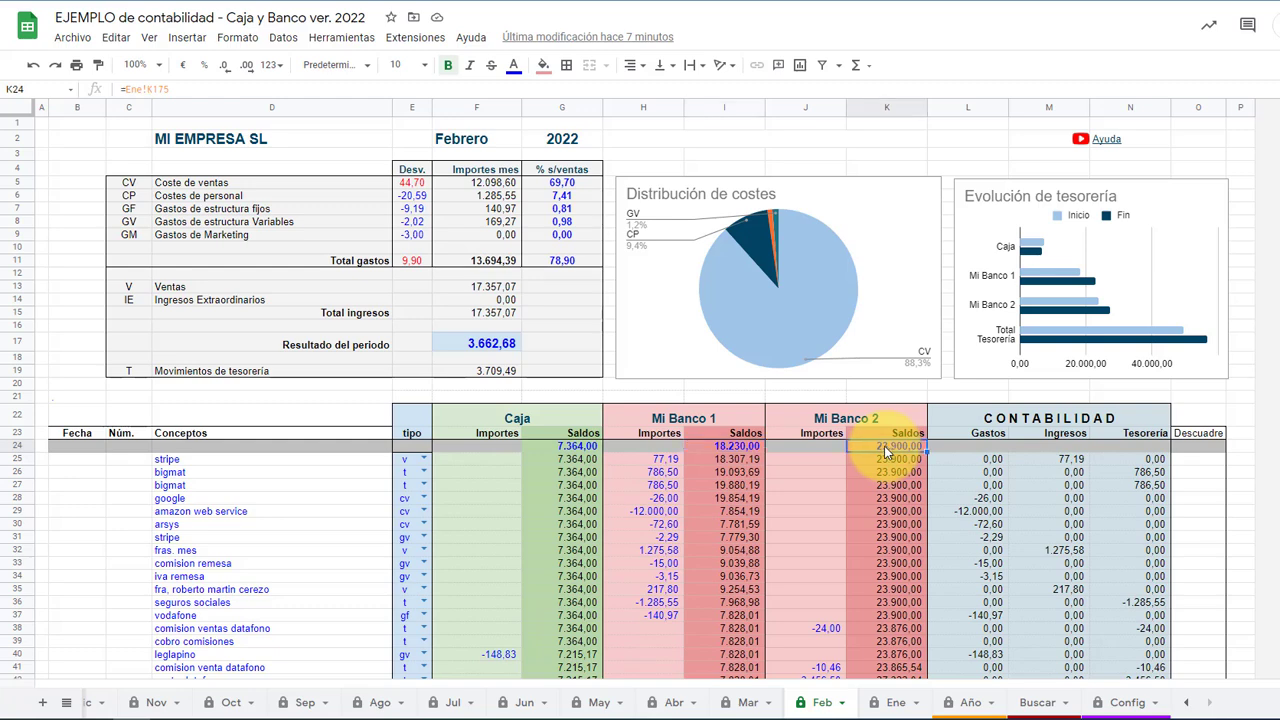
pyautogui.click(564, 448)
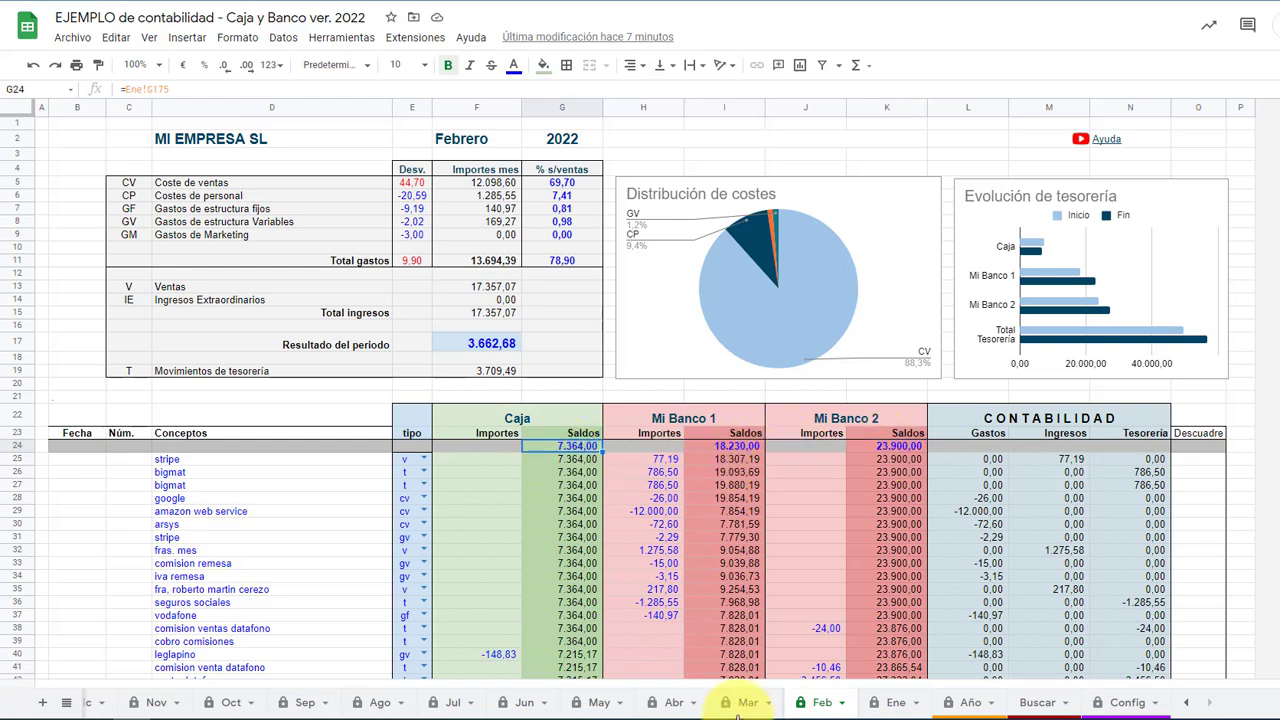
# Check the closing balance of Mi Banco 1 in January's totals row, and return to January's summary and first entries
pyautogui.click(895, 702)
pyautogui.scroll(-8, 752, 577)
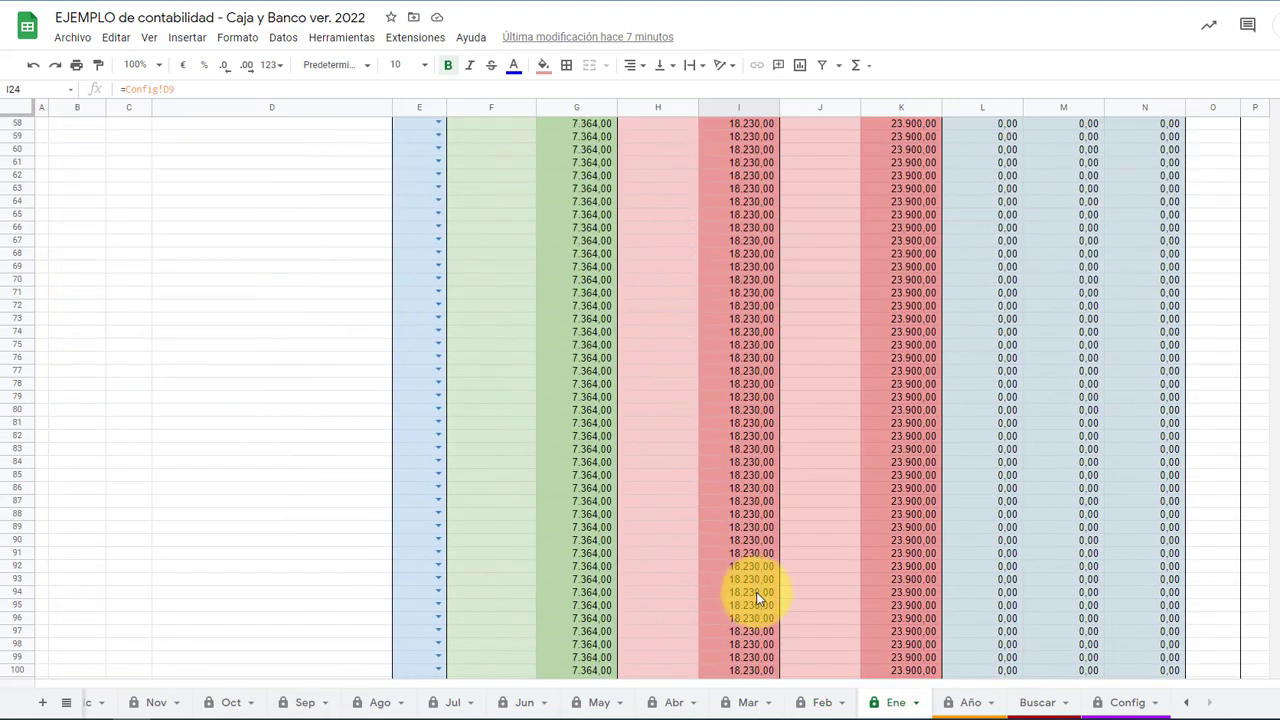
pyautogui.scroll(-12, 756, 600)
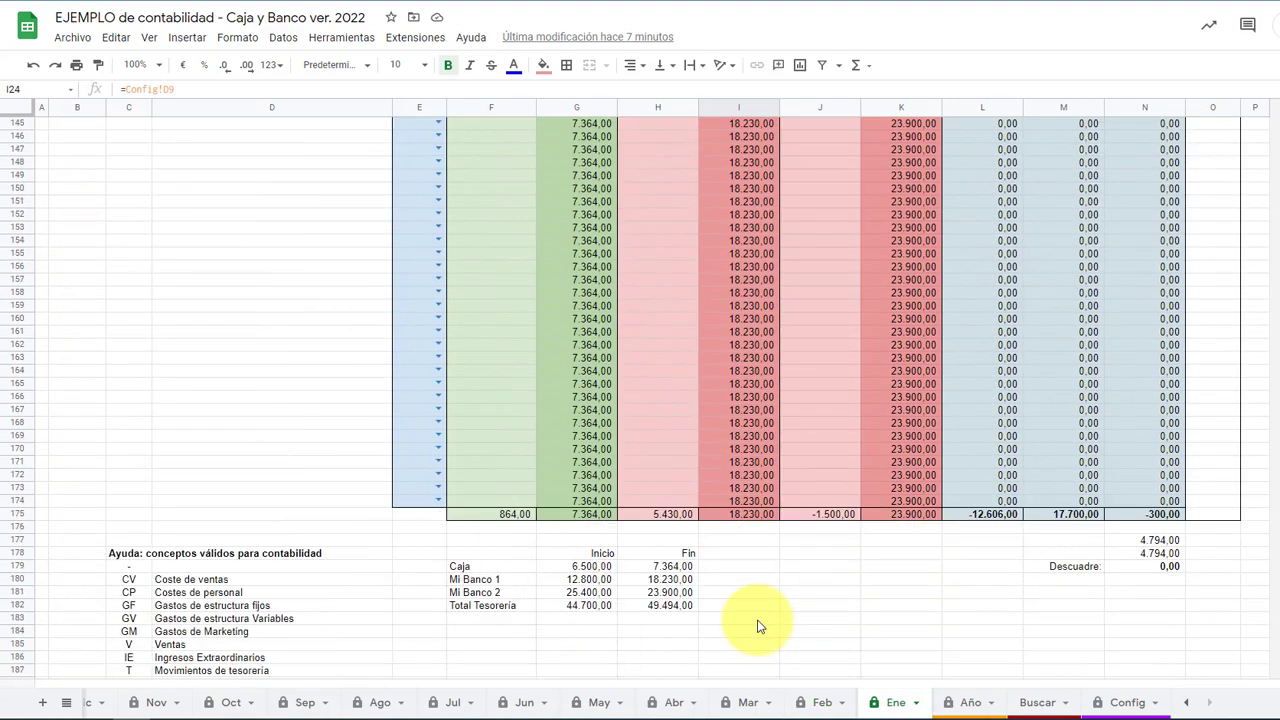
pyautogui.click(762, 514)
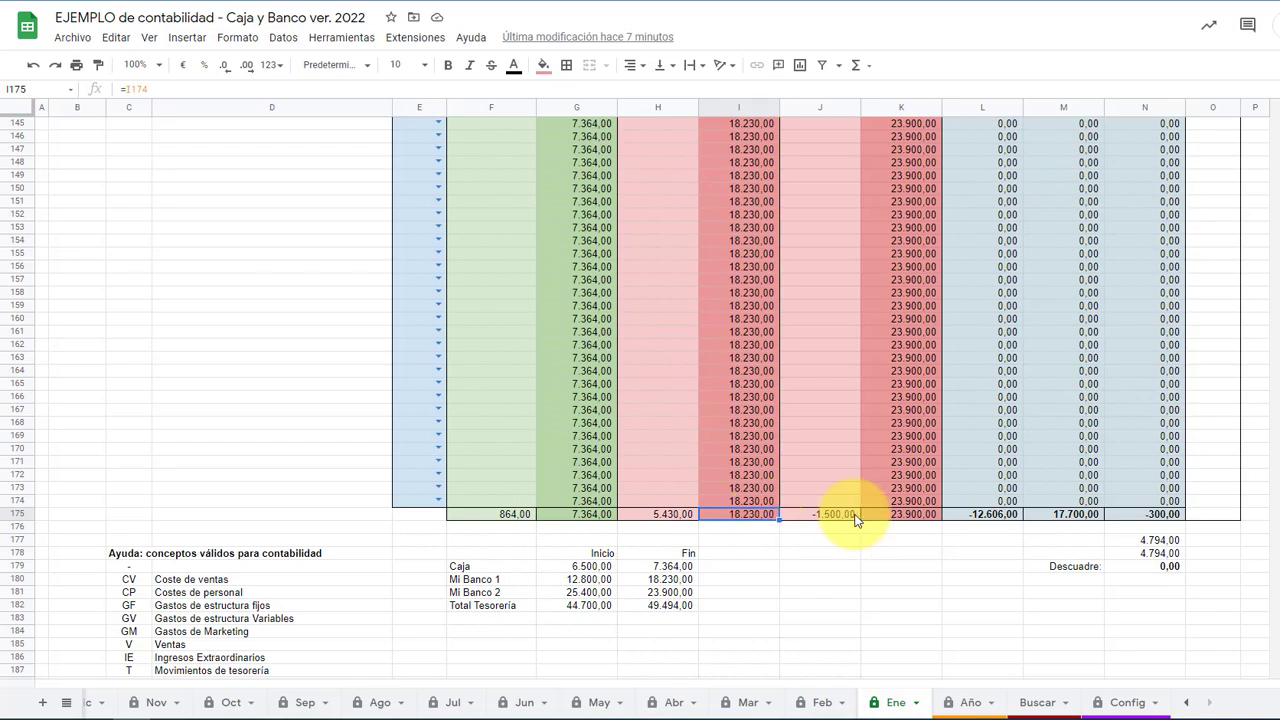
pyautogui.scroll(20, 635, 398)
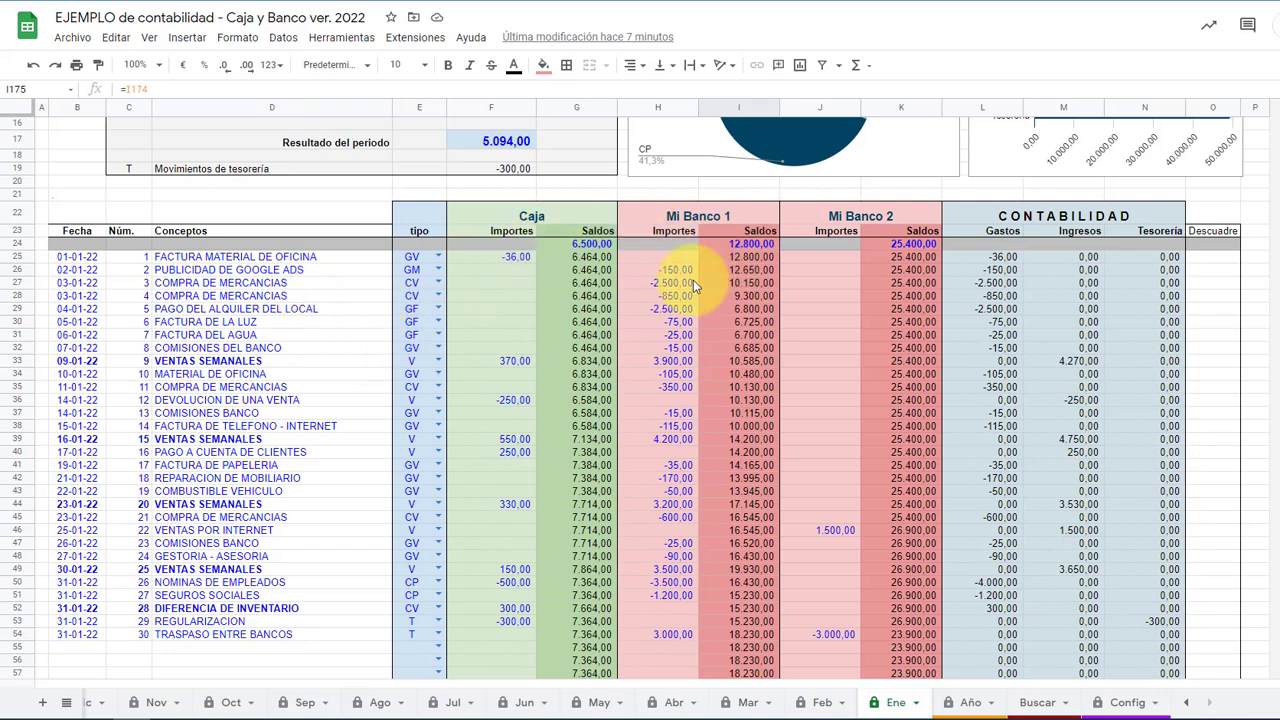
pyautogui.scroll(2, 651, 345)
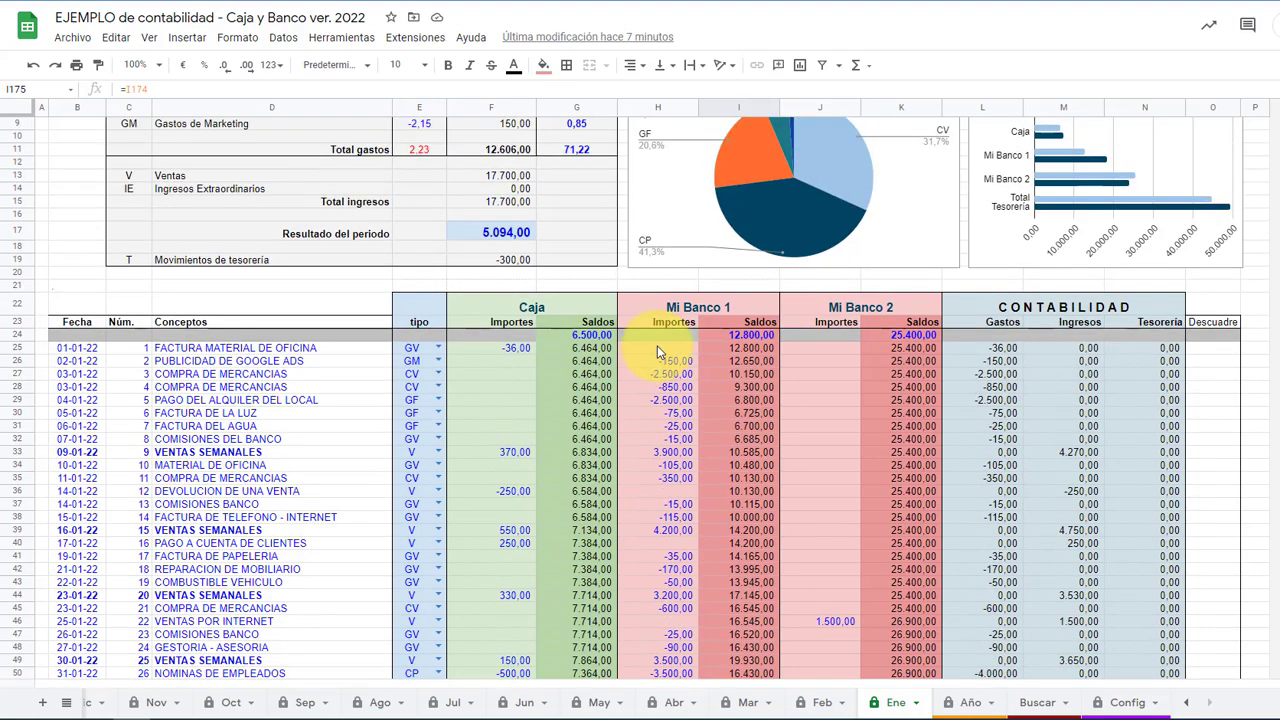
pyautogui.scroll(2, 657, 345)
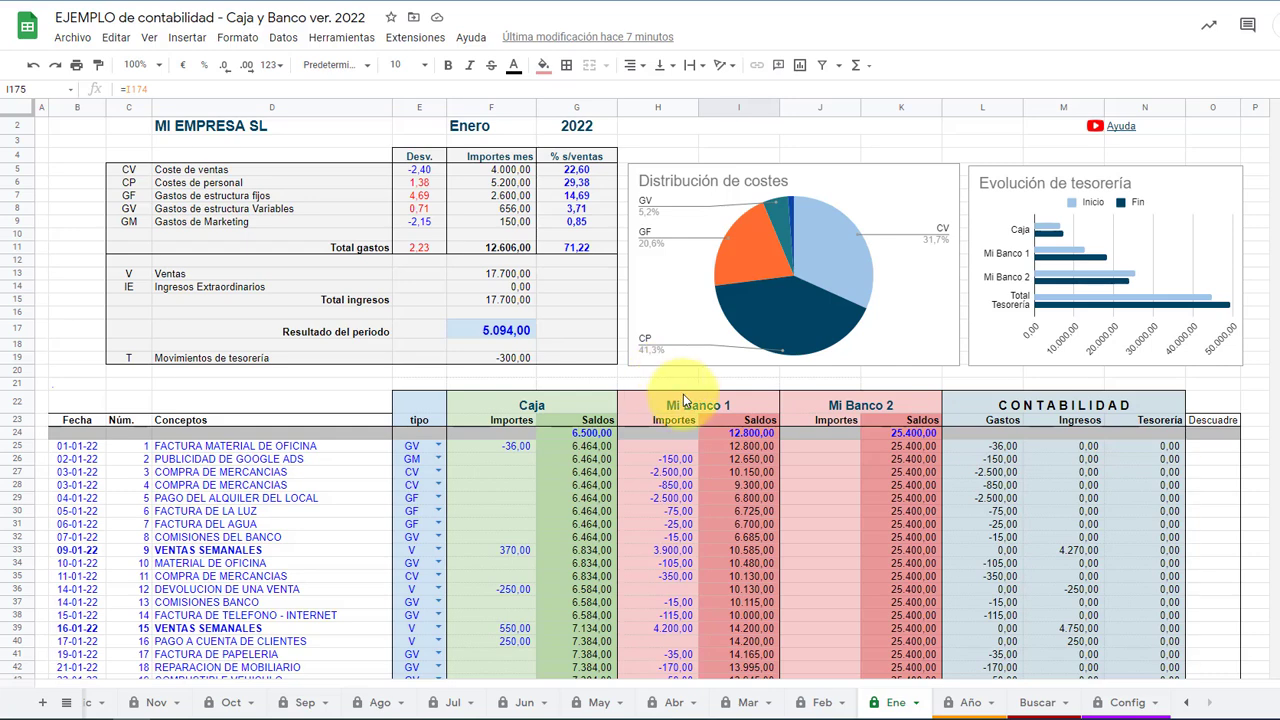
pyautogui.scroll(-2, 684, 400)
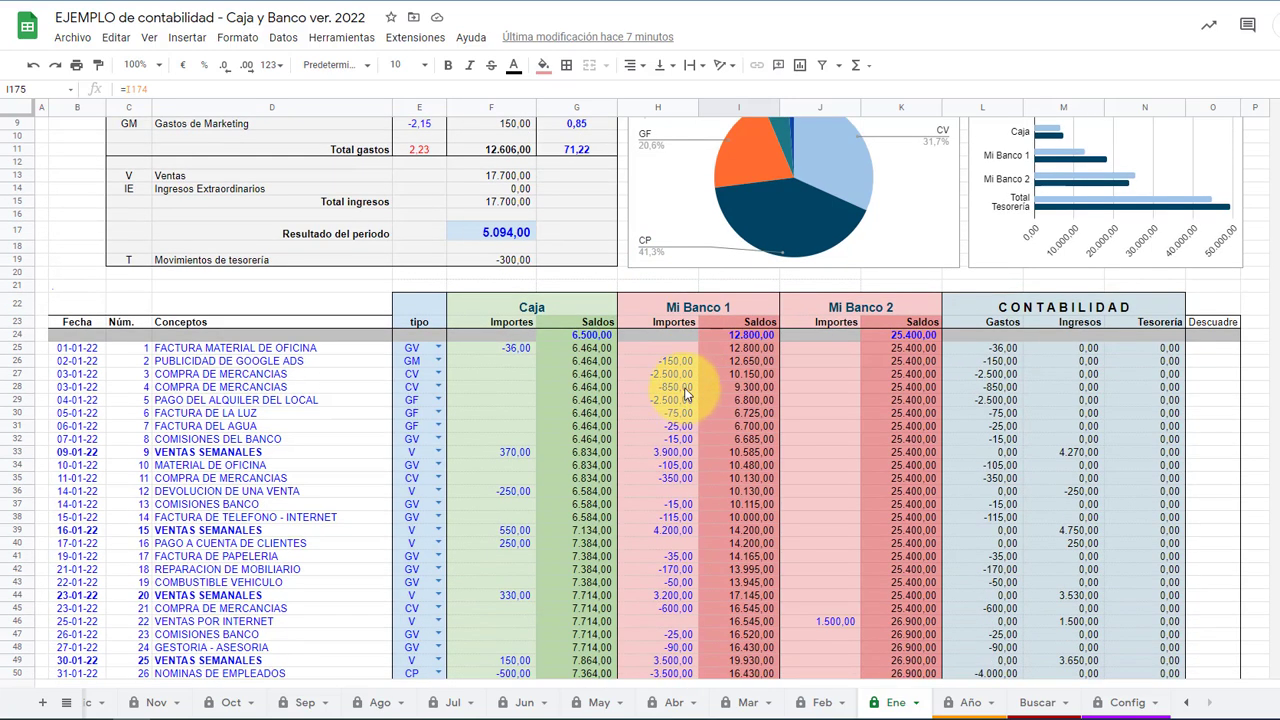
pyautogui.scroll(2, 684, 396)
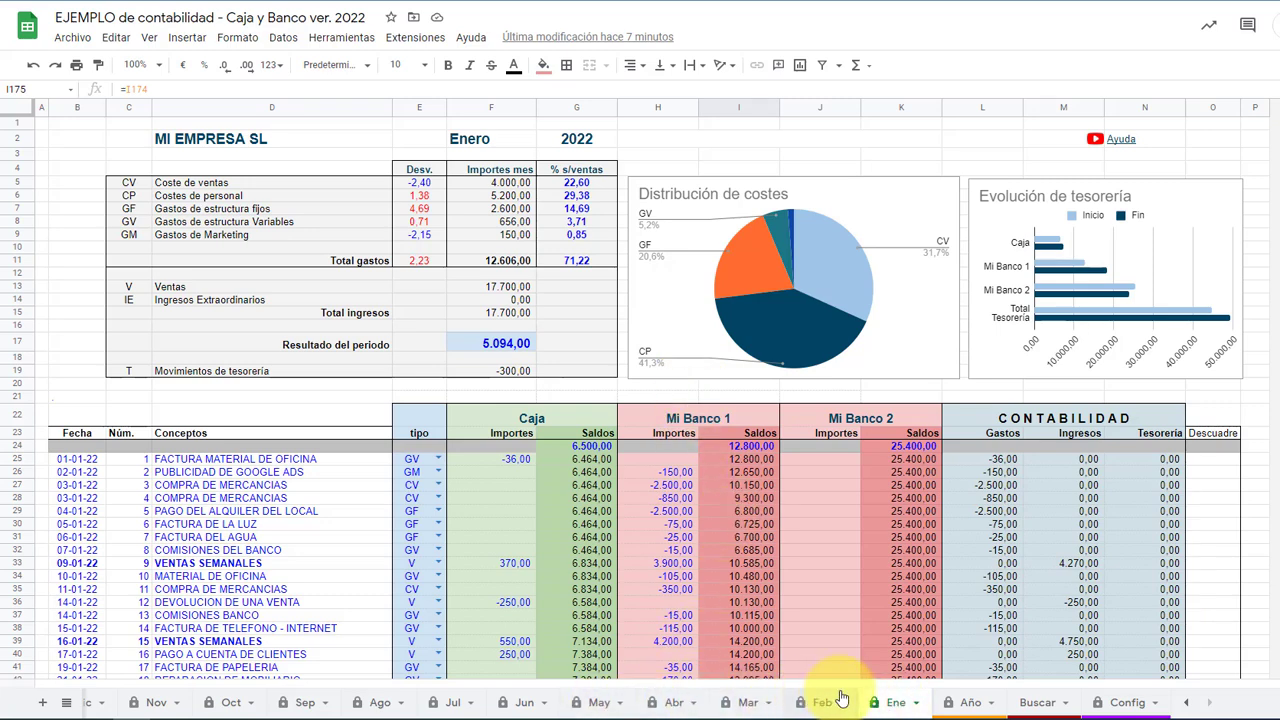
# Review the monthly Coste de ventas amounts and their annual total on the Año sheet
pyautogui.click(970, 703)
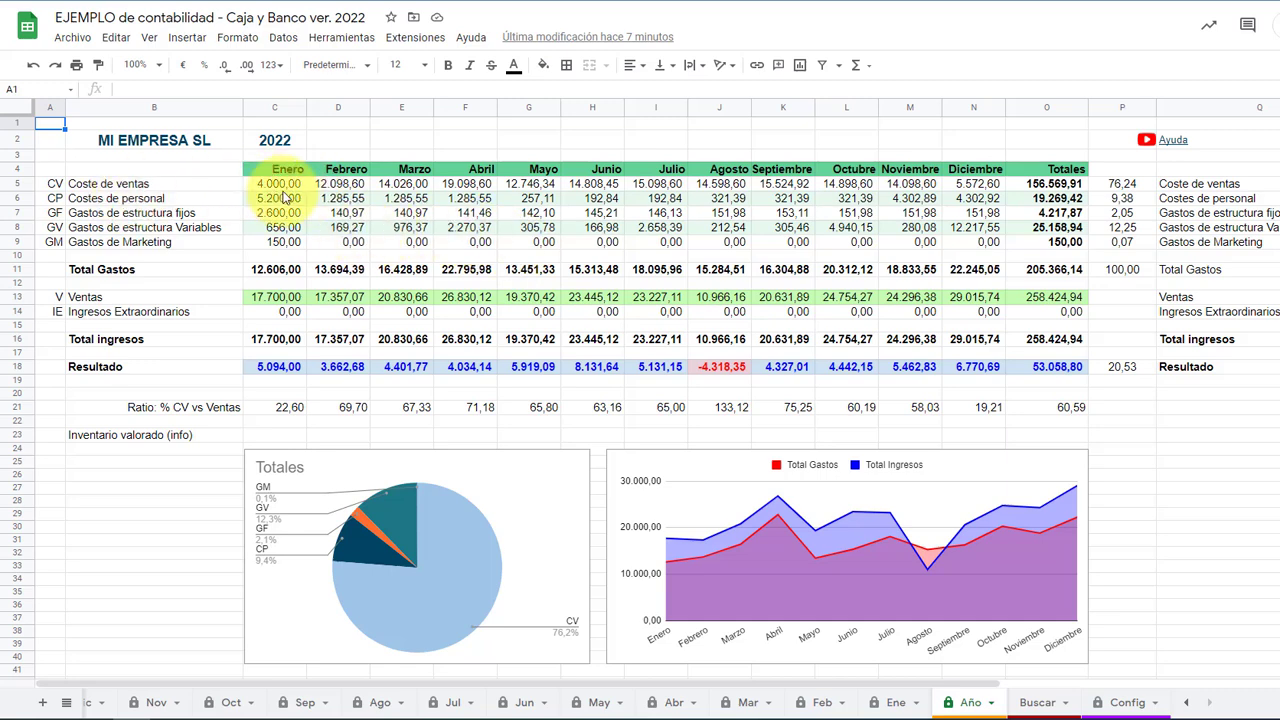
pyautogui.moveTo(277, 185); pyautogui.dragTo(840, 184)
pyautogui.click(1040, 185)
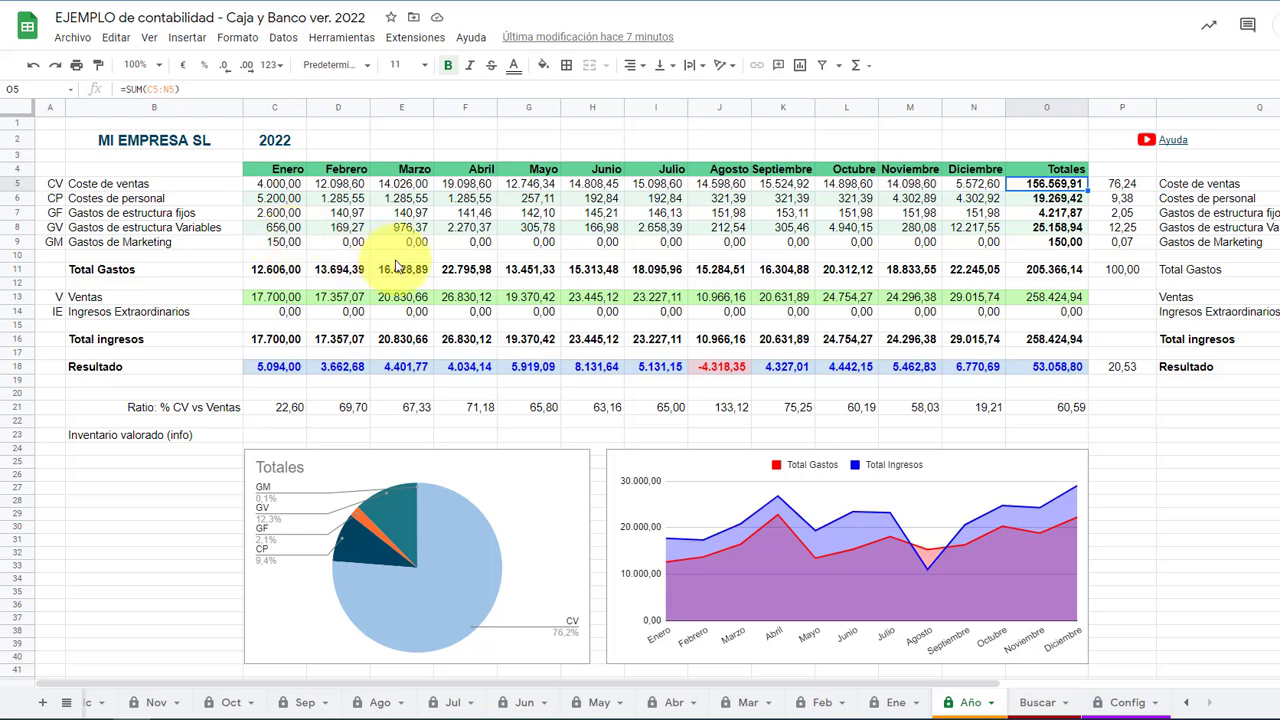
# Inspect the Resultado figures for Enero through Mayo and for Agosto, plus the annual Resultado total
pyautogui.click(281, 370)
pyautogui.click(336, 369)
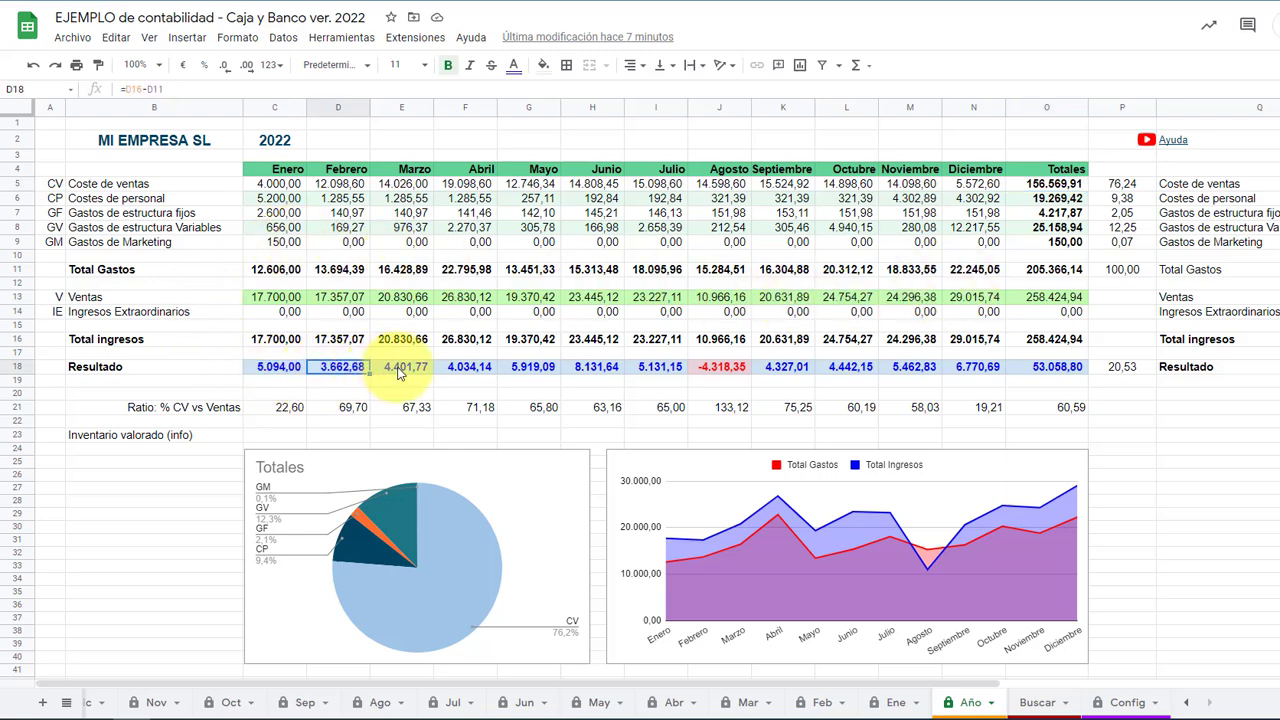
pyautogui.click(402, 369)
pyautogui.click(465, 369)
pyautogui.click(538, 370)
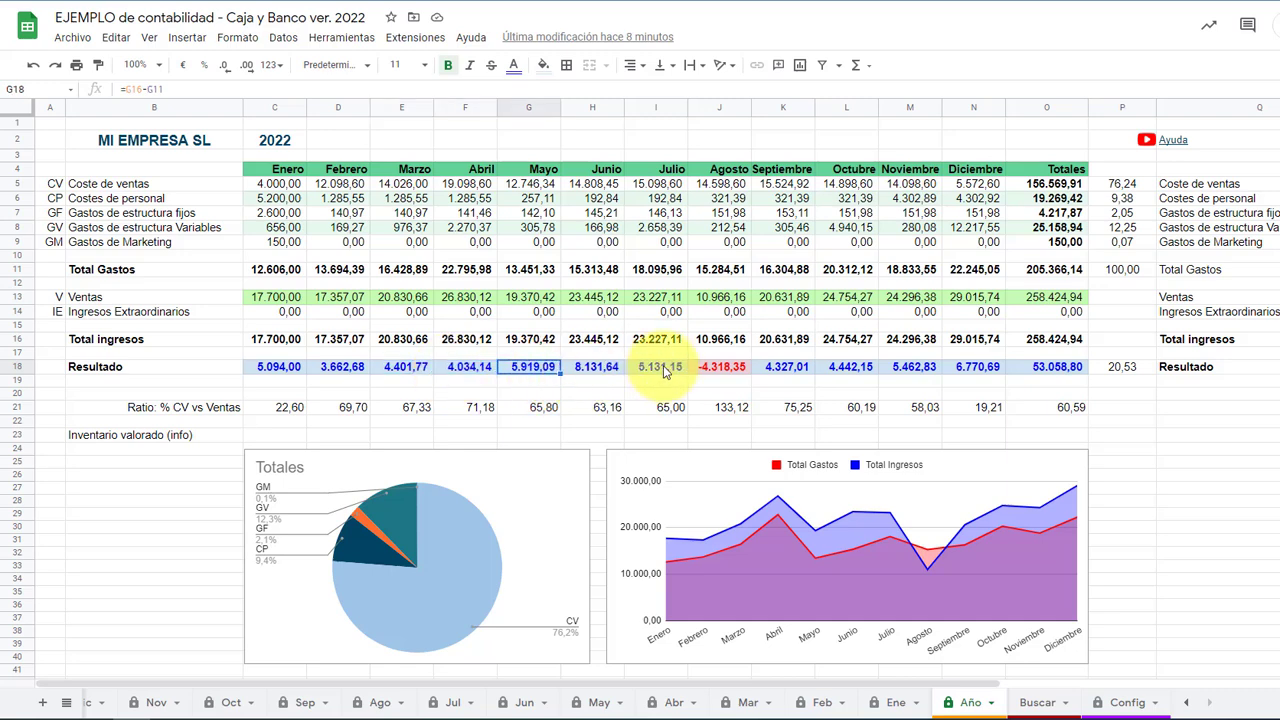
pyautogui.click(739, 371)
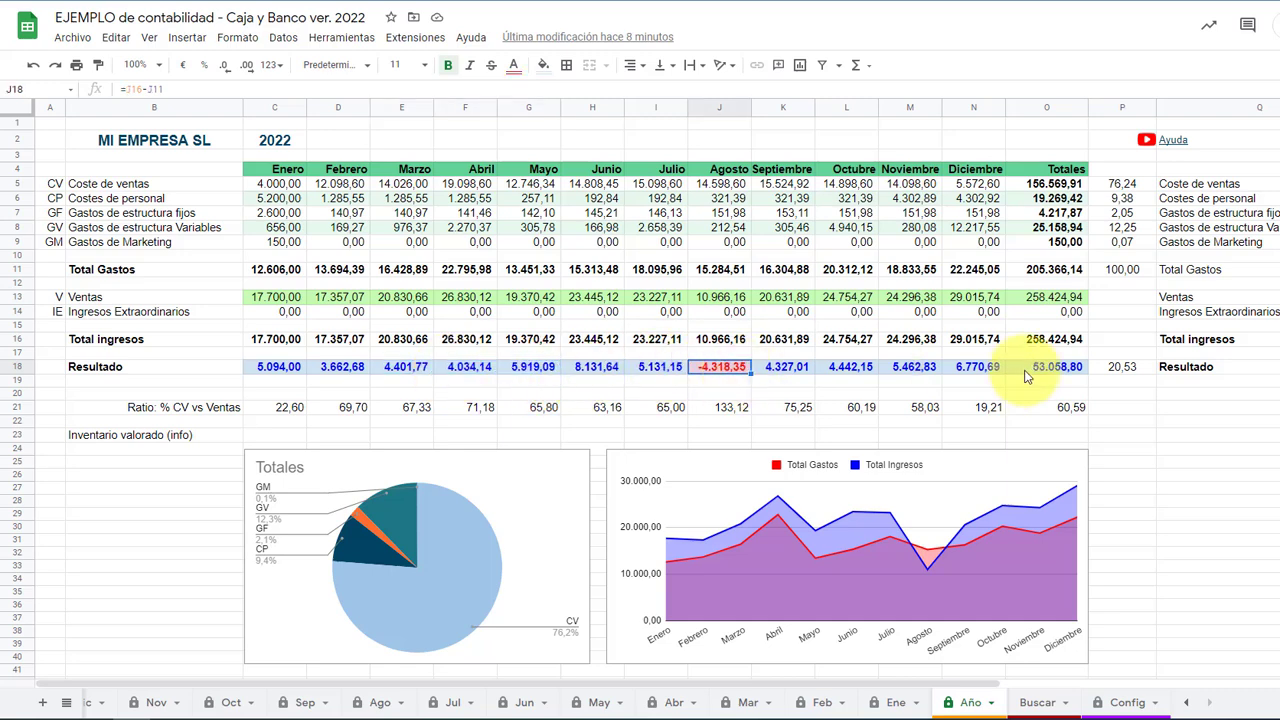
pyautogui.click(1056, 369)
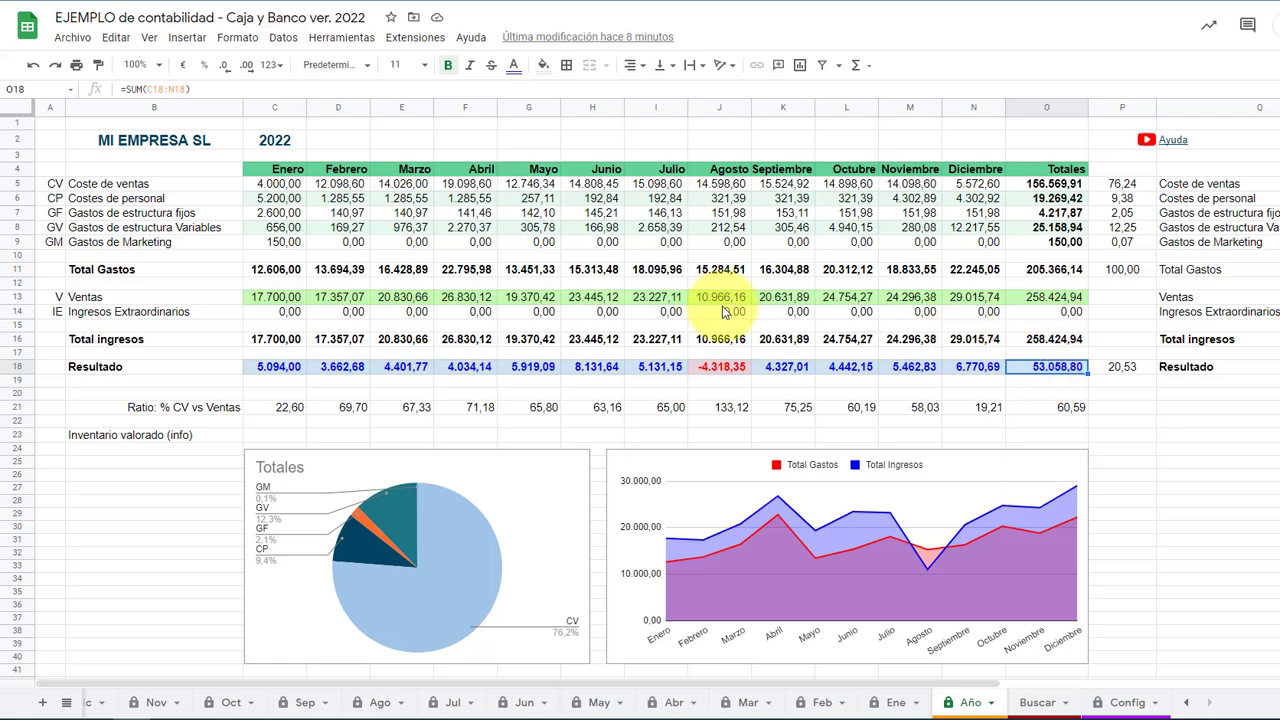
# Review the percentage column beside the annual totals on the Año sheet, from Coste de ventas down to Resultado
pyautogui.scroll(-1, 729, 306)
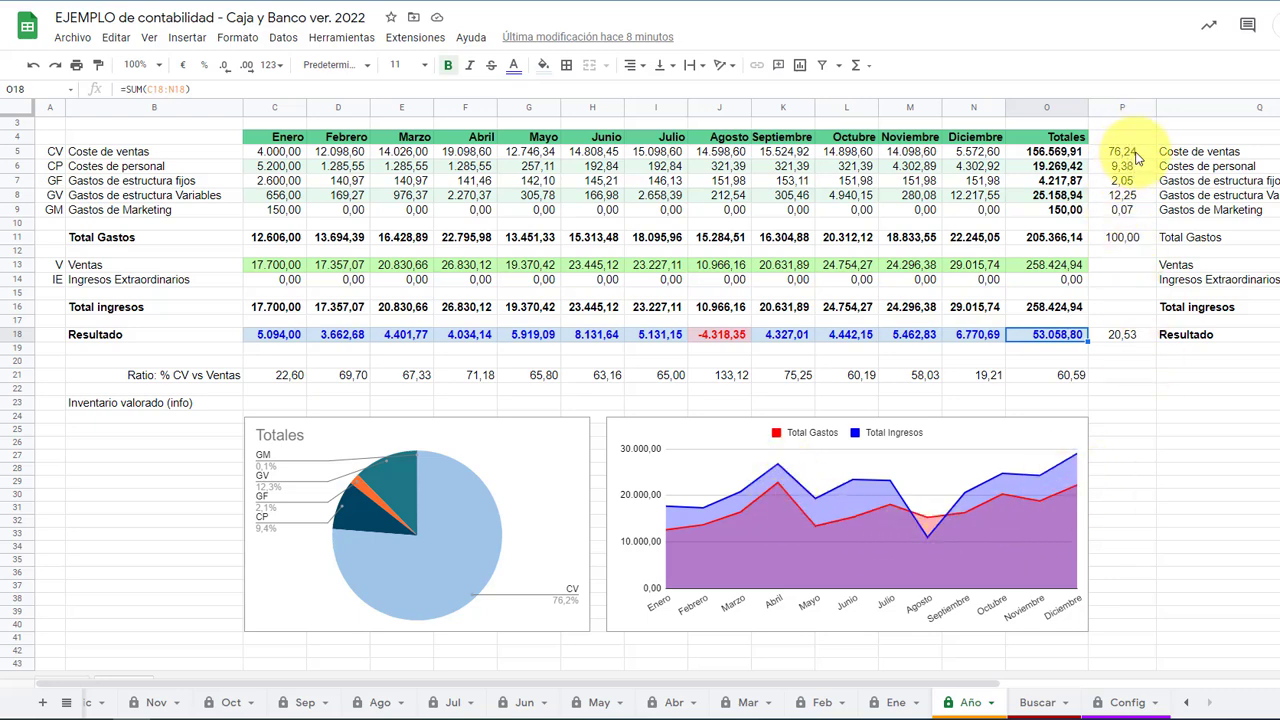
pyautogui.moveTo(1136, 157); pyautogui.dragTo(1135, 347)
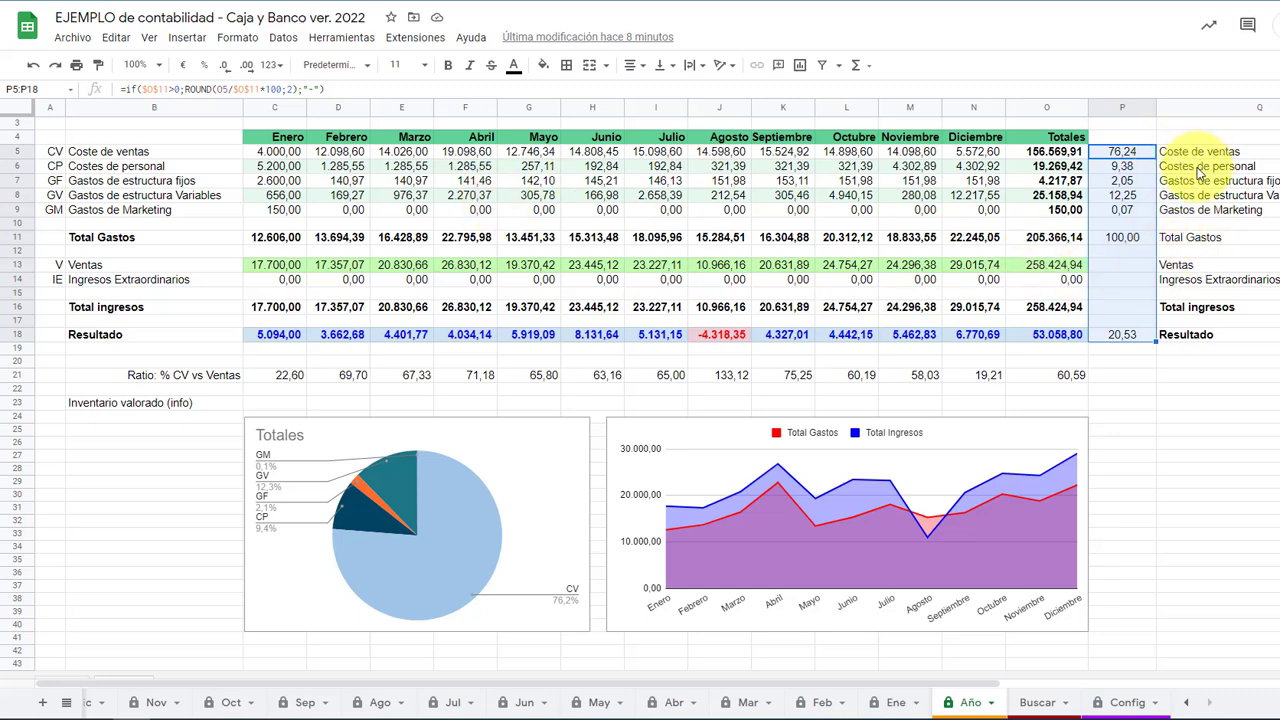
pyautogui.click(1122, 280)
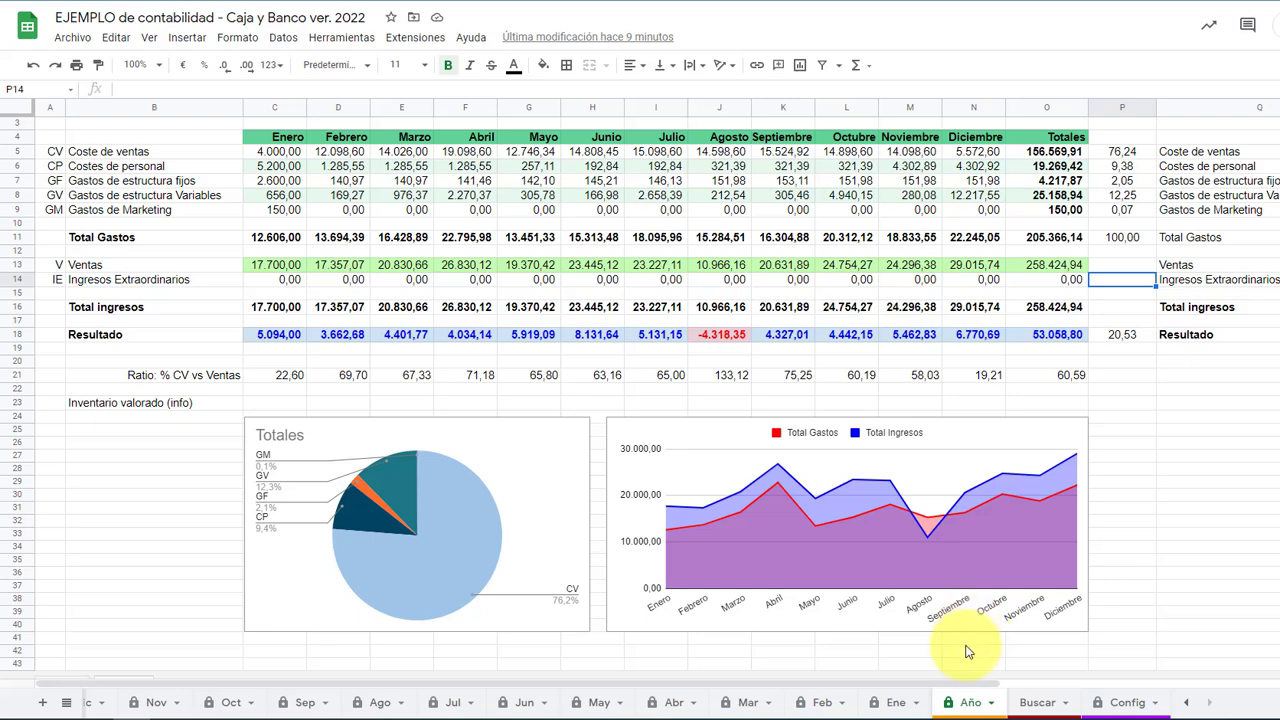
pyautogui.scroll(2, 737, 529)
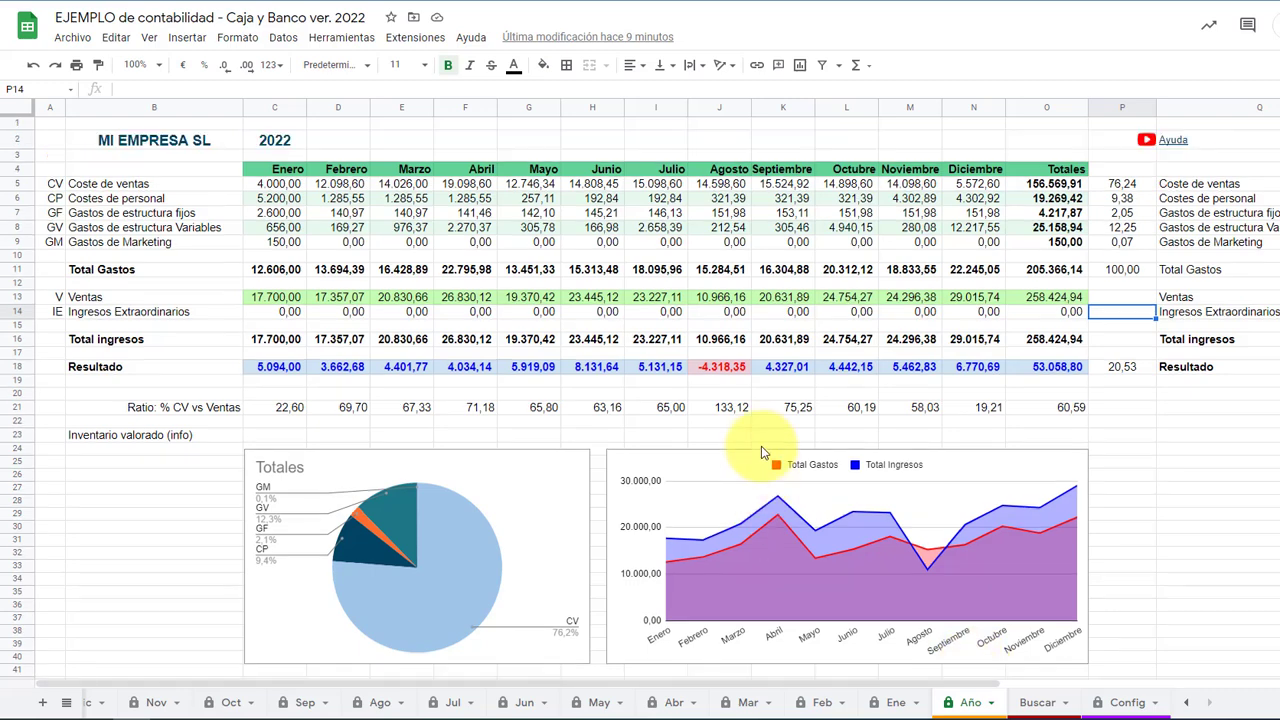
# Inspect the monthly amounts of Coste de ventas and Costes de personal in January's summary, plus the entries below it
pyautogui.click(897, 700)
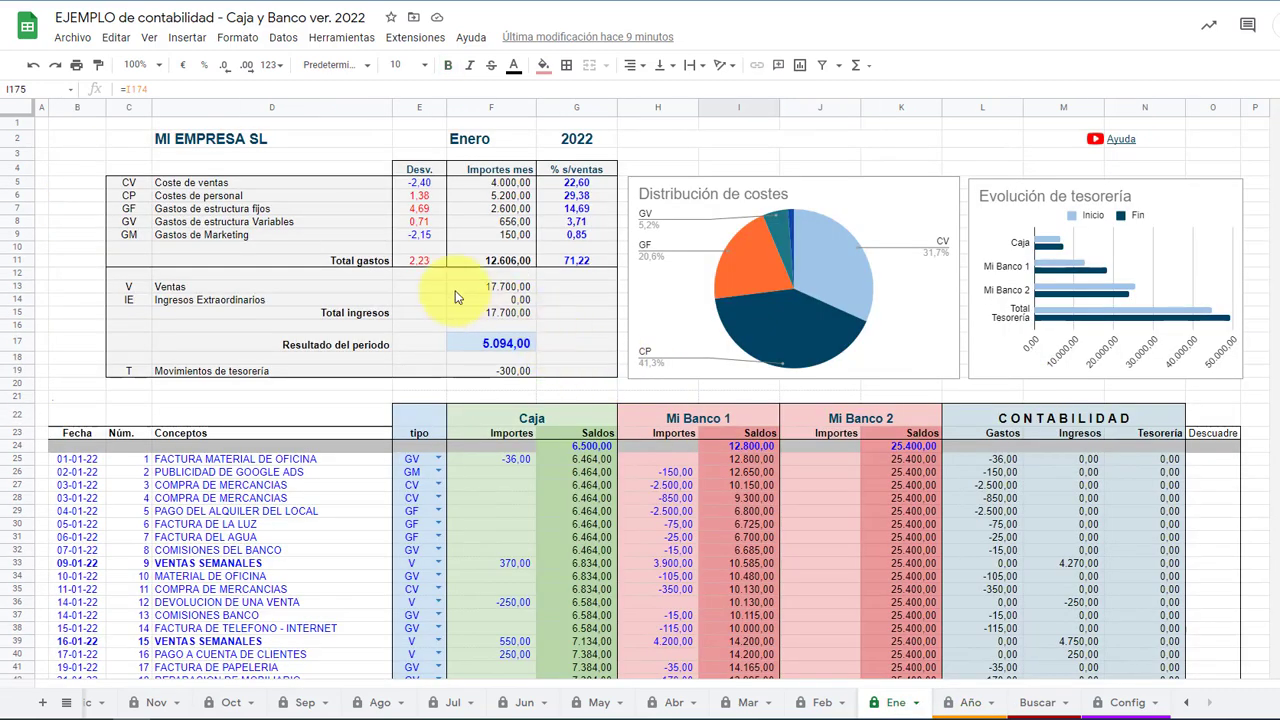
pyautogui.click(520, 186)
pyautogui.click(523, 198)
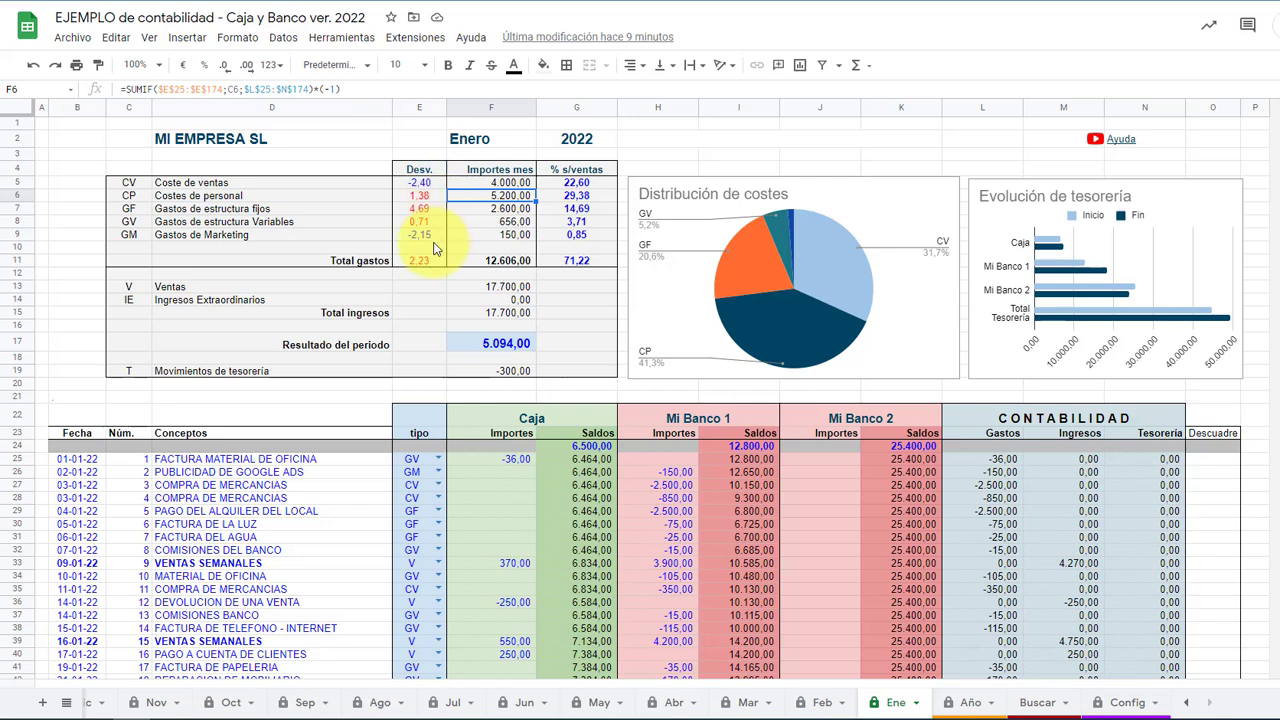
pyautogui.scroll(-1, 615, 243)
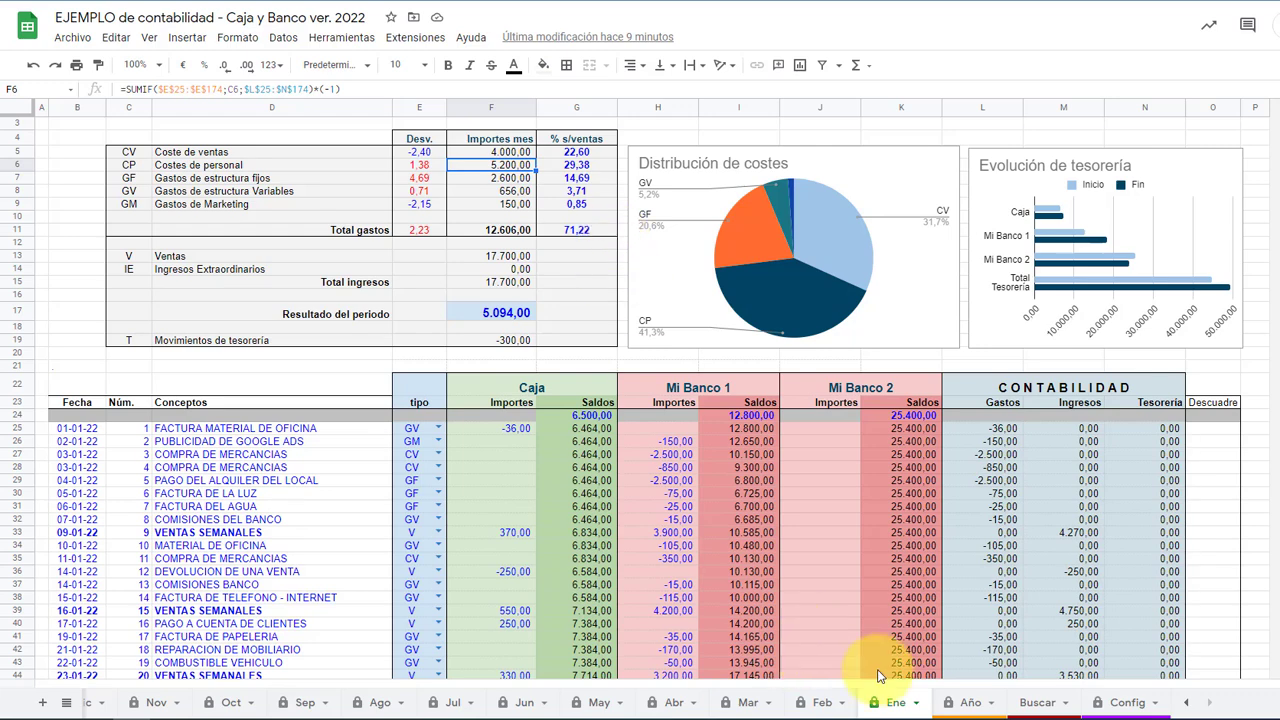
pyautogui.scroll(-5, 340, 440)
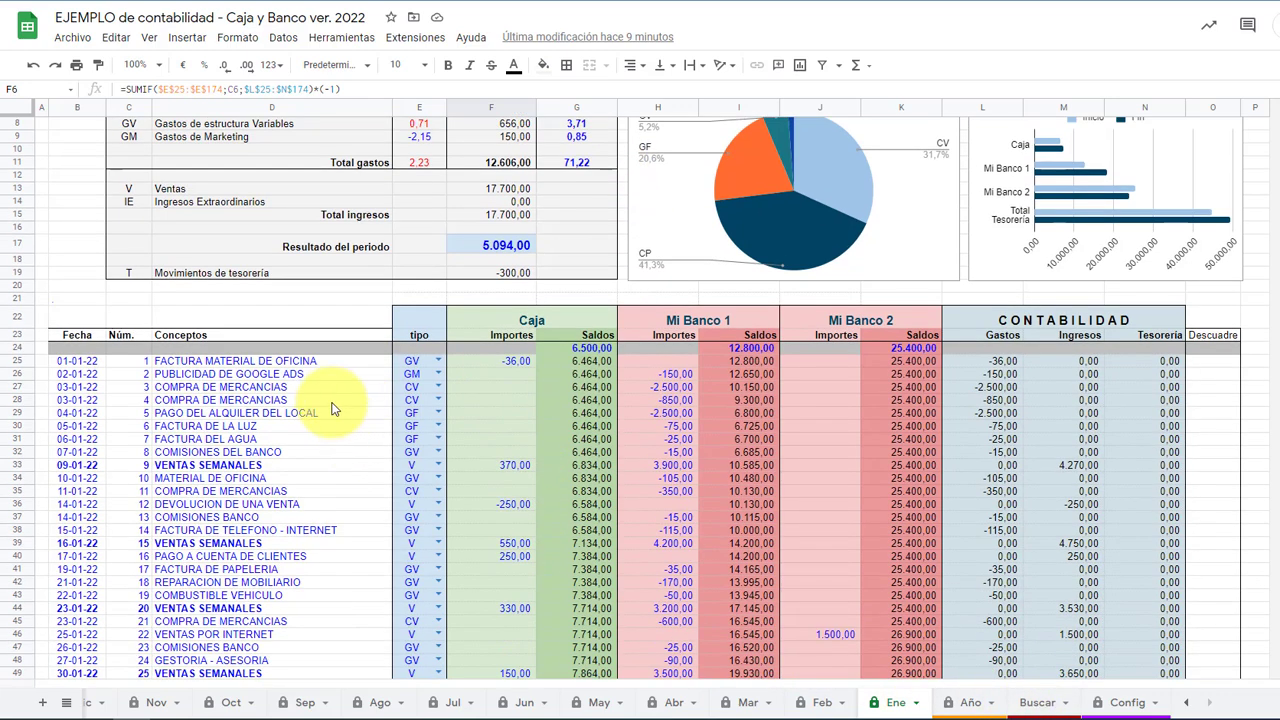
# Look through the combined list of monthly entries on the Buscar sheet, and return to its first rows
pyautogui.click(1048, 706)
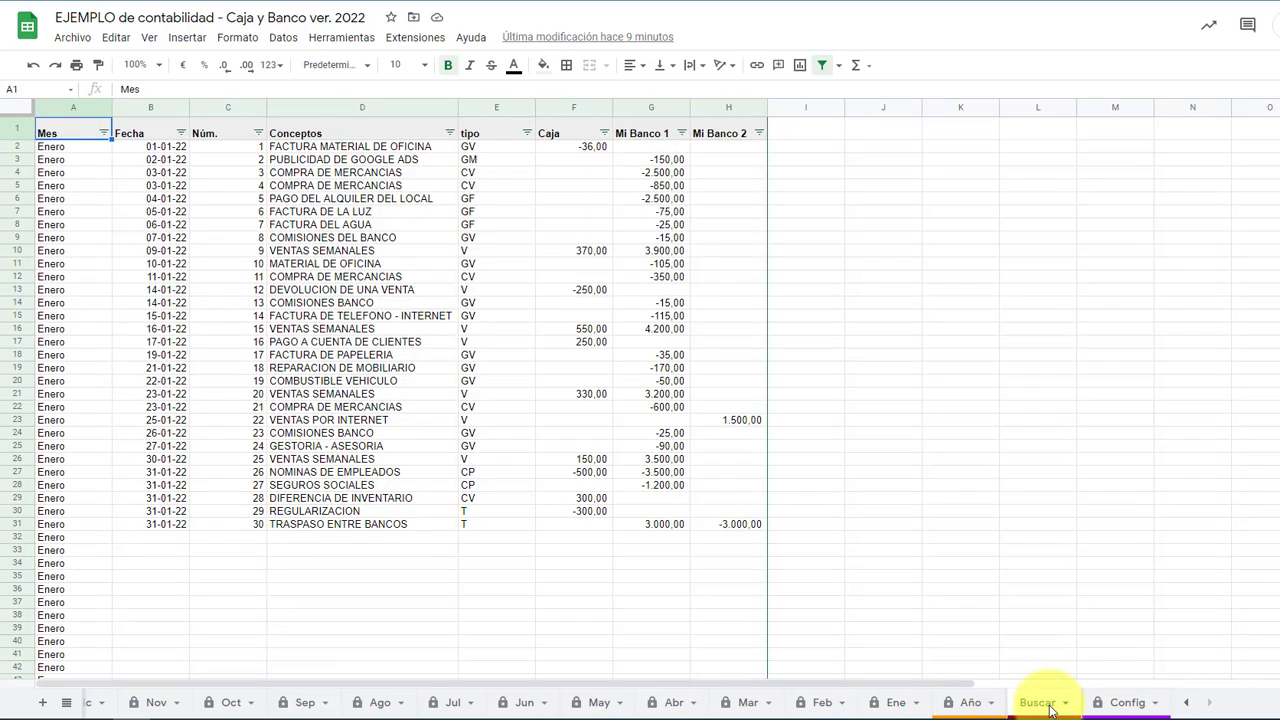
pyautogui.scroll(-10, 488, 470)
pyautogui.scroll(-13, 491, 494)
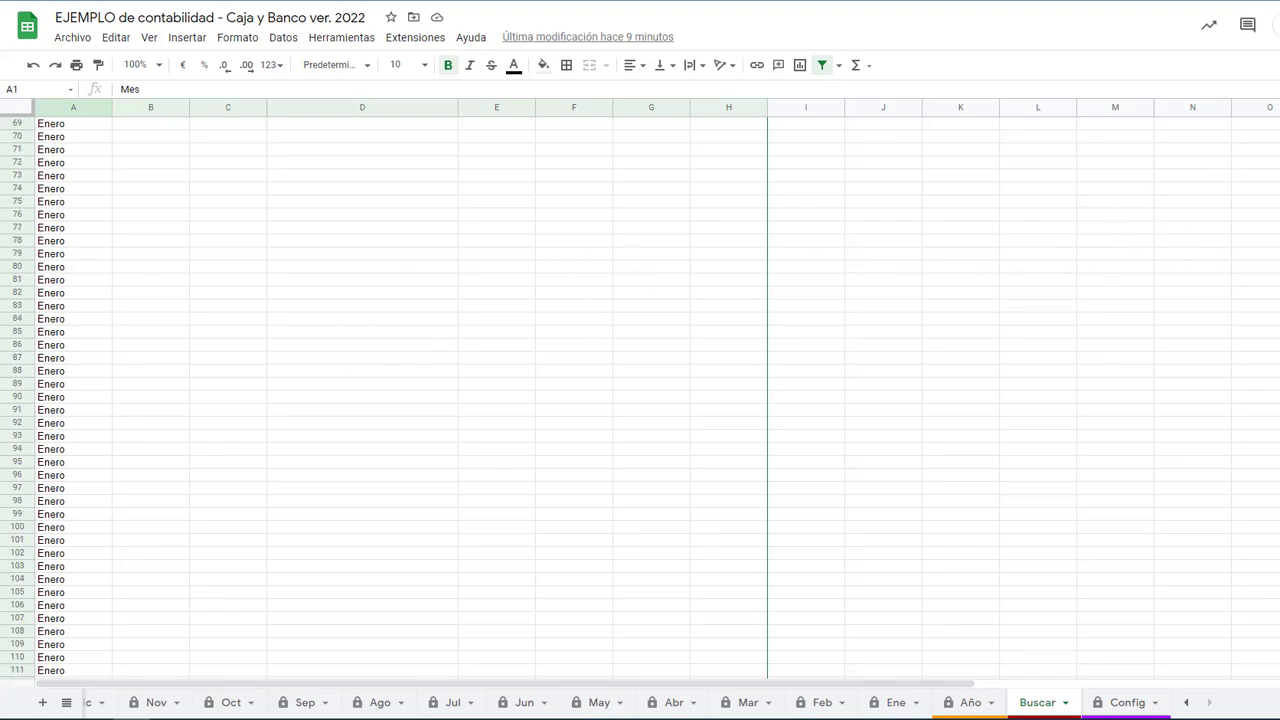
pyautogui.scroll(18, 640, 400)
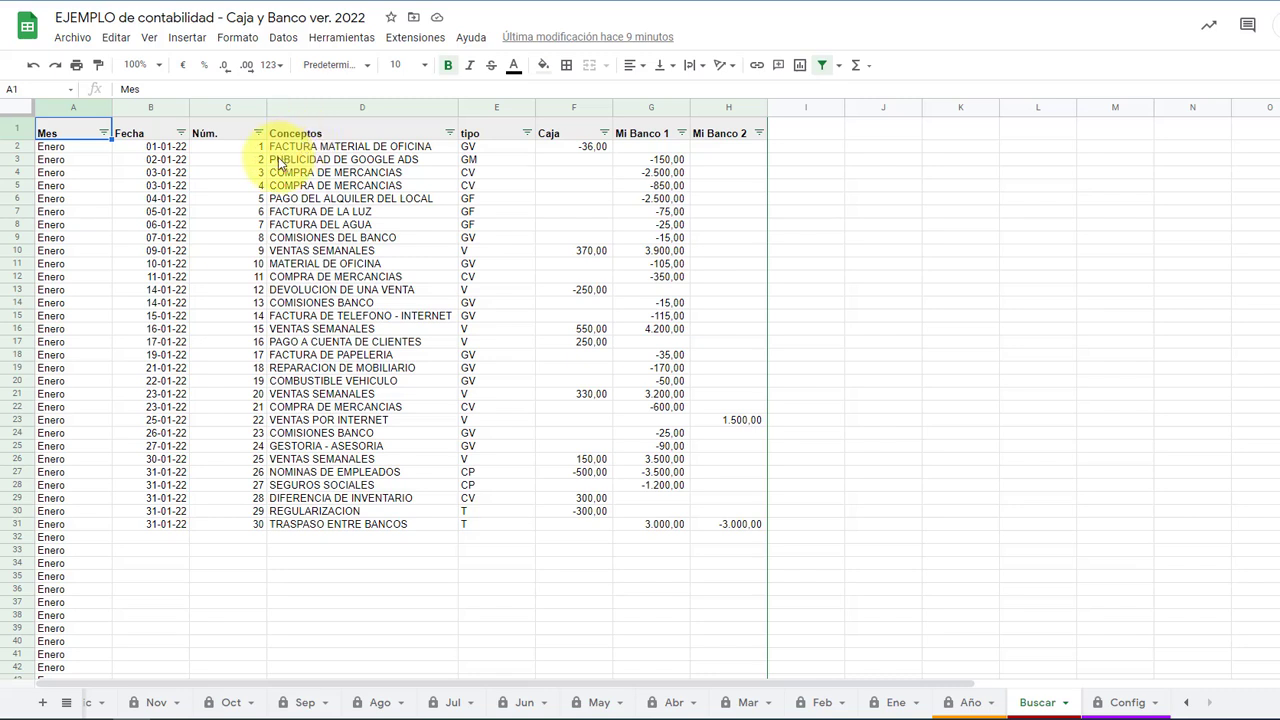
# Filter the Conceptos column of the Buscar sheet to show only FACTURA MATERIAL DE OFICINA, searching the values for "mate"
pyautogui.click(449, 133)
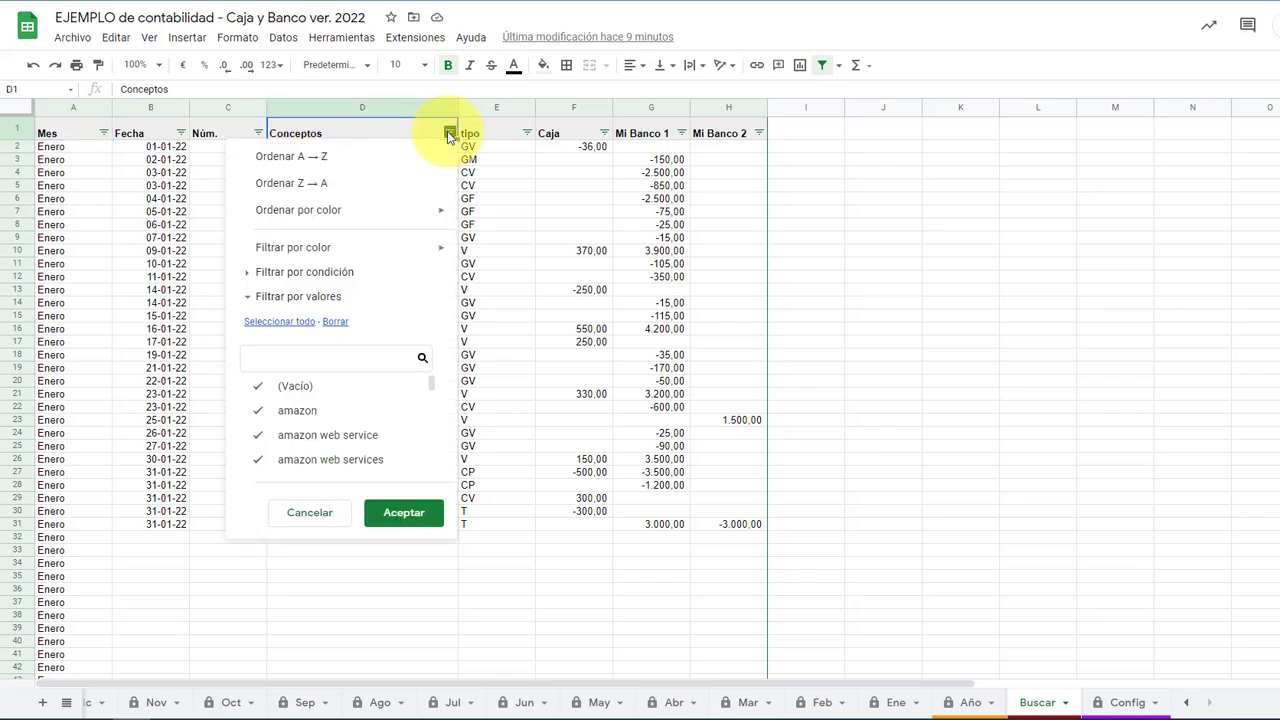
pyautogui.click(335, 321)
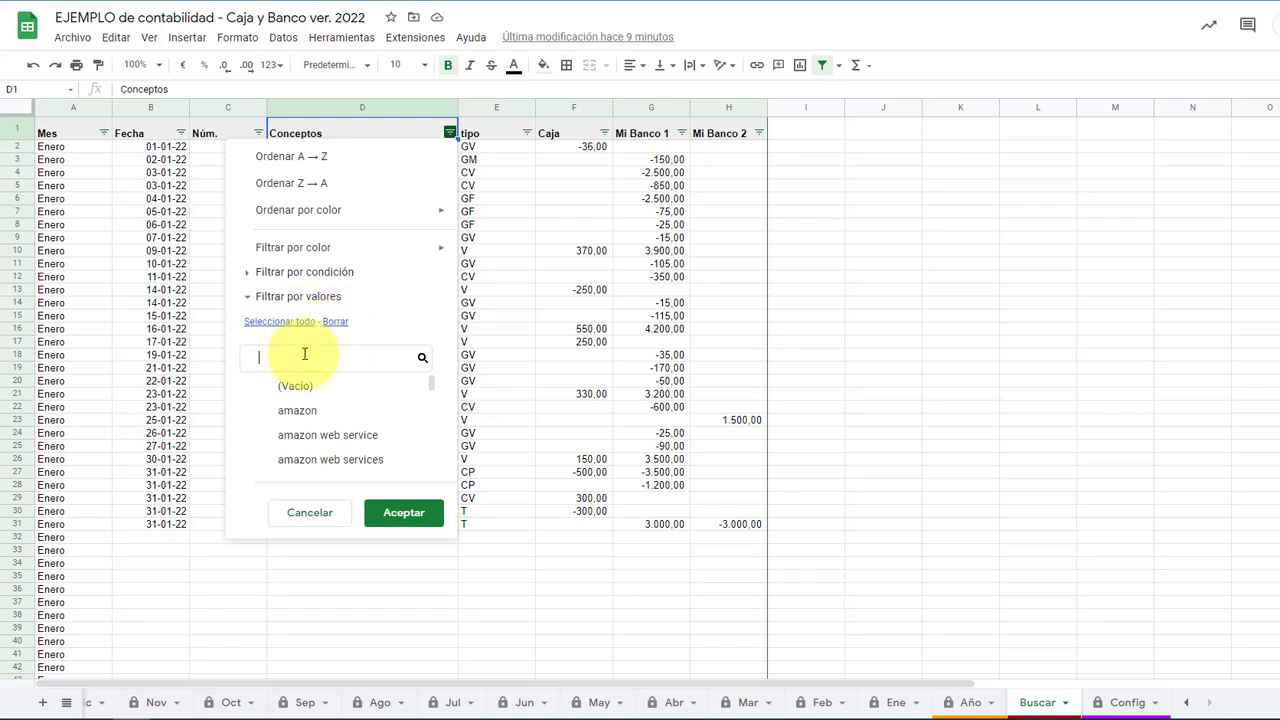
pyautogui.click(307, 347)
pyautogui.write('mat')
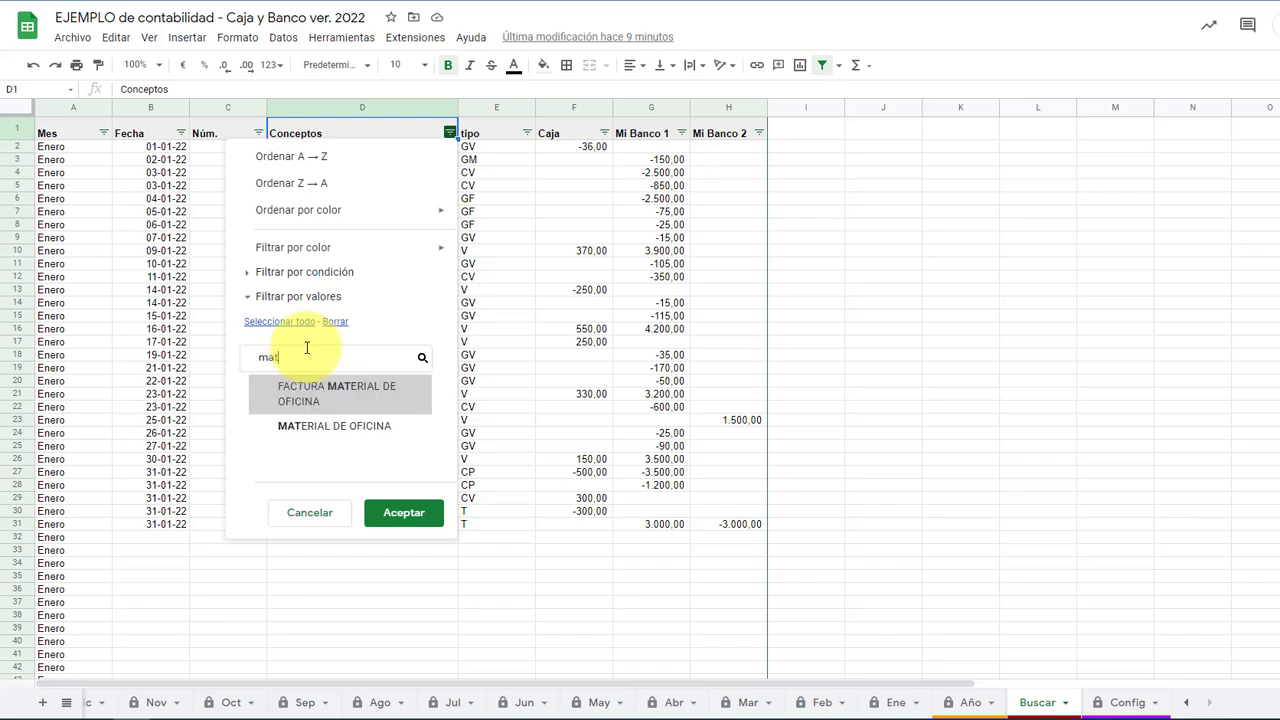
pyautogui.write('e')
pyautogui.click(306, 394)
pyautogui.click(400, 510)
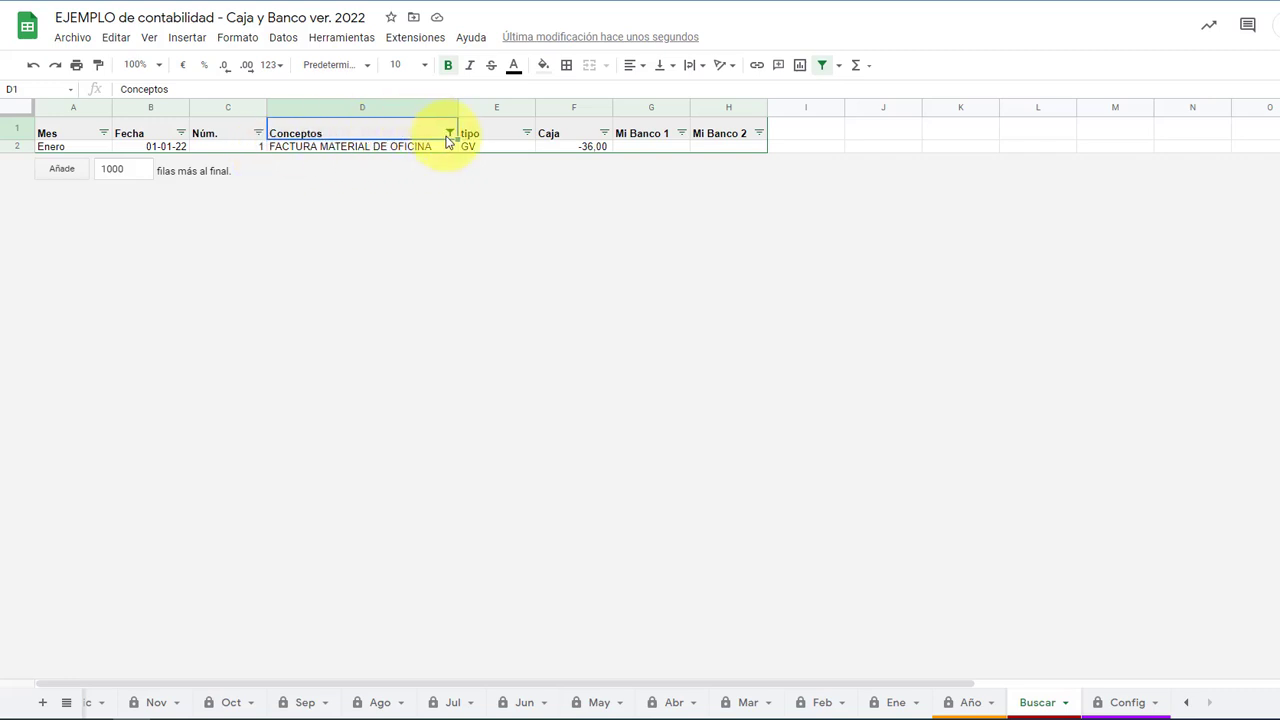
# Clear the Conceptos filter on the Buscar sheet by selecting all values again
pyautogui.click(450, 133)
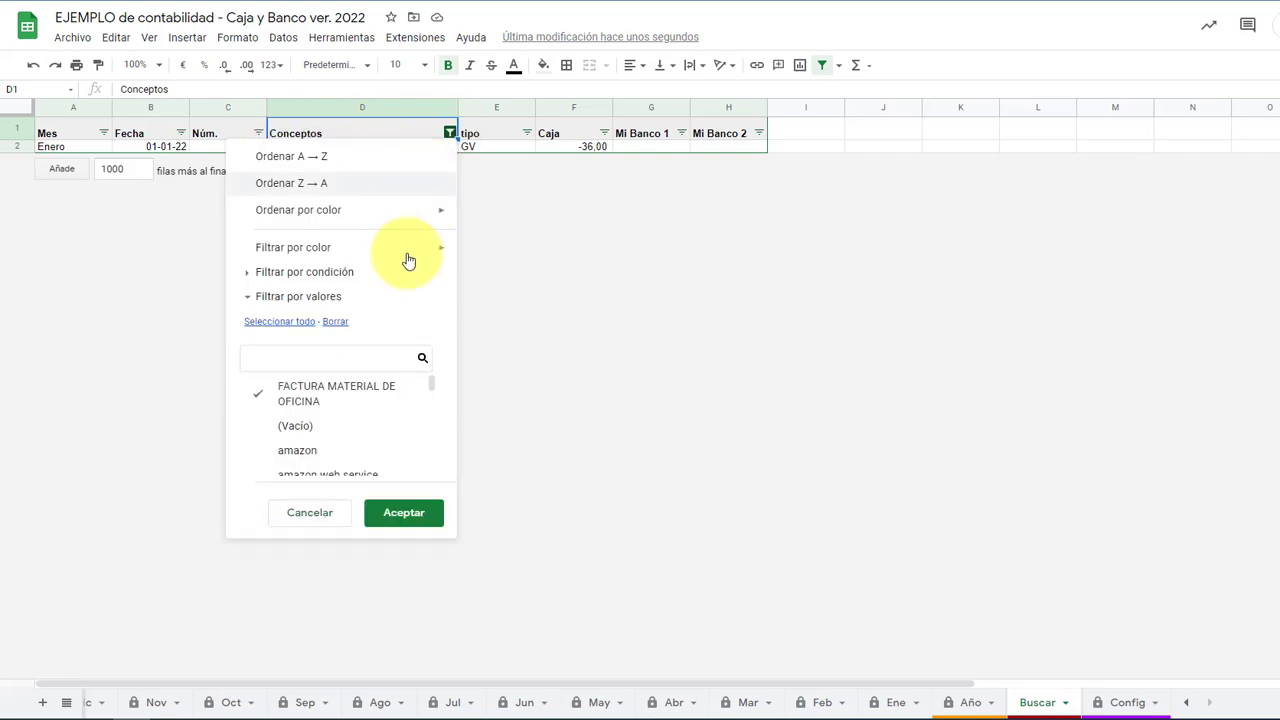
pyautogui.click(292, 322)
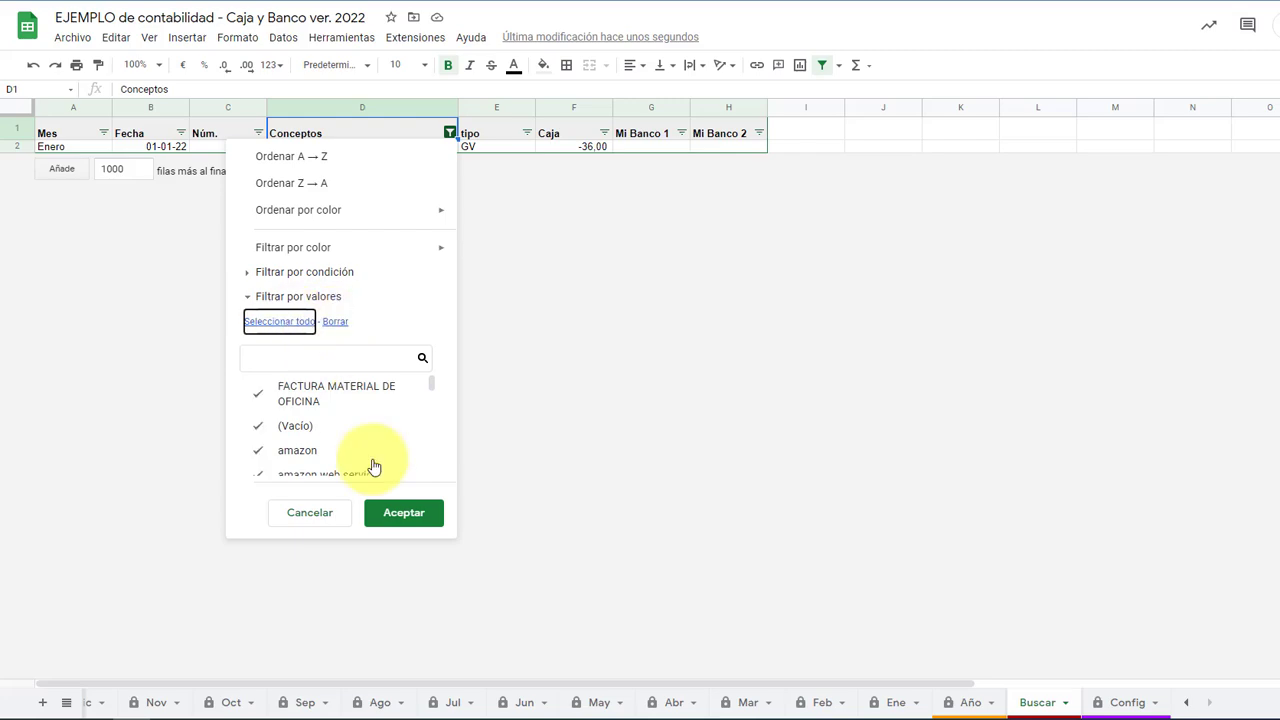
pyautogui.click(402, 513)
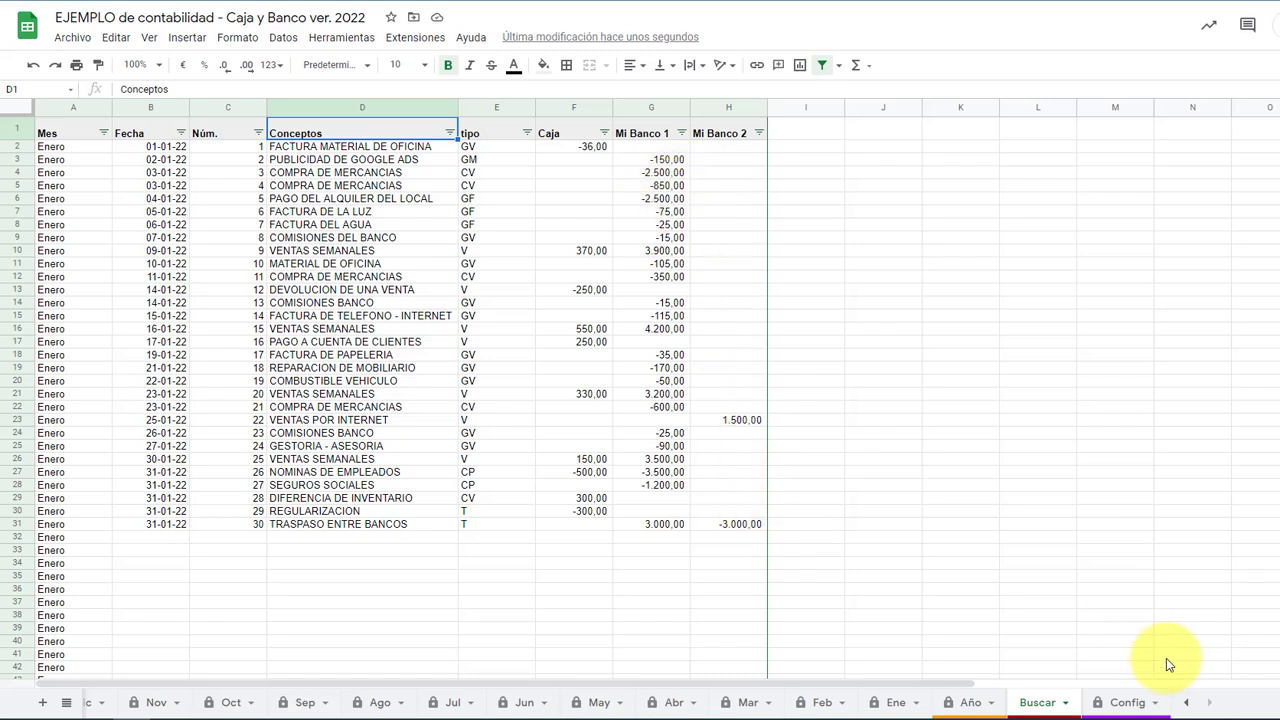
# View the Config sheet, and inspect the first Caja and Mi Banco 1 amounts among January's entries
pyautogui.click(1130, 704)
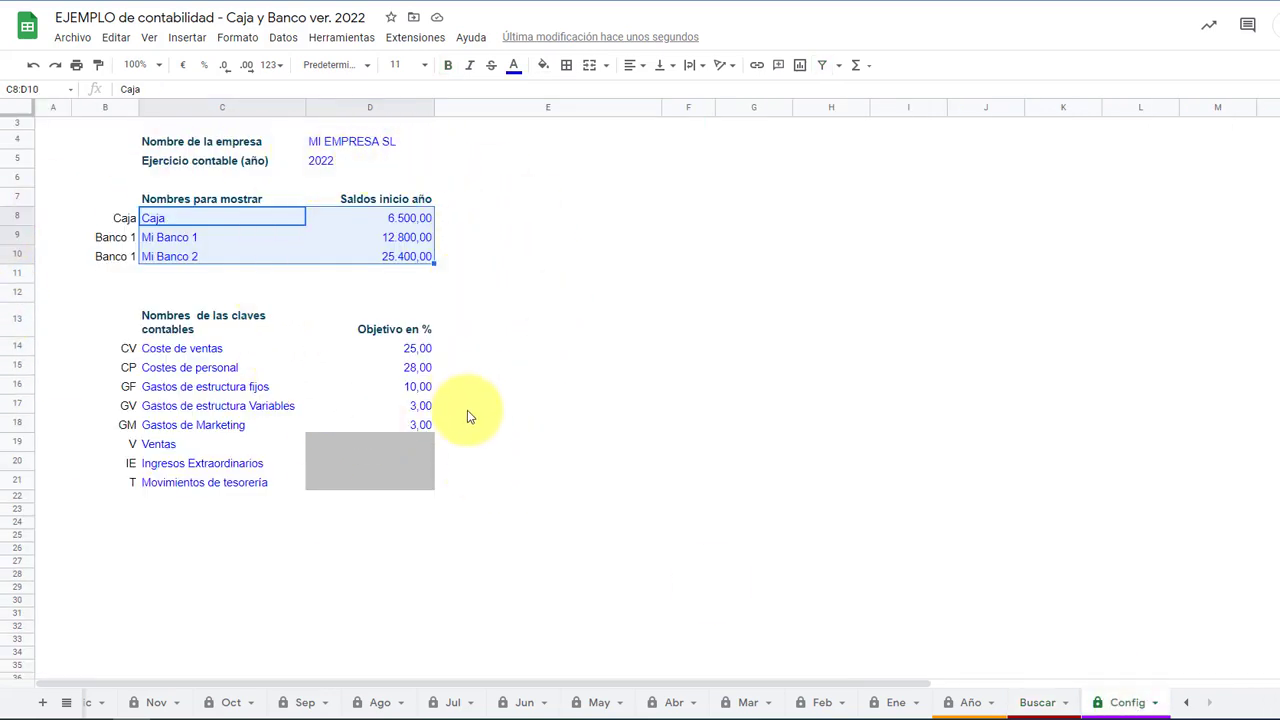
pyautogui.click(895, 702)
pyautogui.scroll(5, 310, 320)
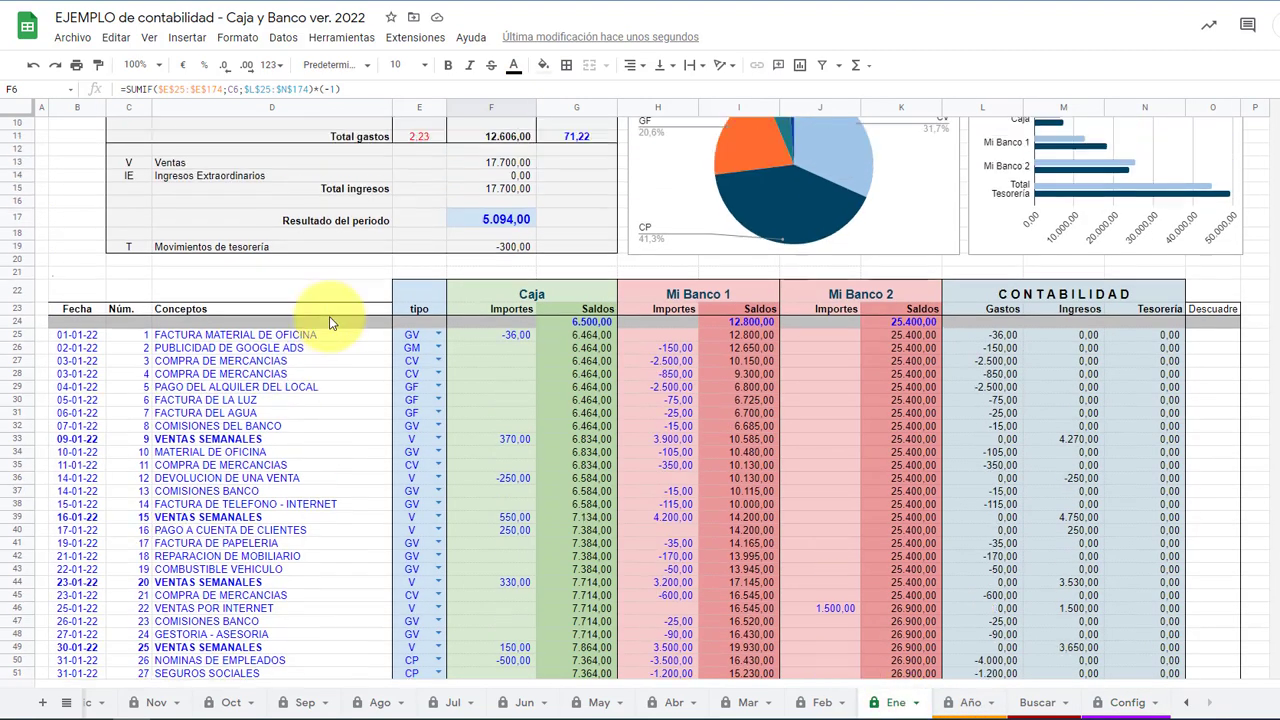
pyautogui.scroll(-4, 340, 350)
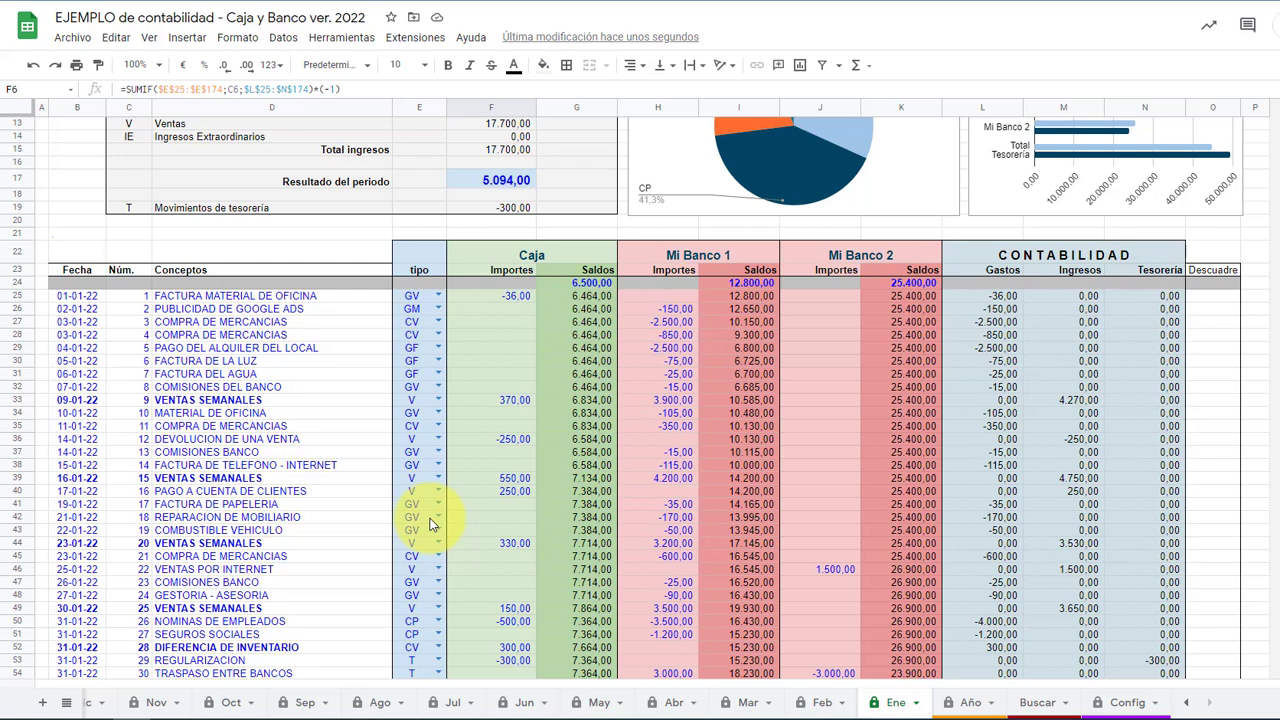
pyautogui.click(640, 309)
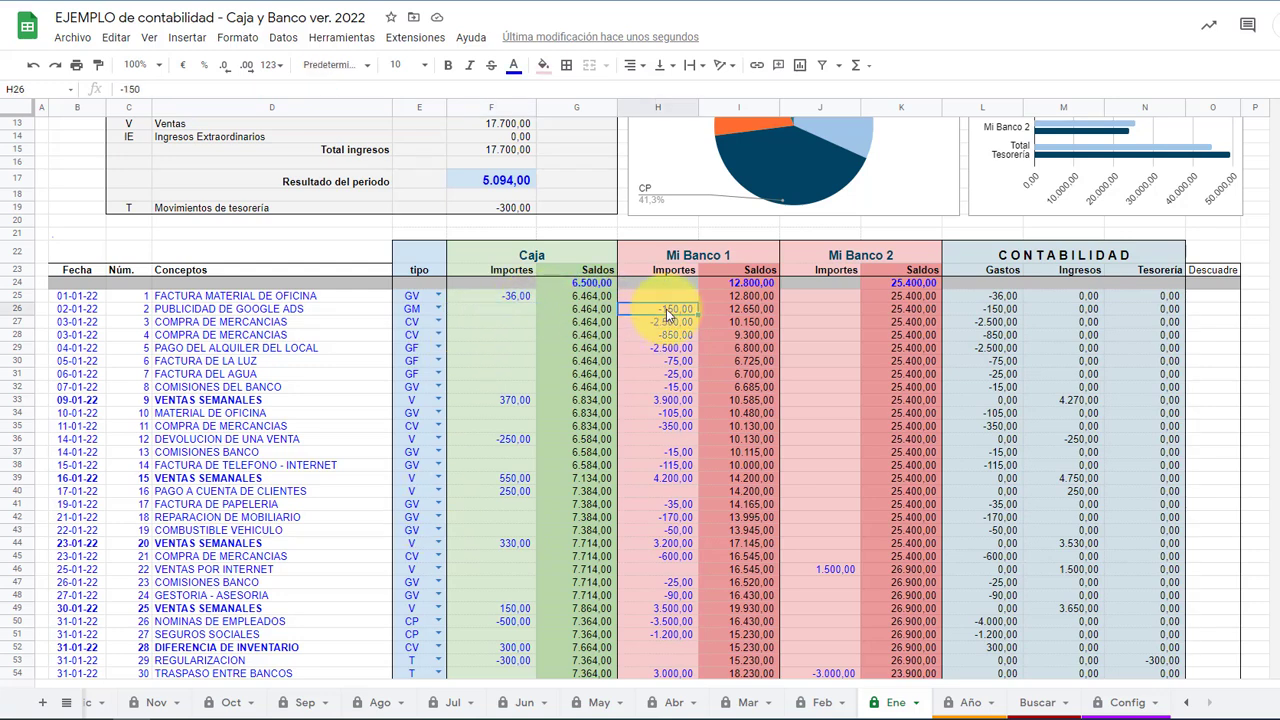
pyautogui.click(516, 297)
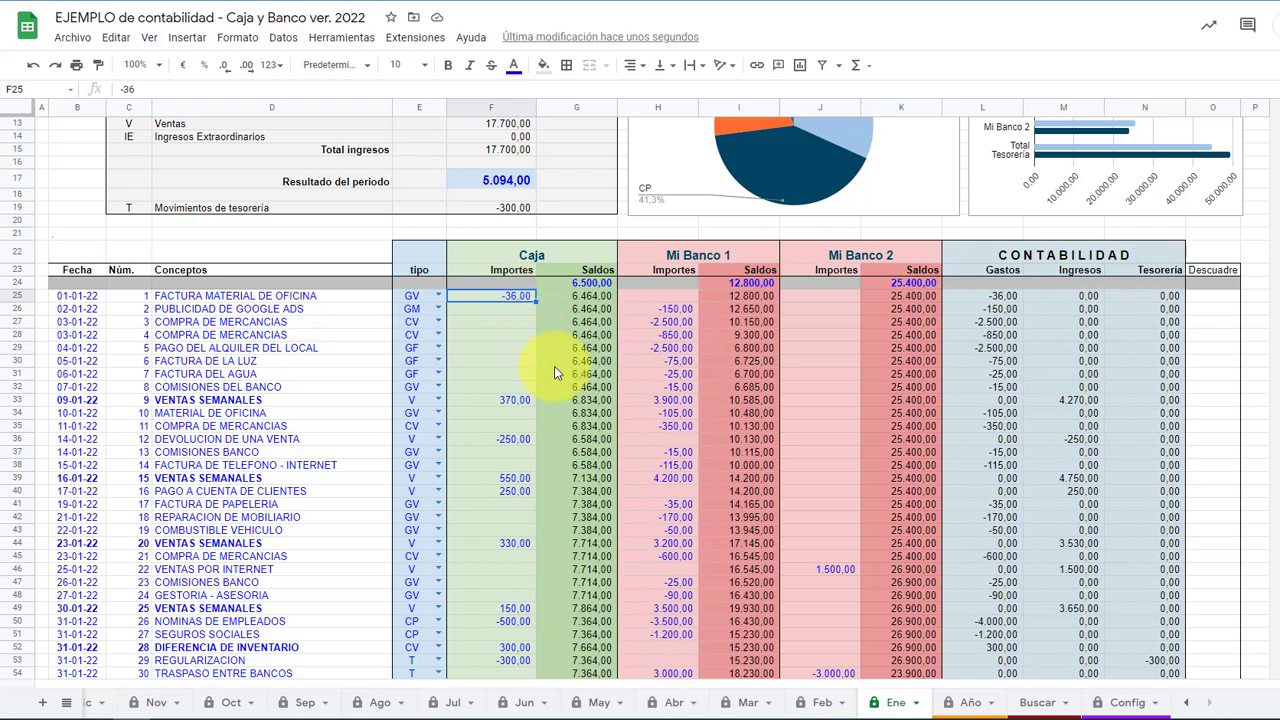
pyautogui.click(676, 336)
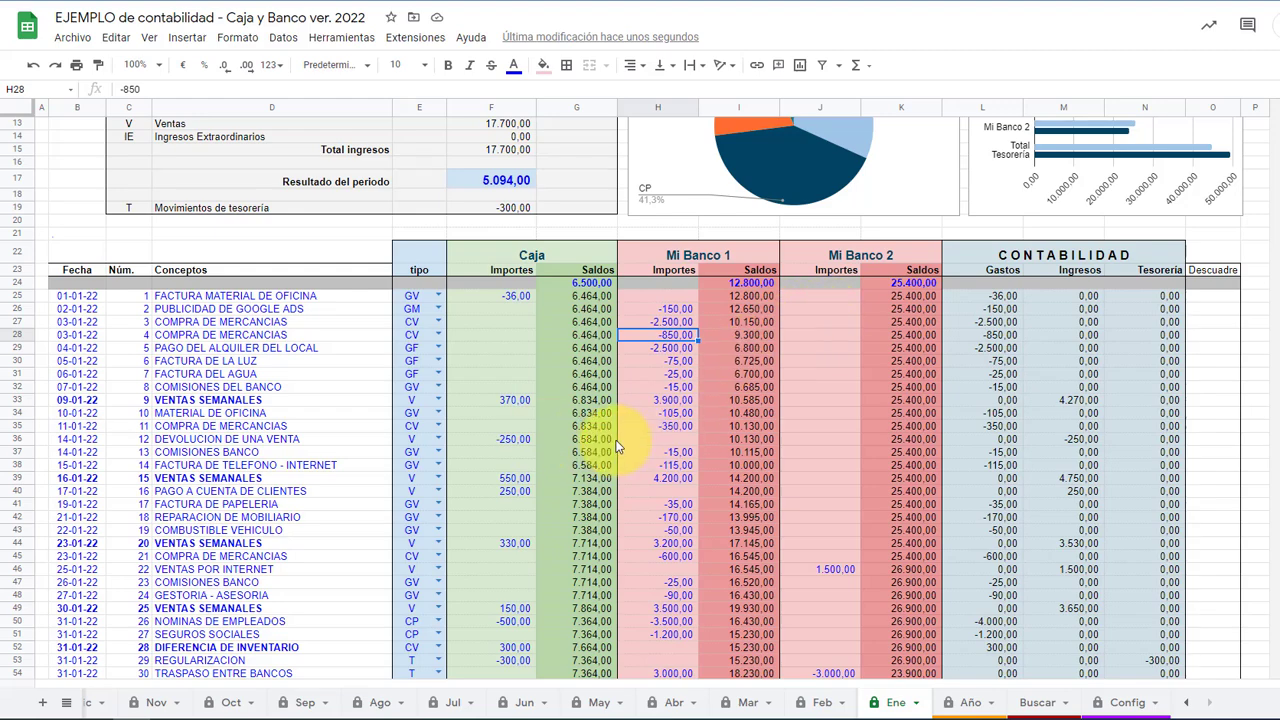
# Check the Caja balance at January's last entry and the closing balances of Caja, Mi Banco 1 and Mi Banco 2 in the totals row
pyautogui.scroll(-1, 626, 415)
pyautogui.scroll(-3, 626, 415)
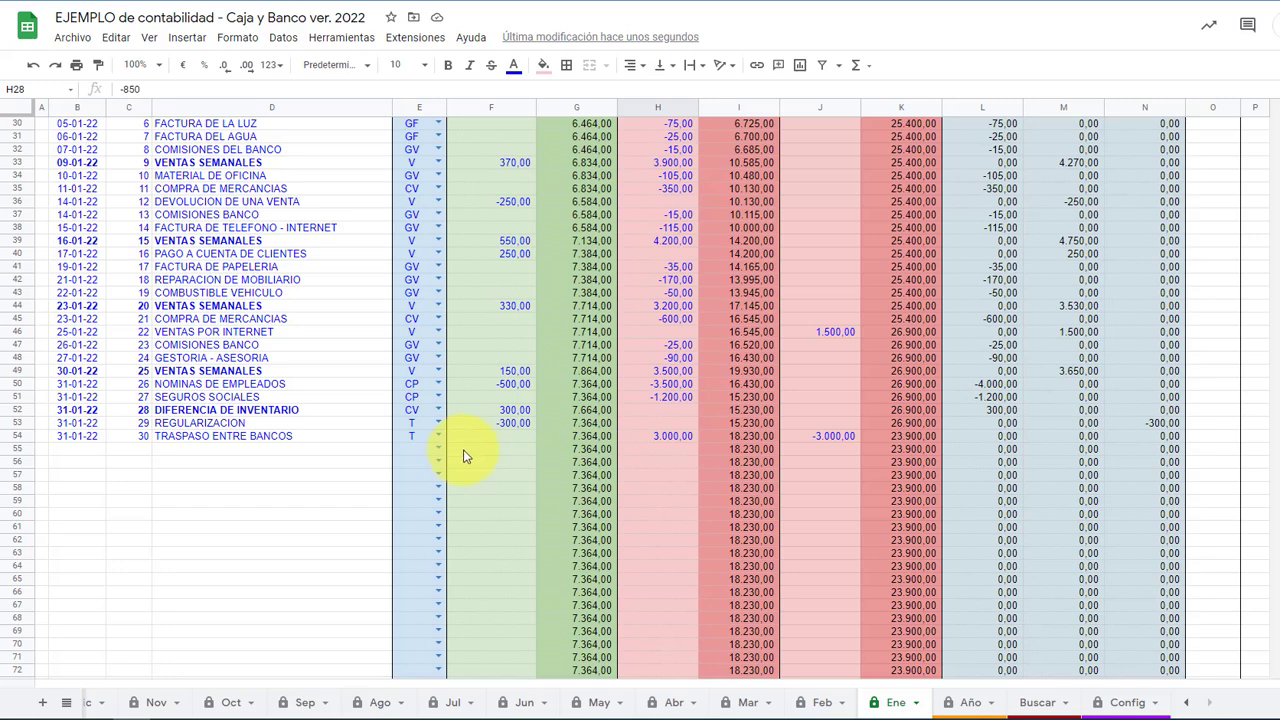
pyautogui.click(590, 438)
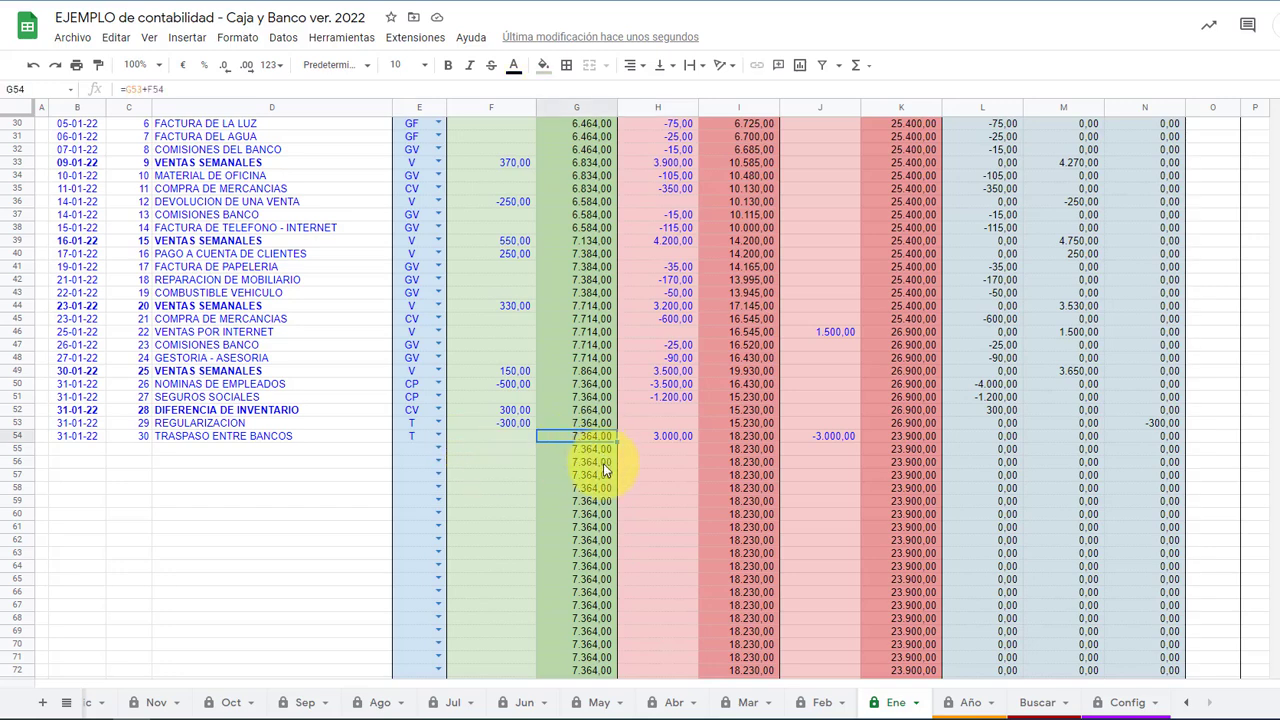
pyautogui.scroll(-10, 605, 475)
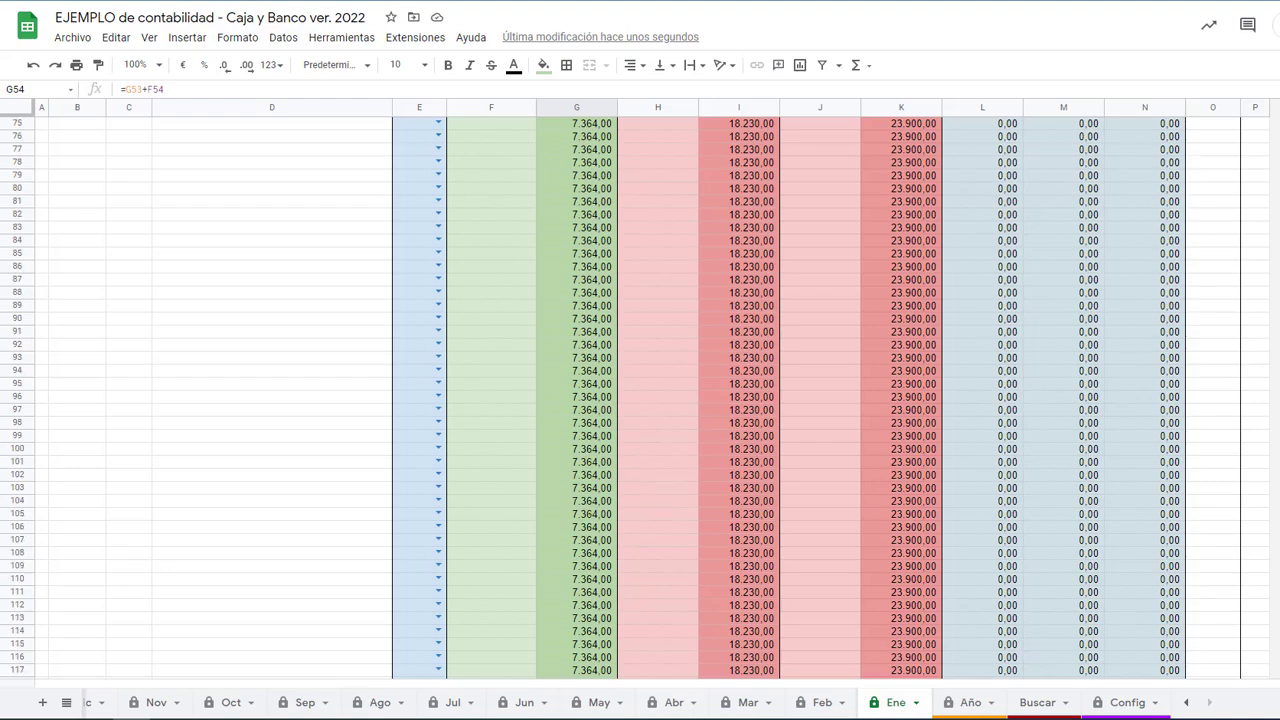
pyautogui.scroll(-5, 640, 400)
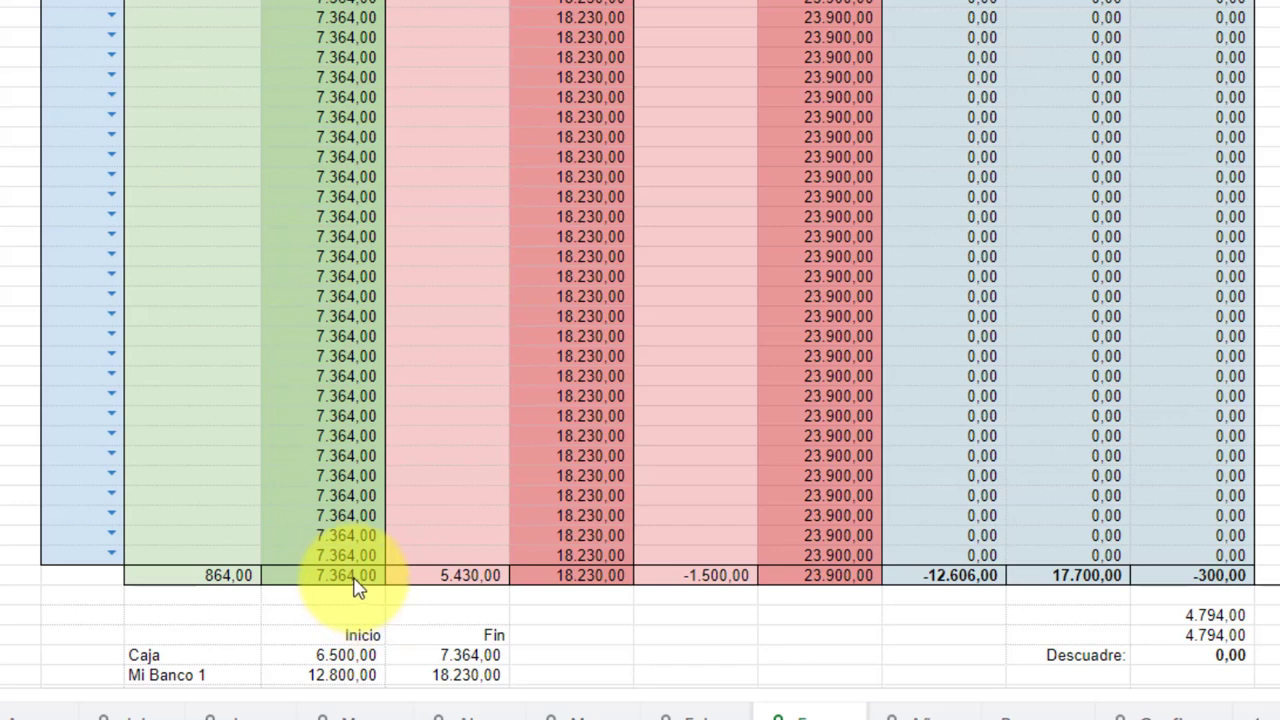
pyautogui.click(354, 580)
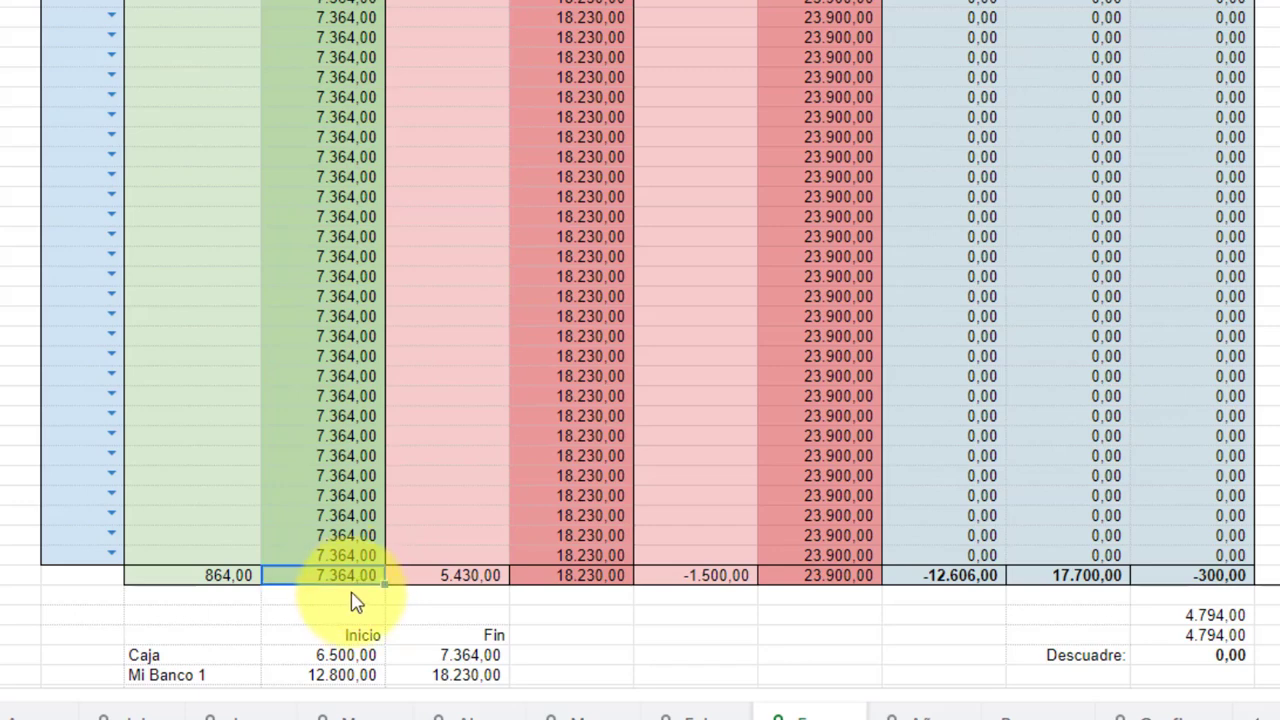
pyautogui.click(593, 580)
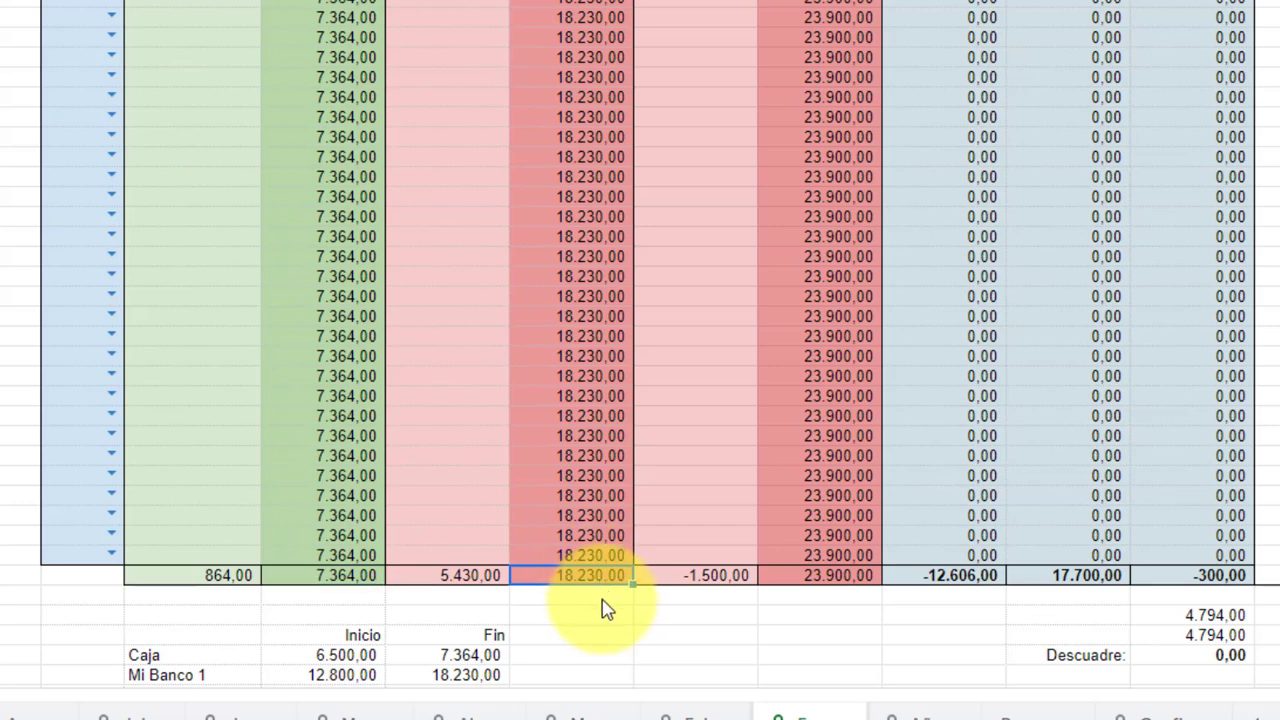
pyautogui.click(838, 588)
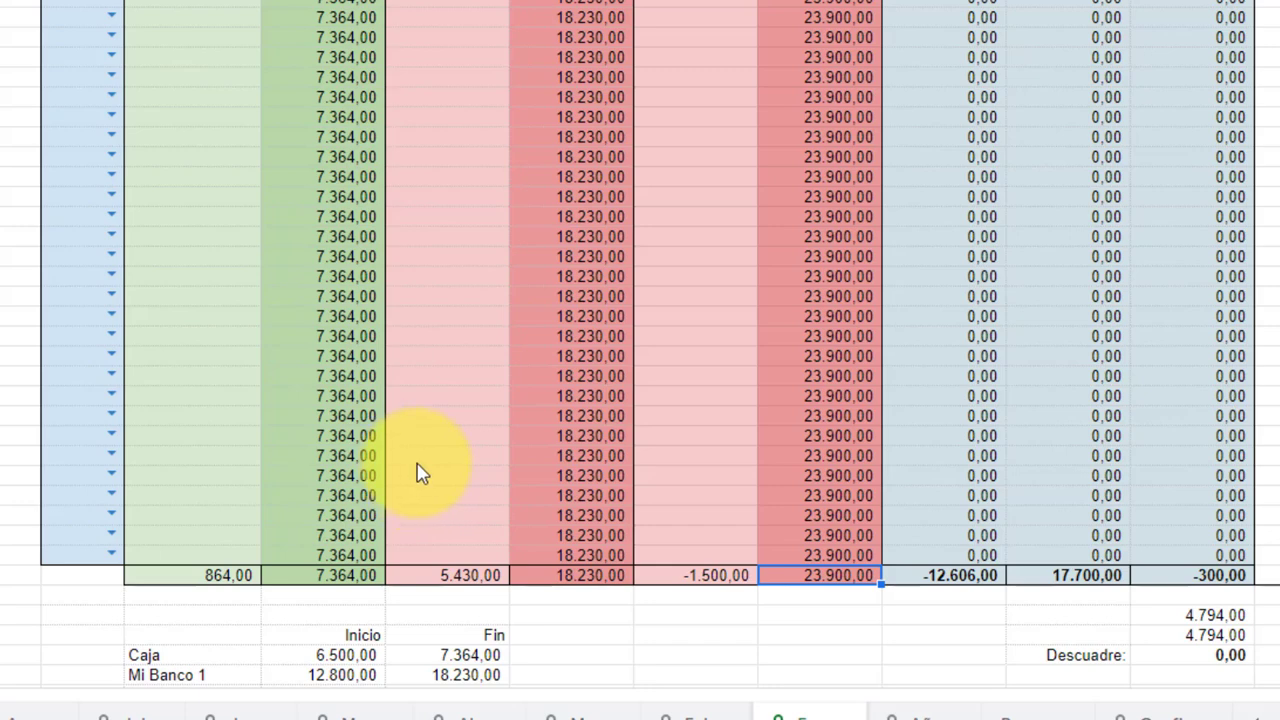
# Check the Importes totals of Caja, Mi Banco 1 and Mi Banco 2 in January's totals row
pyautogui.click(217, 587)
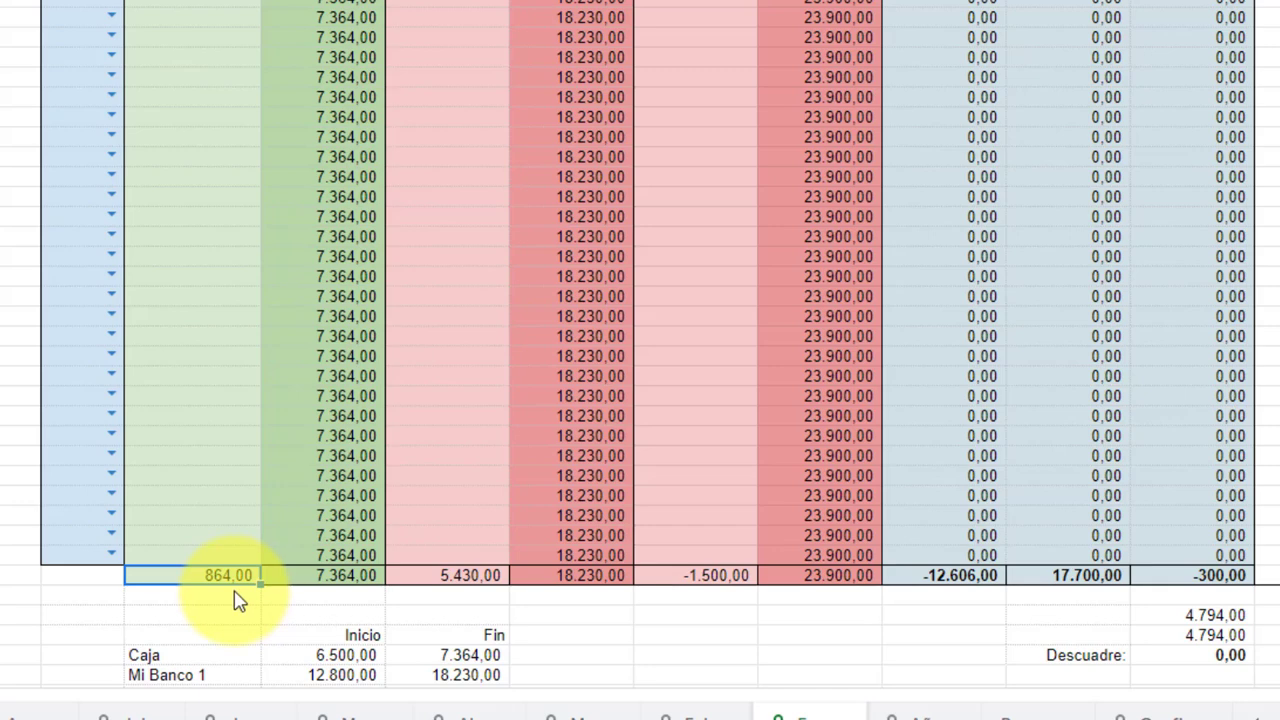
pyautogui.click(478, 588)
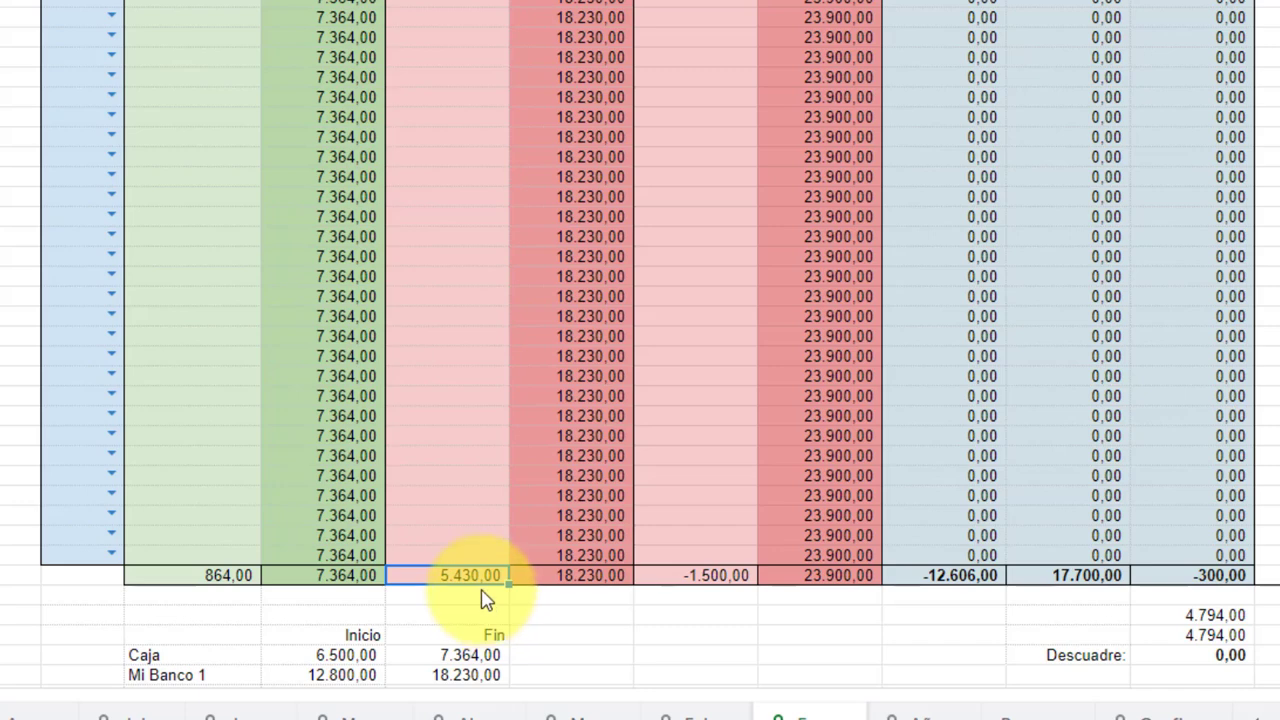
pyautogui.click(718, 586)
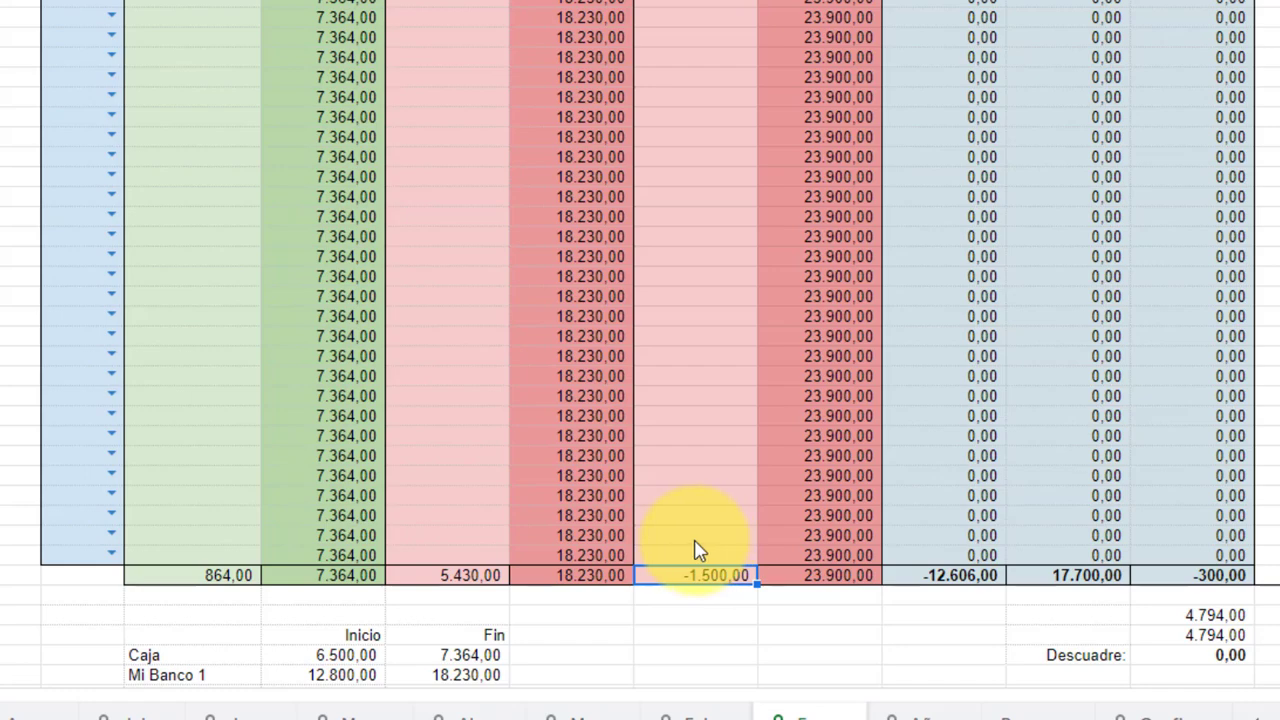
pyautogui.scroll(2, 680, 545)
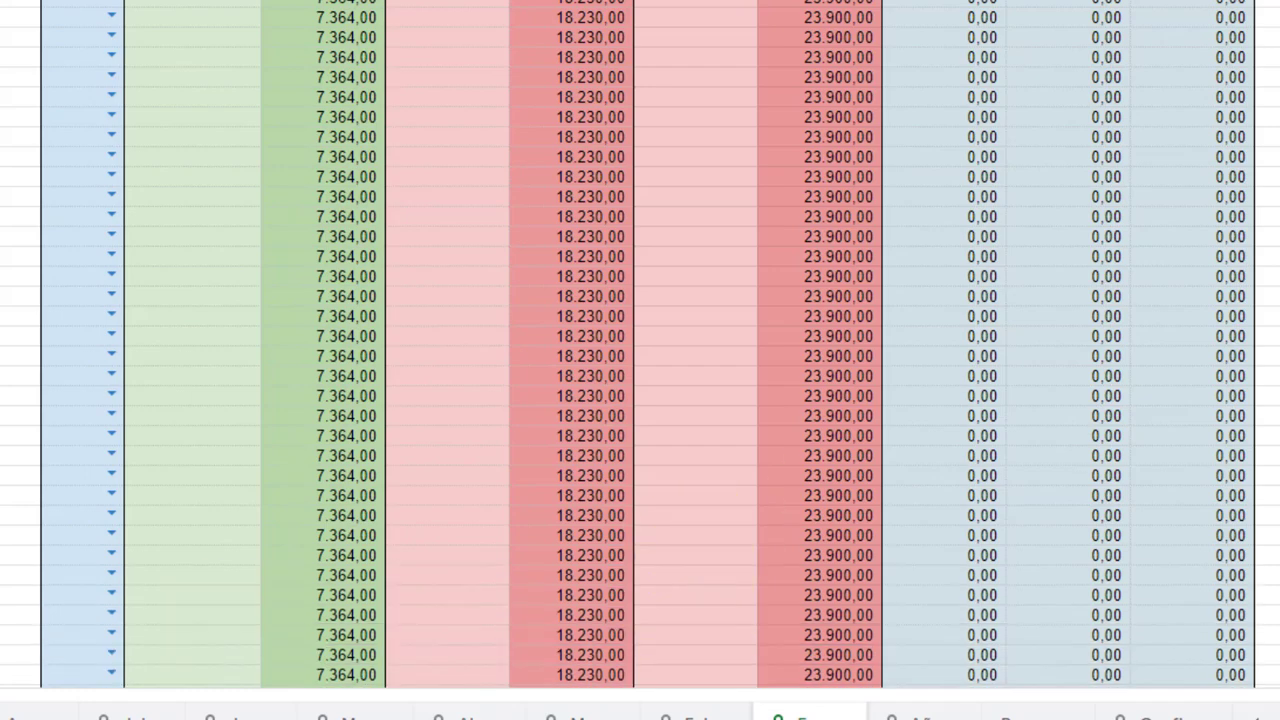
# Clear the tipo of January's FACTURA DE TELEFONO - INTERNET entry
pyautogui.scroll(10, 640, 344)
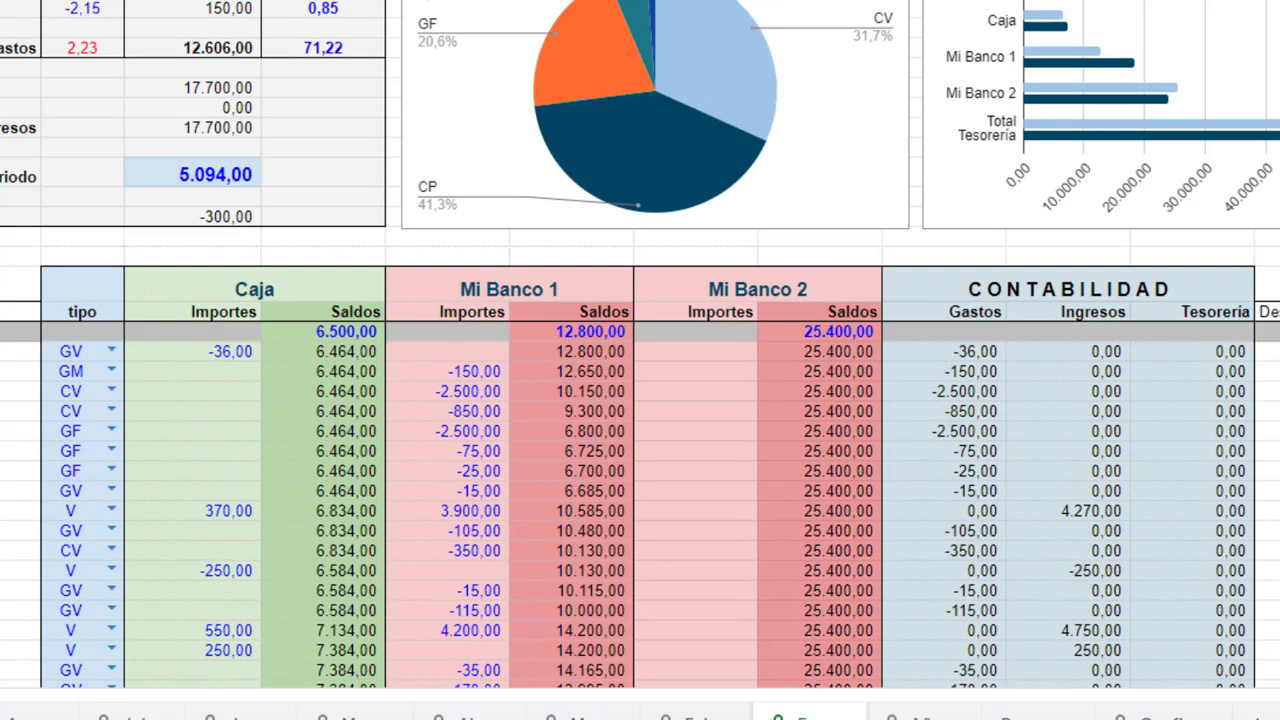
pyautogui.scroll(-9, 640, 400)
pyautogui.scroll(3, 640, 400)
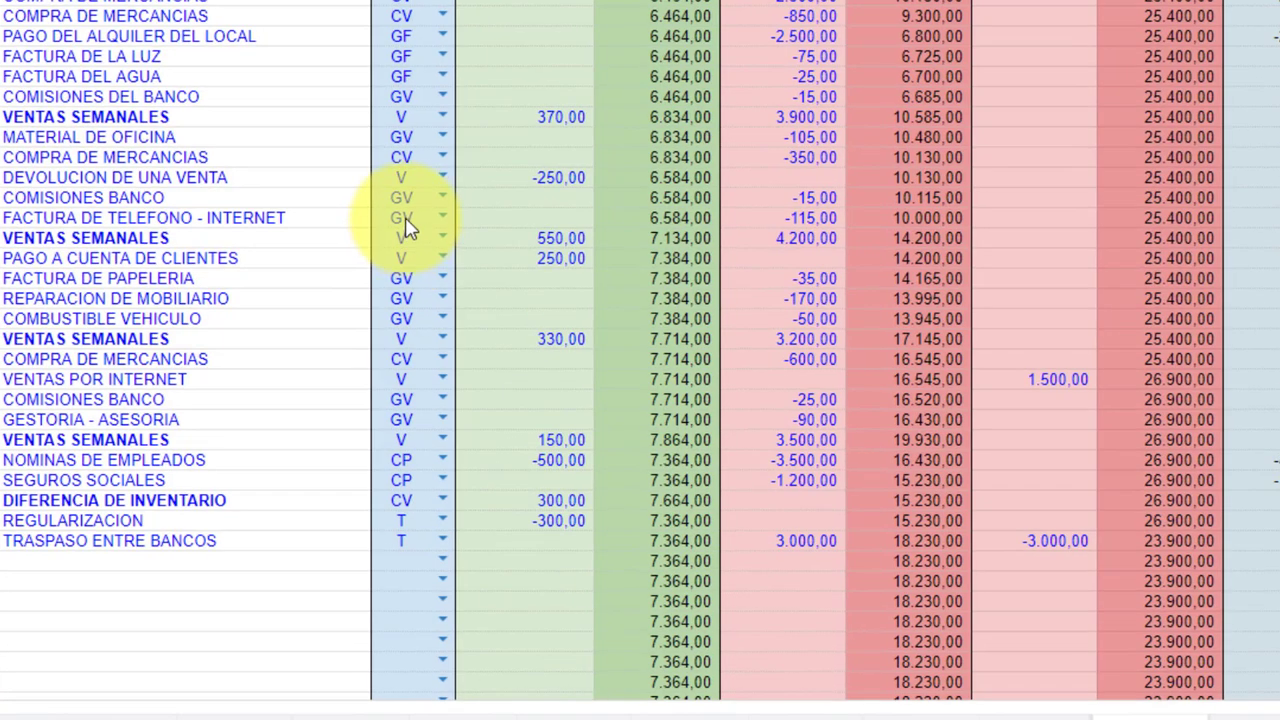
pyautogui.click(426, 222)
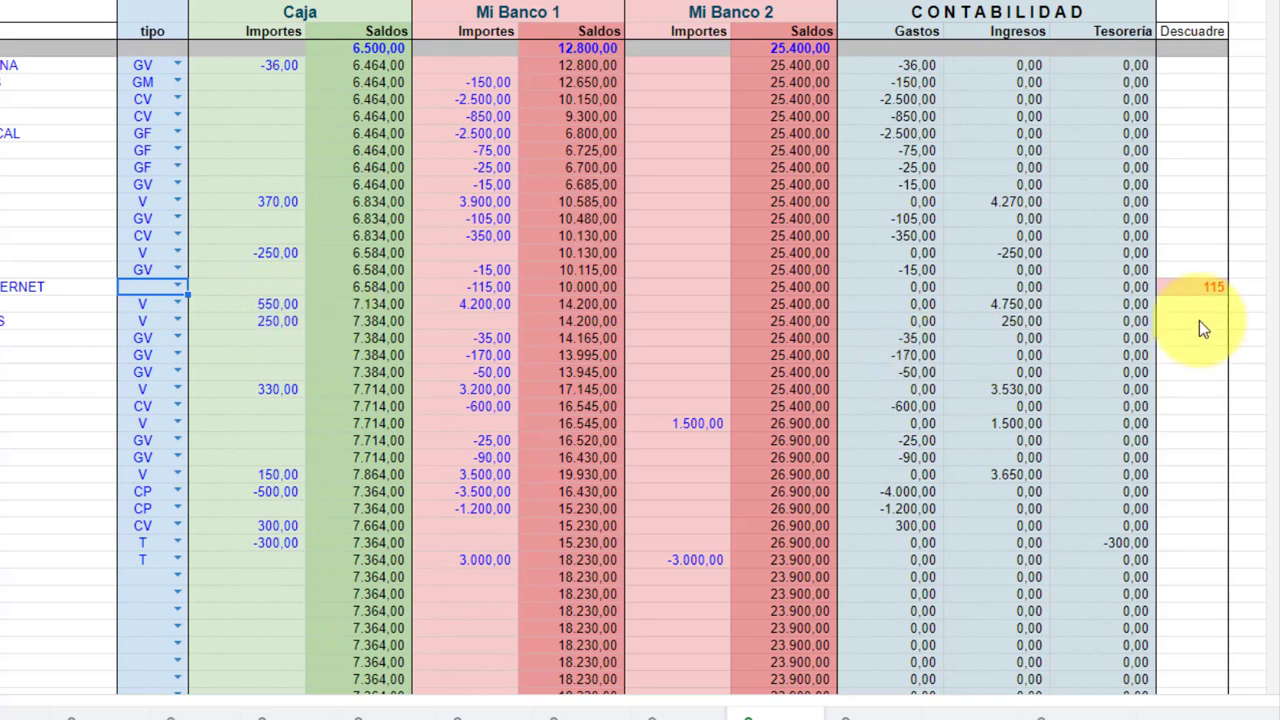
# Inspect the Descuadre cell of the FACTURA DE TELEFONO - INTERNET entry and the warning cell beside January's year heading
pyautogui.click(1199, 290)
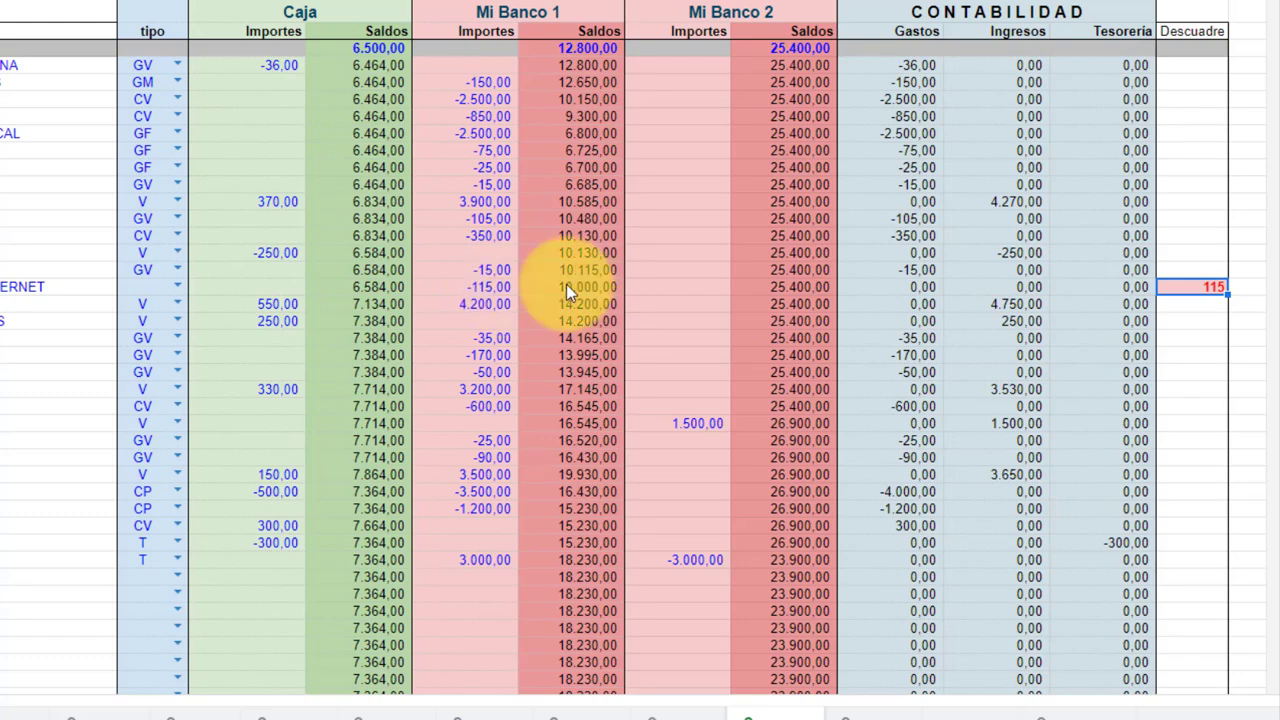
pyautogui.scroll(5, 495, 490)
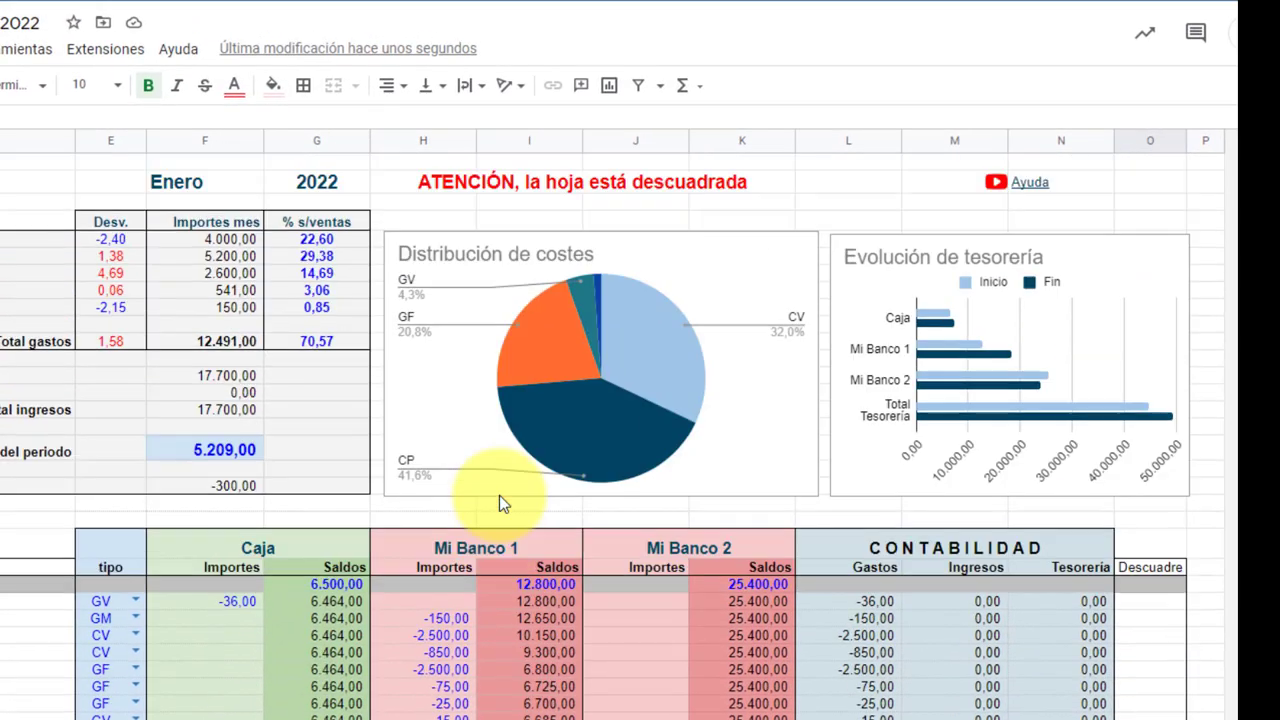
pyautogui.click(507, 193)
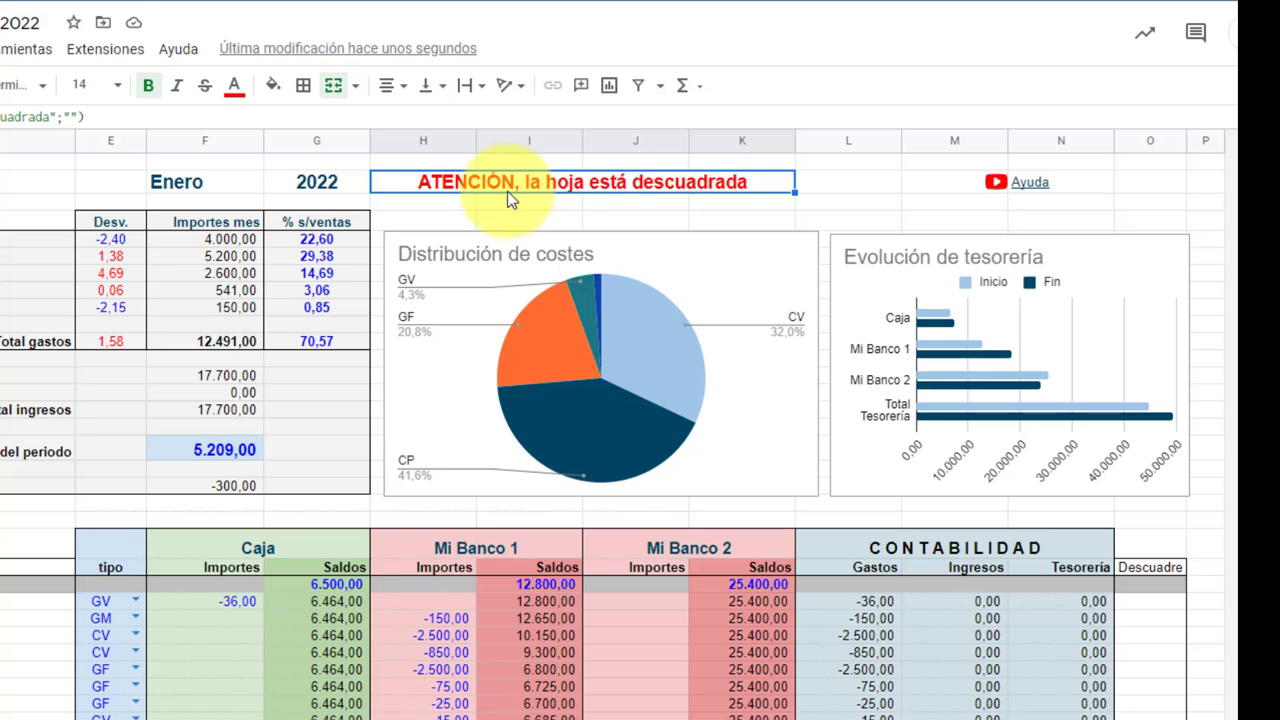
pyautogui.scroll(-3, 517, 421)
pyautogui.scroll(-5, 517, 425)
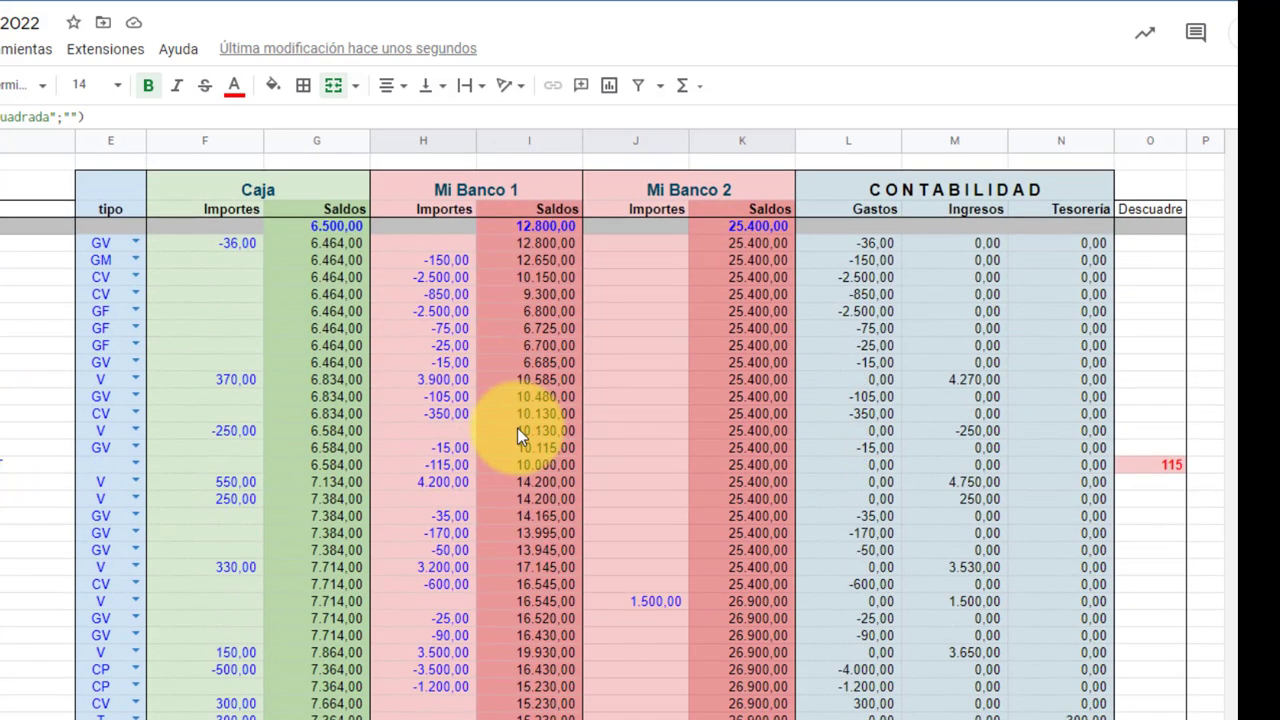
# Set the tipo of the FACTURA DE TELEFONO - INTERNET entry to GV
pyautogui.scroll(5, 137, 472)
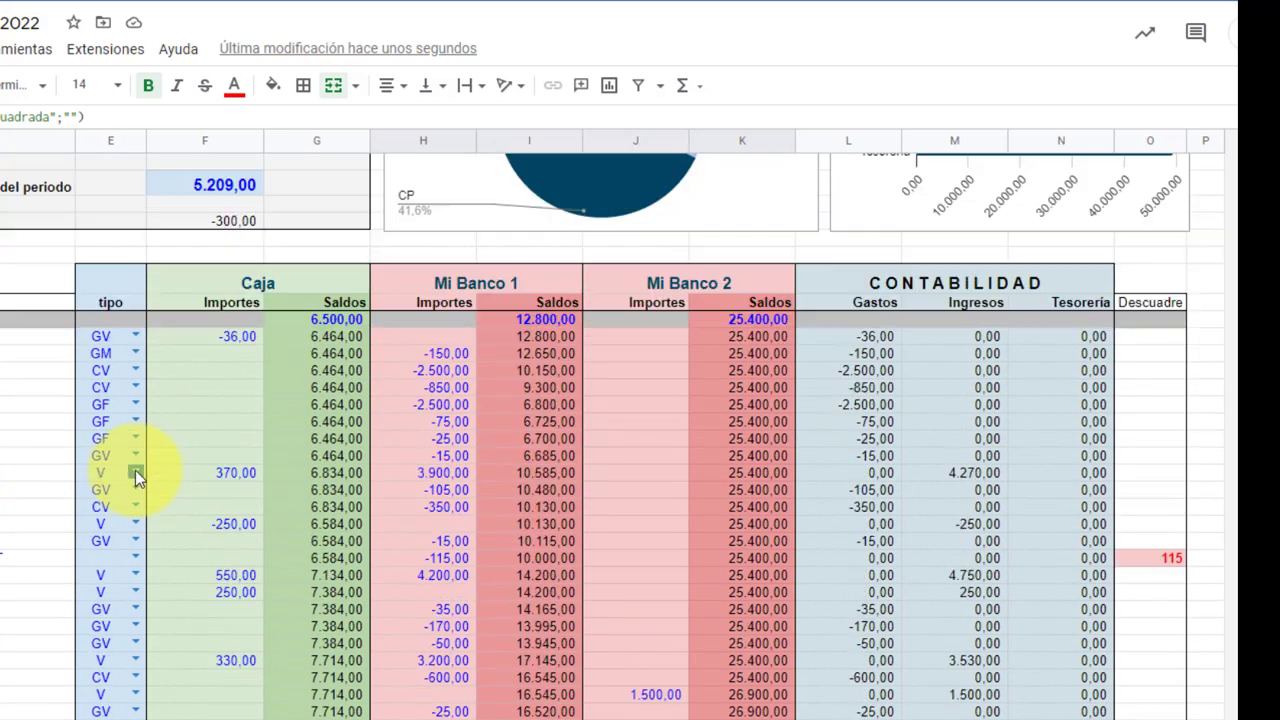
pyautogui.scroll(3, 137, 469)
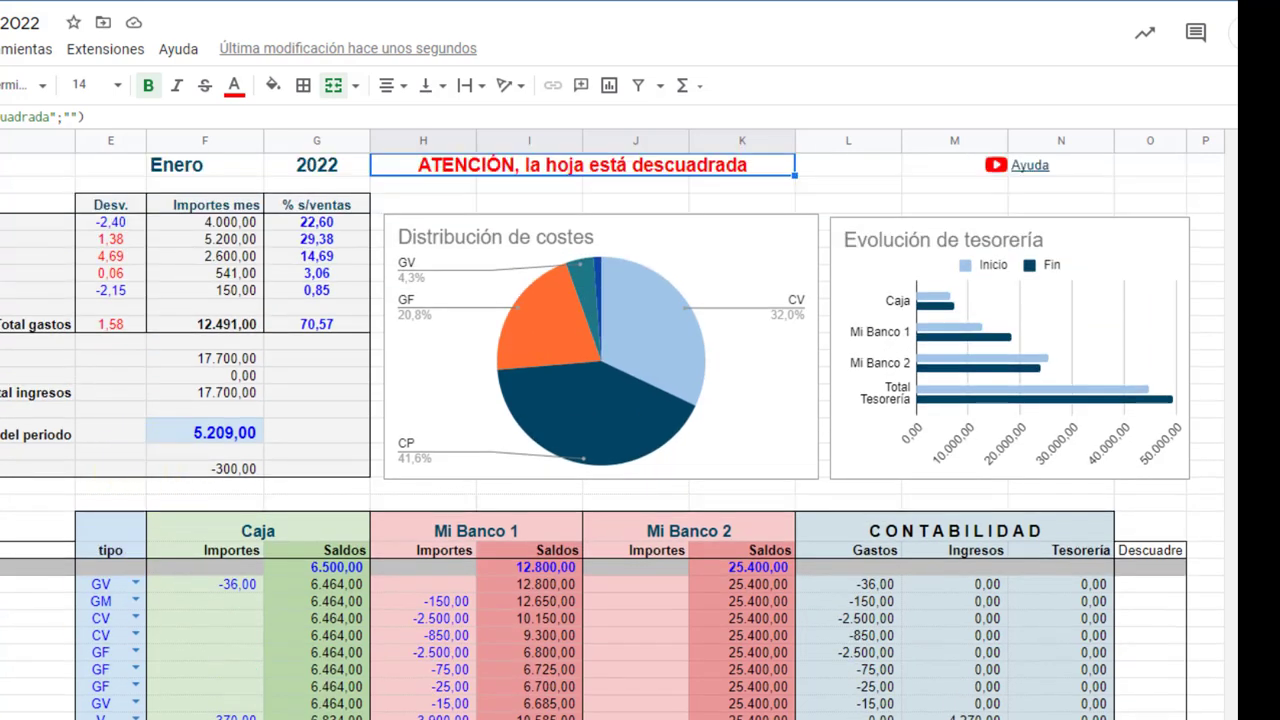
pyautogui.click(136, 718)
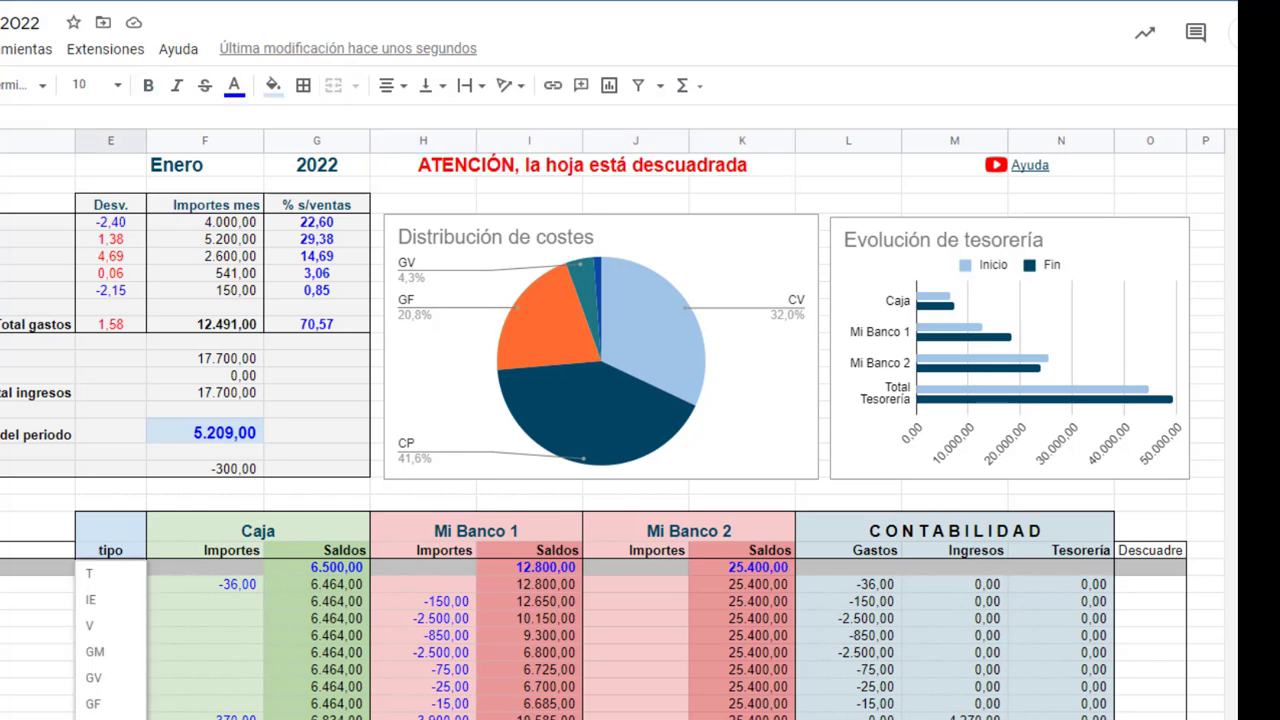
pyautogui.click(103, 680)
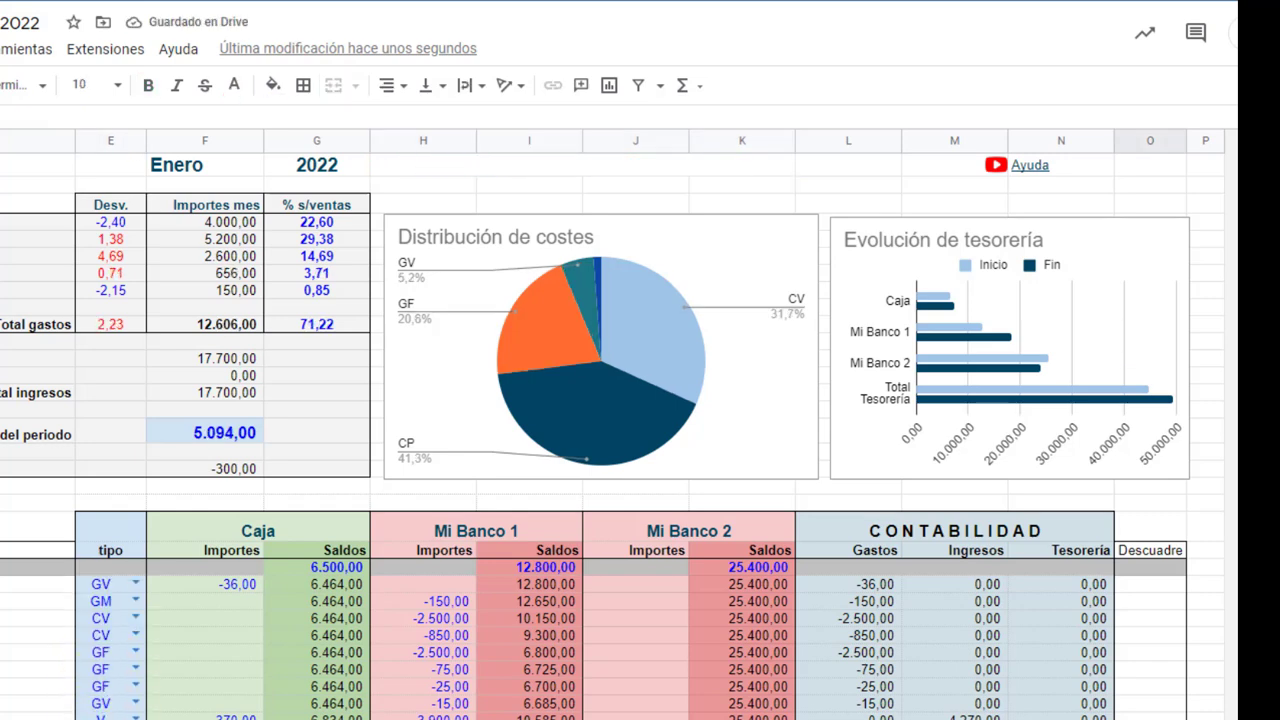
pyautogui.scroll(1, 595, 432)
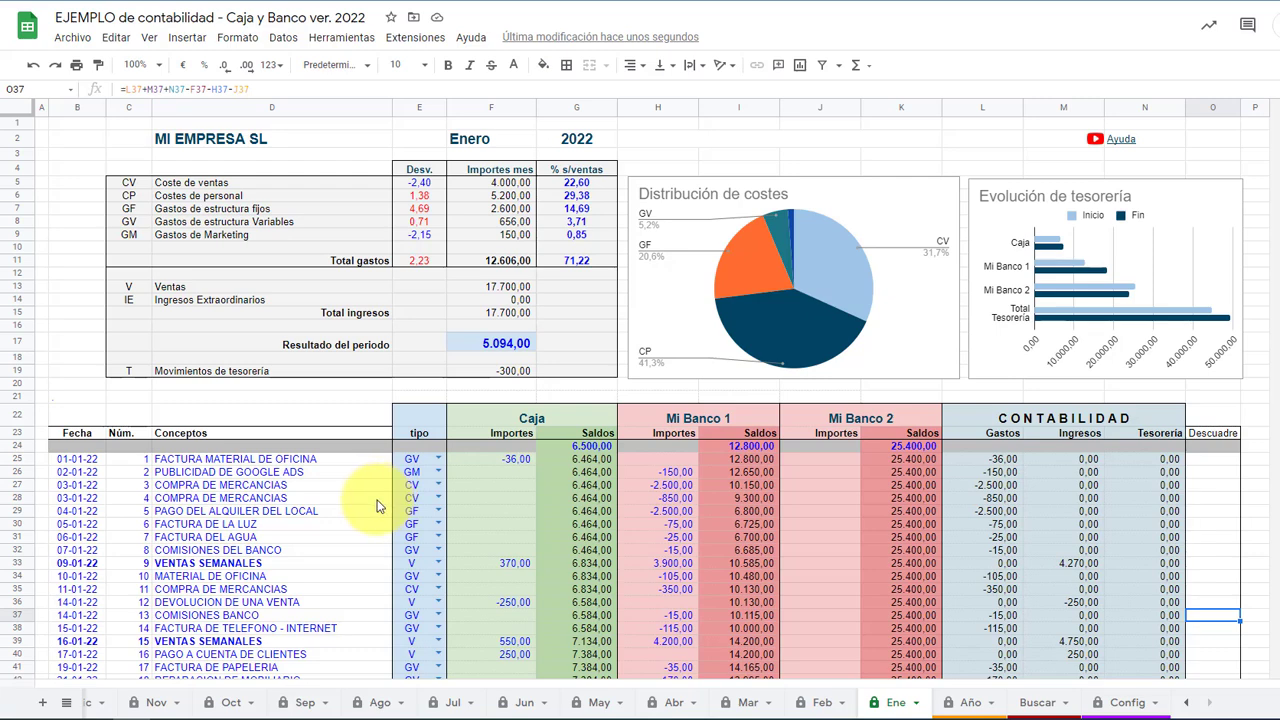
pyautogui.scroll(-2, 376, 500)
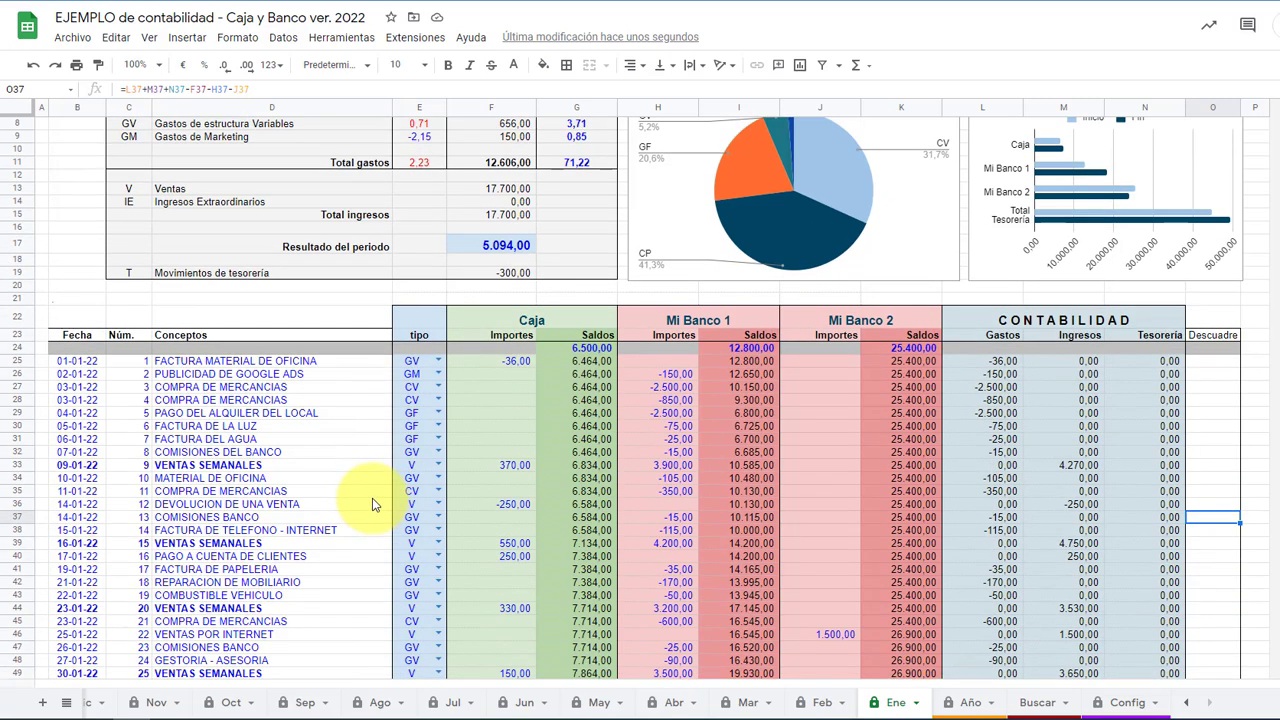
pyautogui.scroll(-2, 374, 499)
pyautogui.scroll(2, 372, 498)
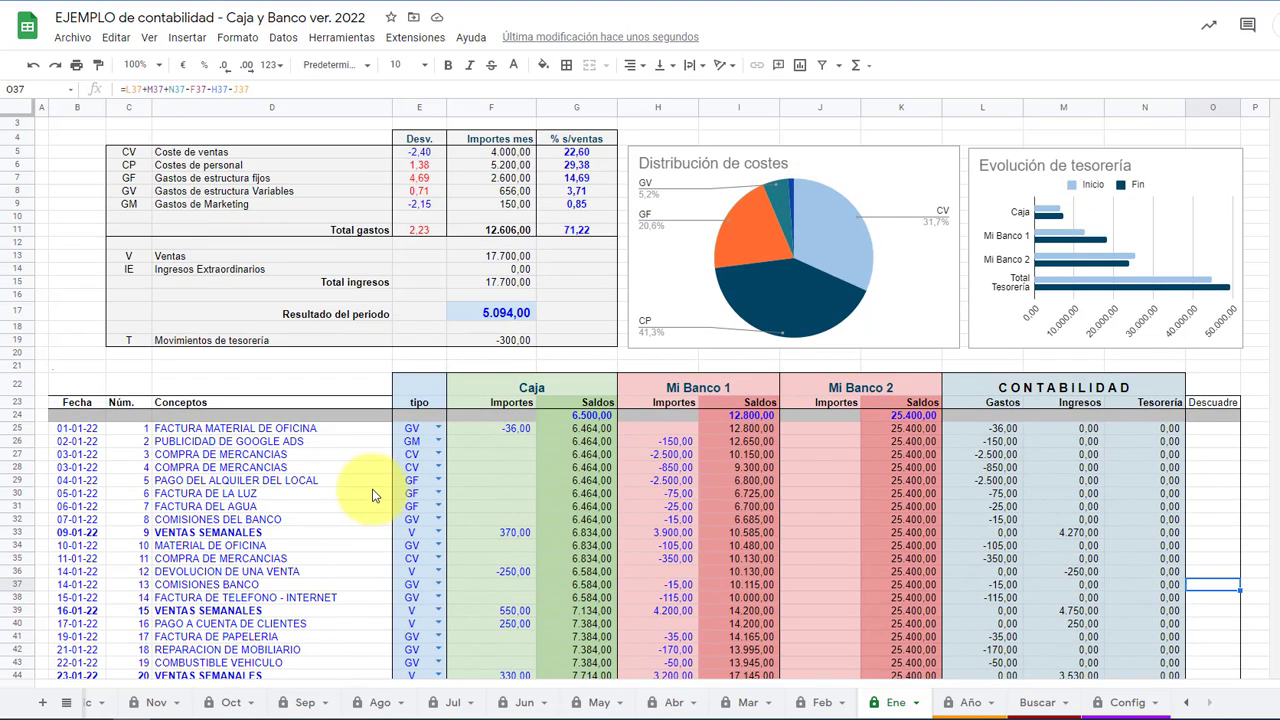
pyautogui.scroll(1, 372, 495)
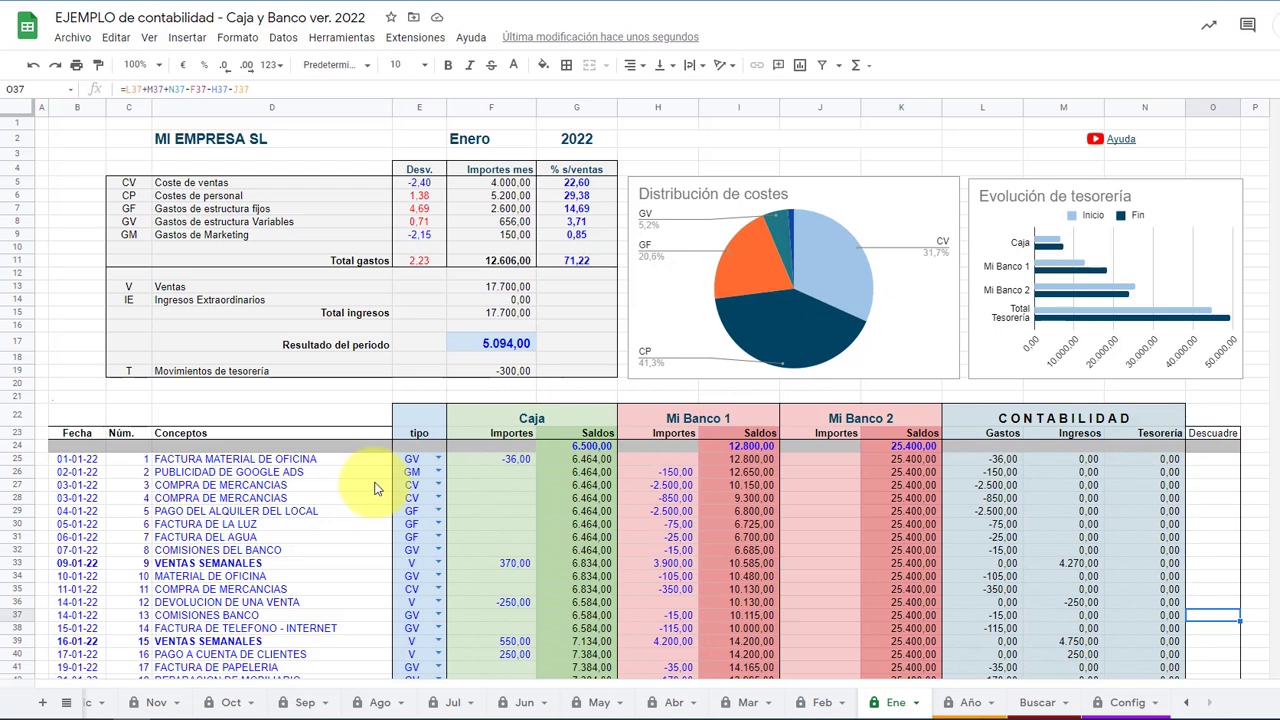